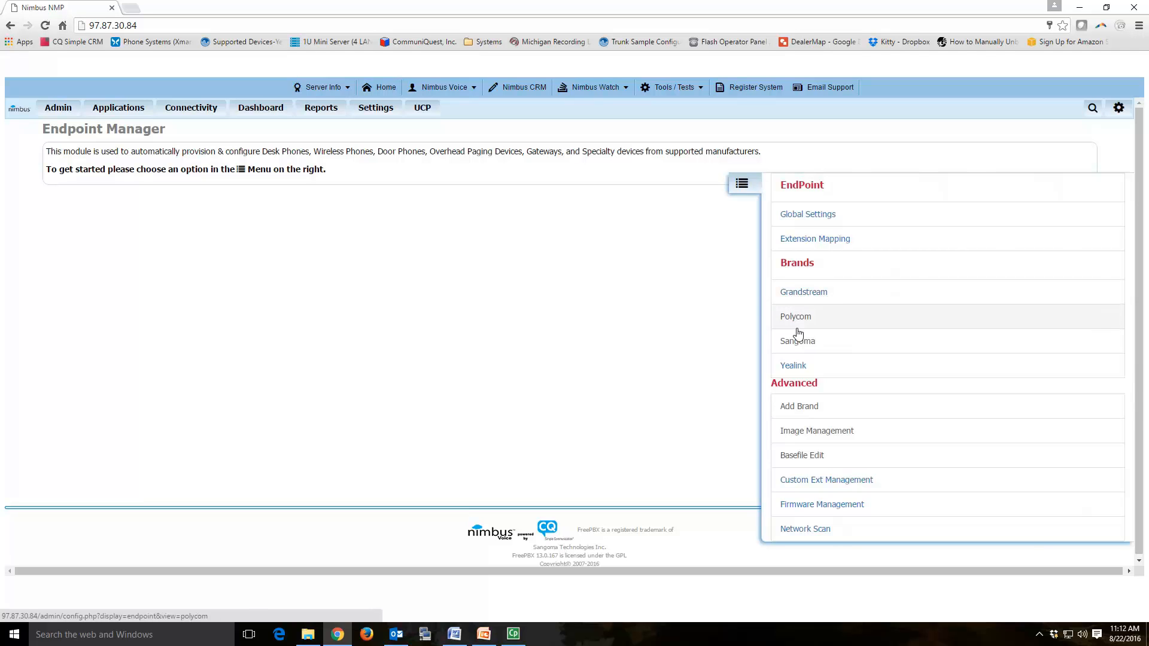
left_click(799, 412)
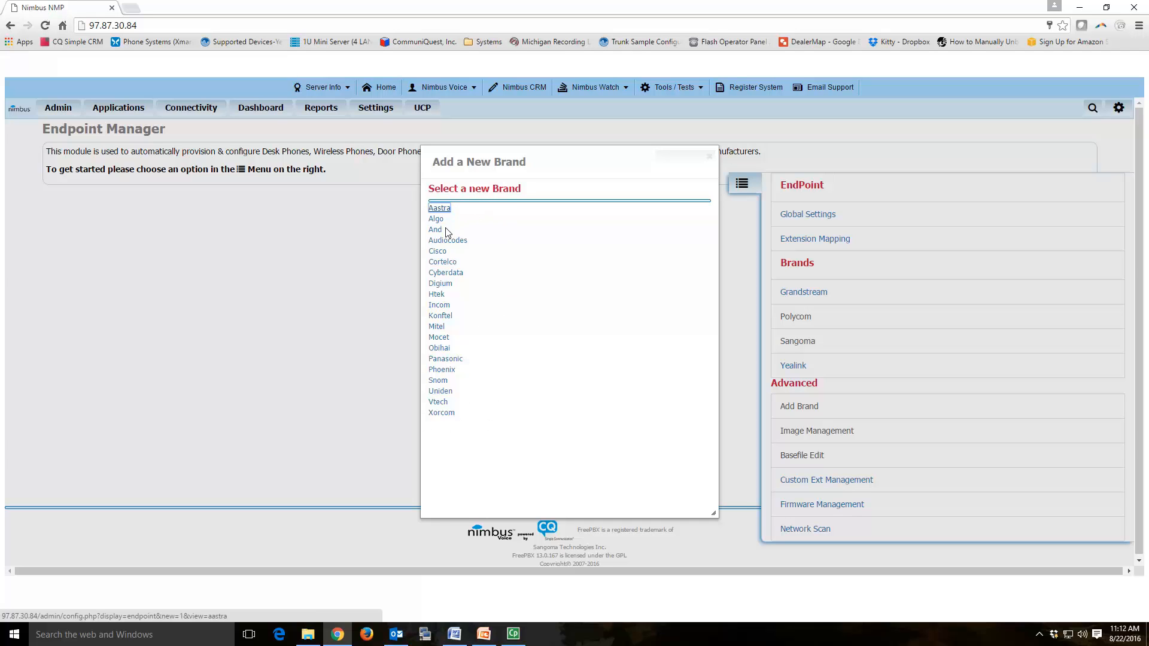
left_click(709, 158)
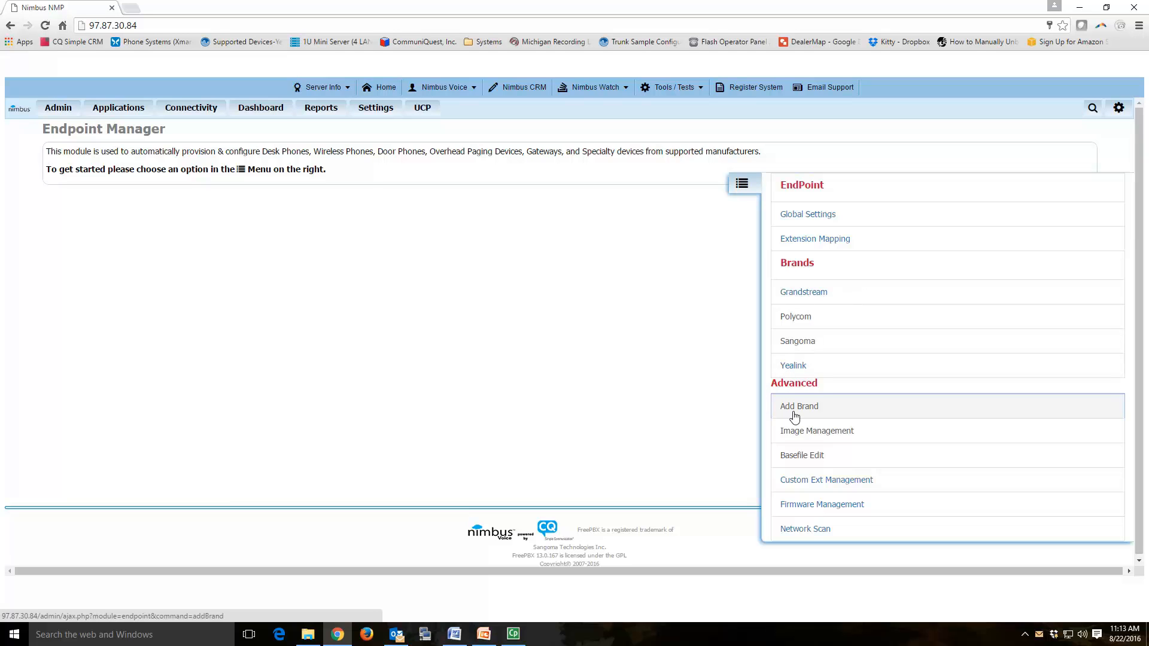
Step: Scan the network in Nimbus NMP and copy the first gateway's IP 10.1.10.171
left_click(808, 533)
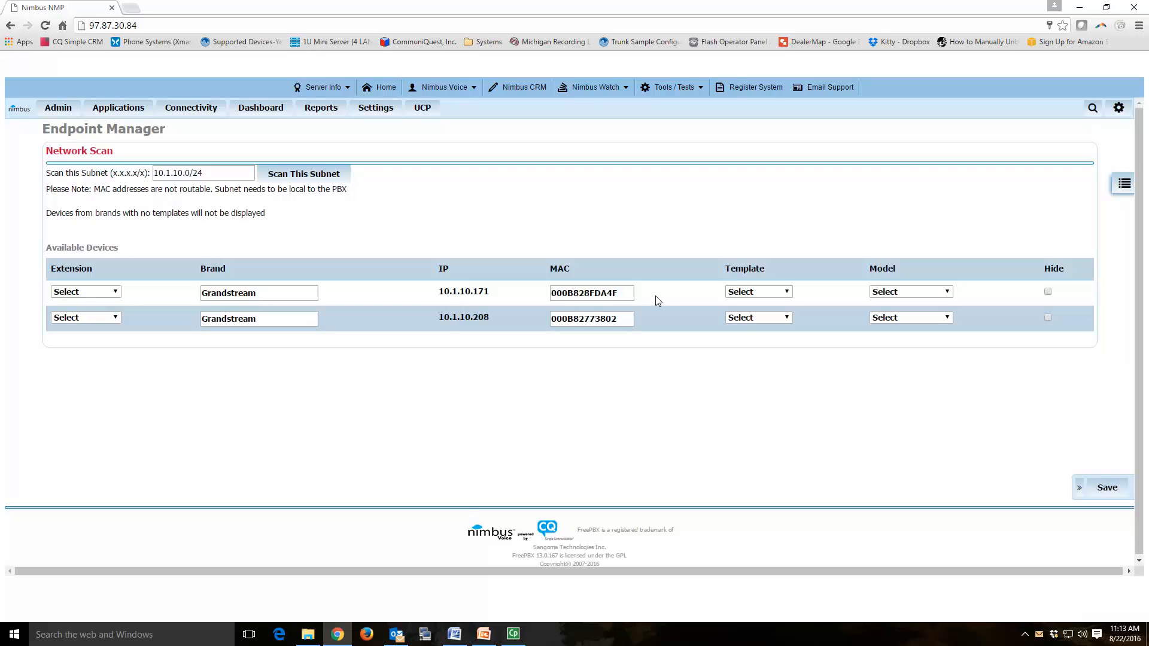
left_click(614, 291)
left_click_drag(614, 291, 549, 292)
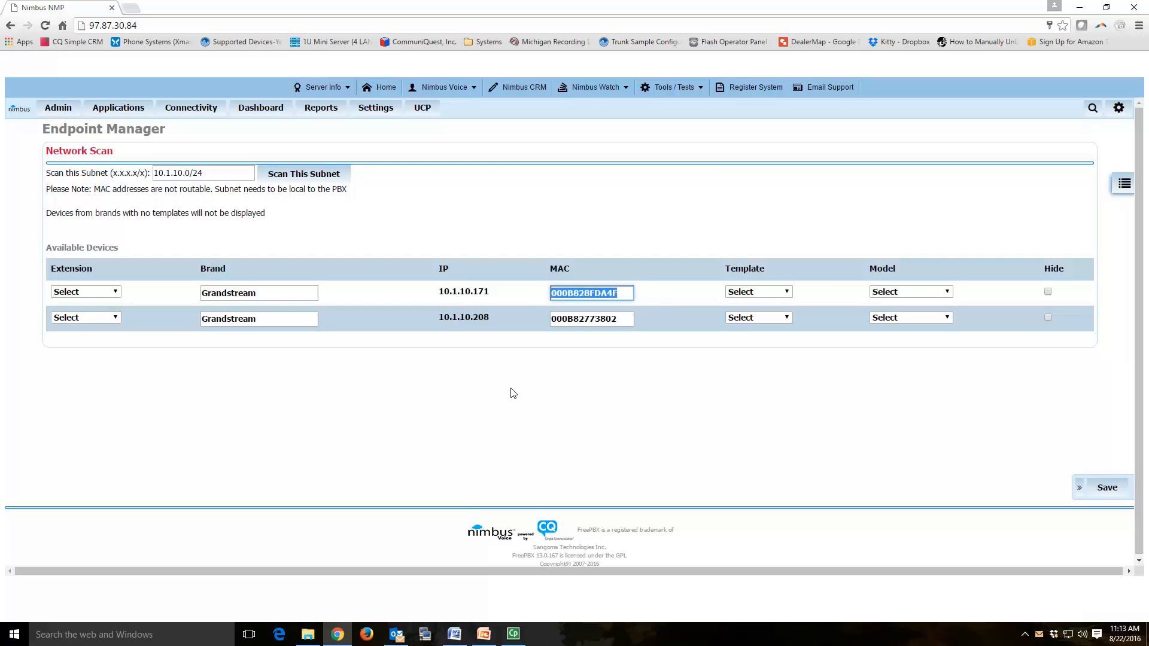
left_click(490, 293)
left_click_drag(490, 293, 437, 293)
key("ctrl+c")
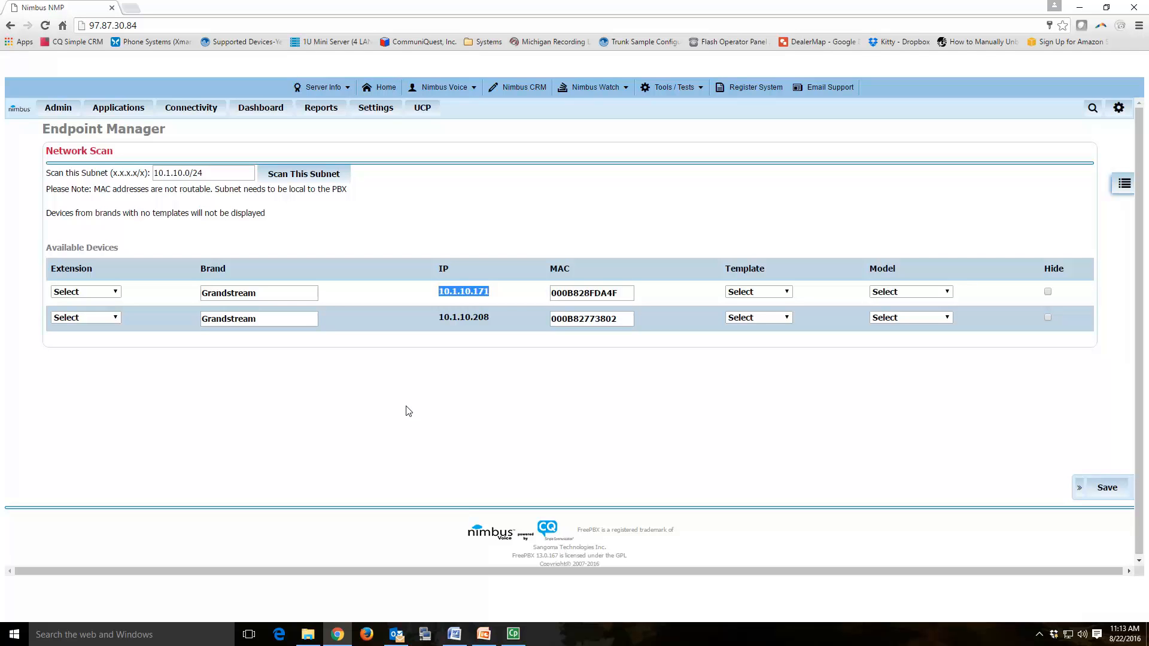
left_click(128, 8)
Step: Log into the gateway at 10.1.10.171 with the admin password and decline saving it
key("ctrl+v")
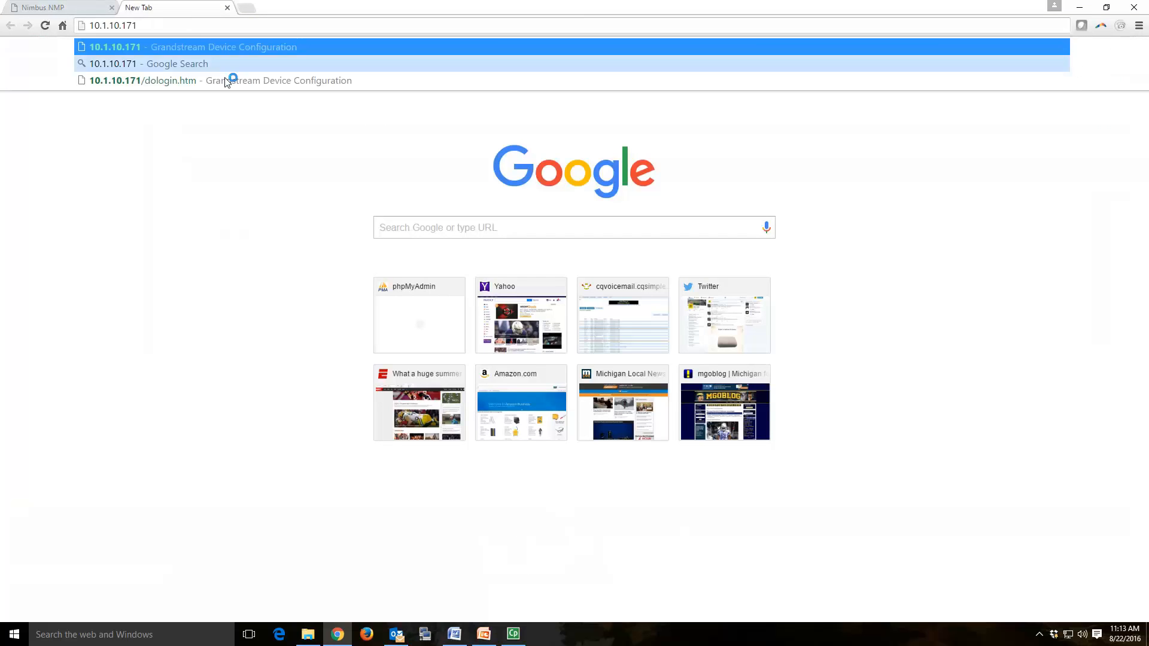
key("Return")
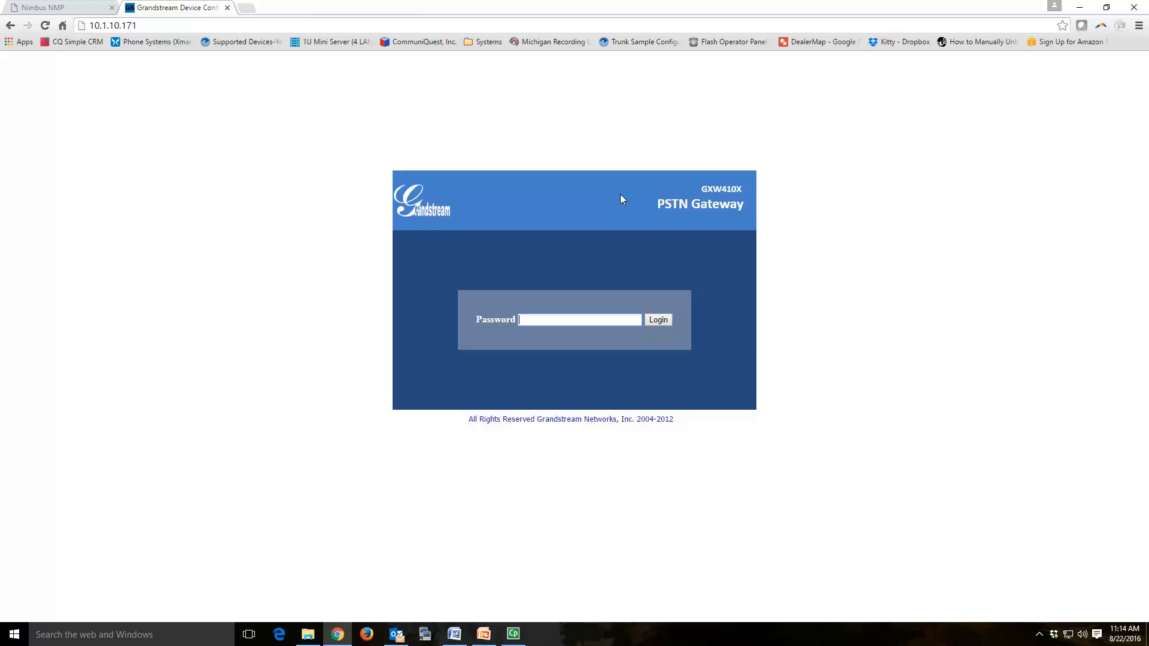
key("Return")
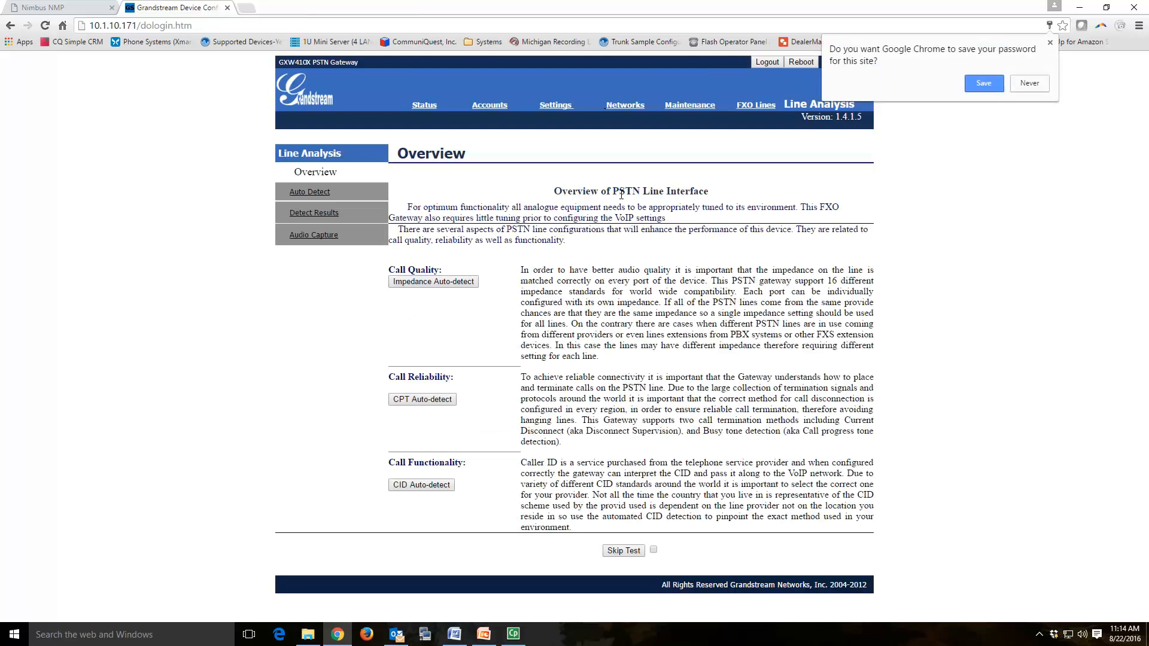
left_click(1050, 42)
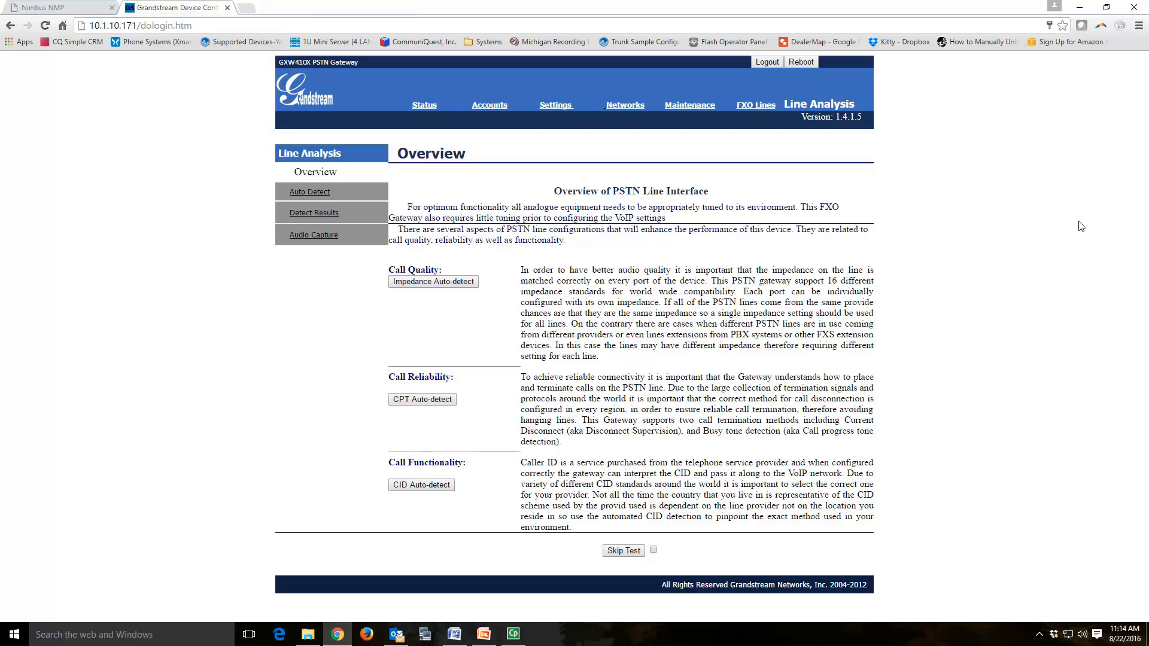
Step: Switch the gateway's network to statically configured with IP address 10.1.10.12
left_click(626, 107)
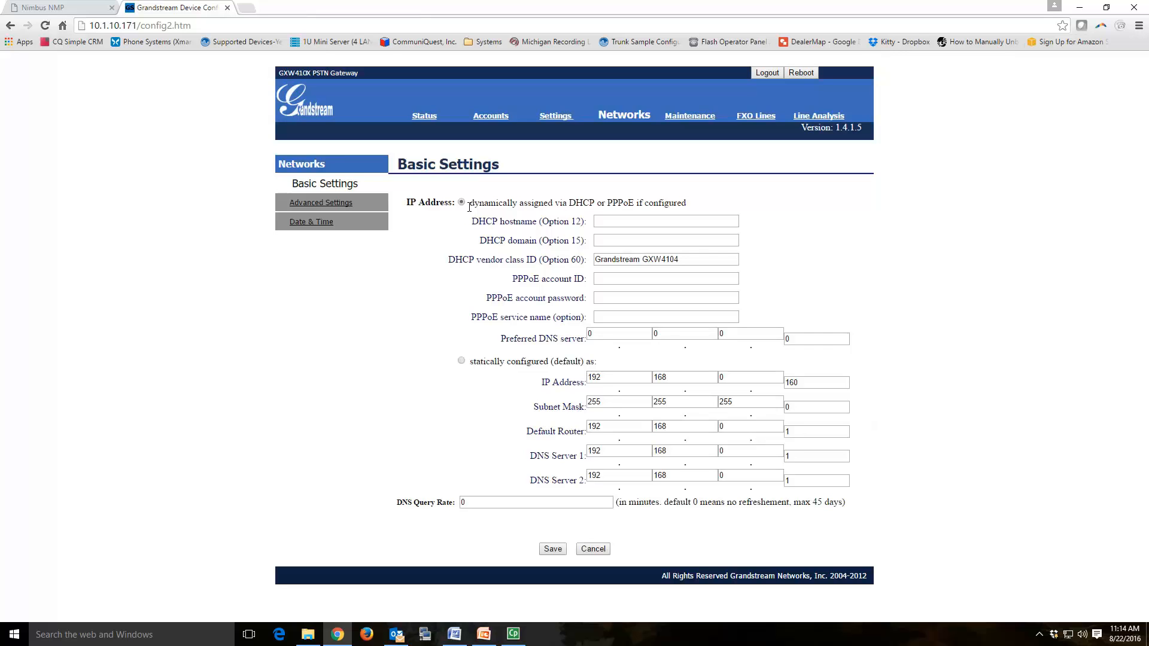
left_click(462, 363)
double_click(623, 378)
type("10")
key("Tab")
type("1")
key("Tab")
type("10")
key("Tab")
type("12")
Step: Enter default router 10.1.10.1 and first DNS server 10.1.10.1
key("Tab")
type("10")
key("Tab")
type("1")
key("Tab")
type("10")
key("Tab")
key("Tab")
type("10")
type("1")
key("Tab")
type("10")
Step: Enter second DNS server 8.8.8.8 and save the static network settings
key("Tab")
key("Tab")
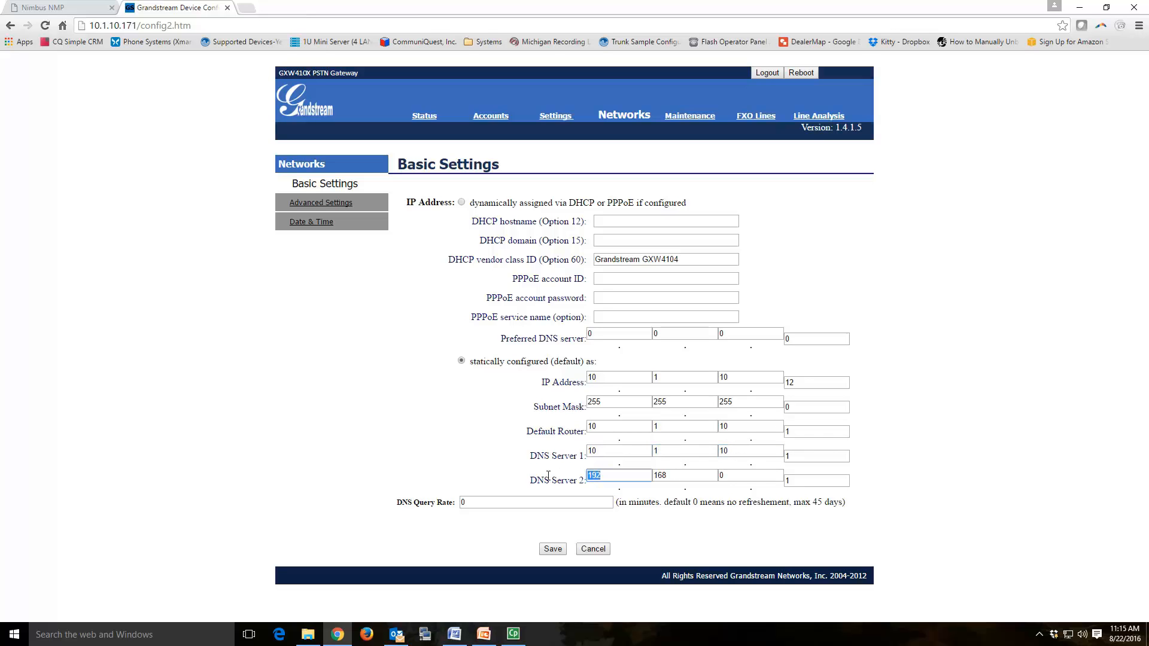
type("8")
key("Tab")
type("8")
key("Tab")
type("8")
key("Tab")
type("8")
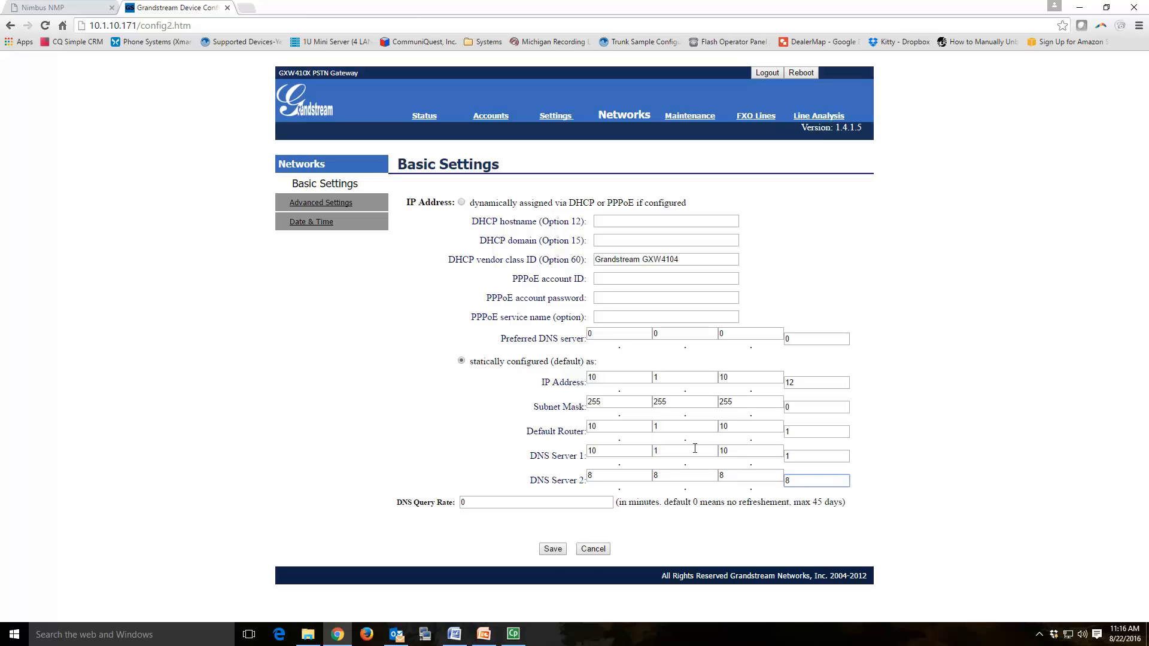
left_click(553, 549)
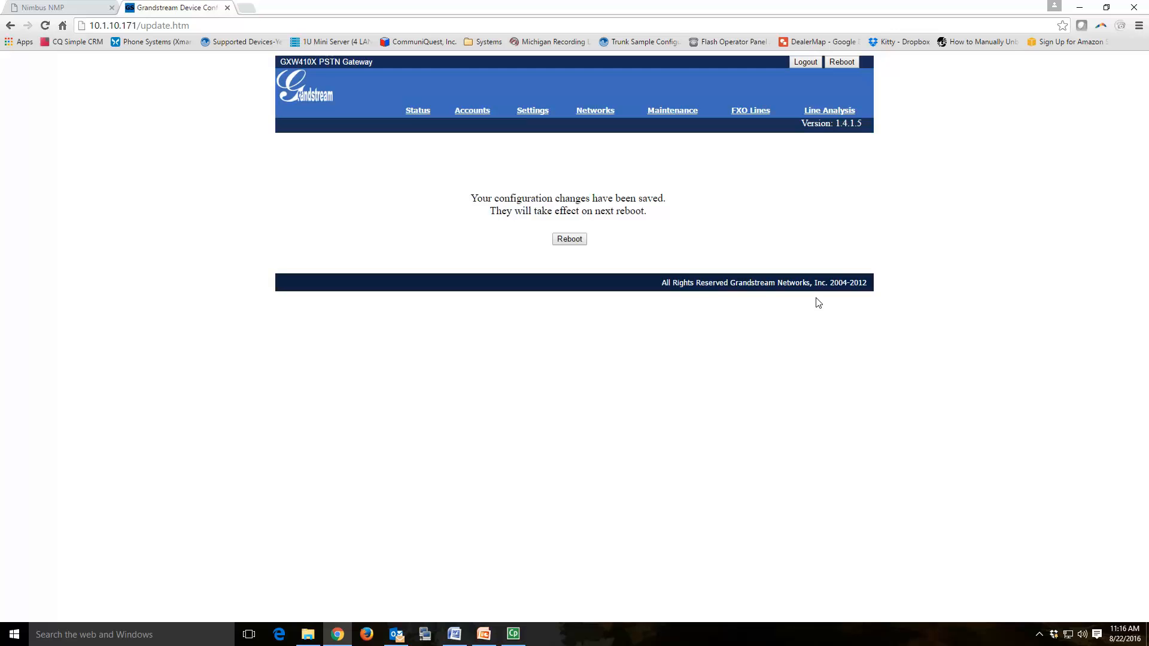
Step: Reboot the gateway and browse to its new address
left_click(569, 240)
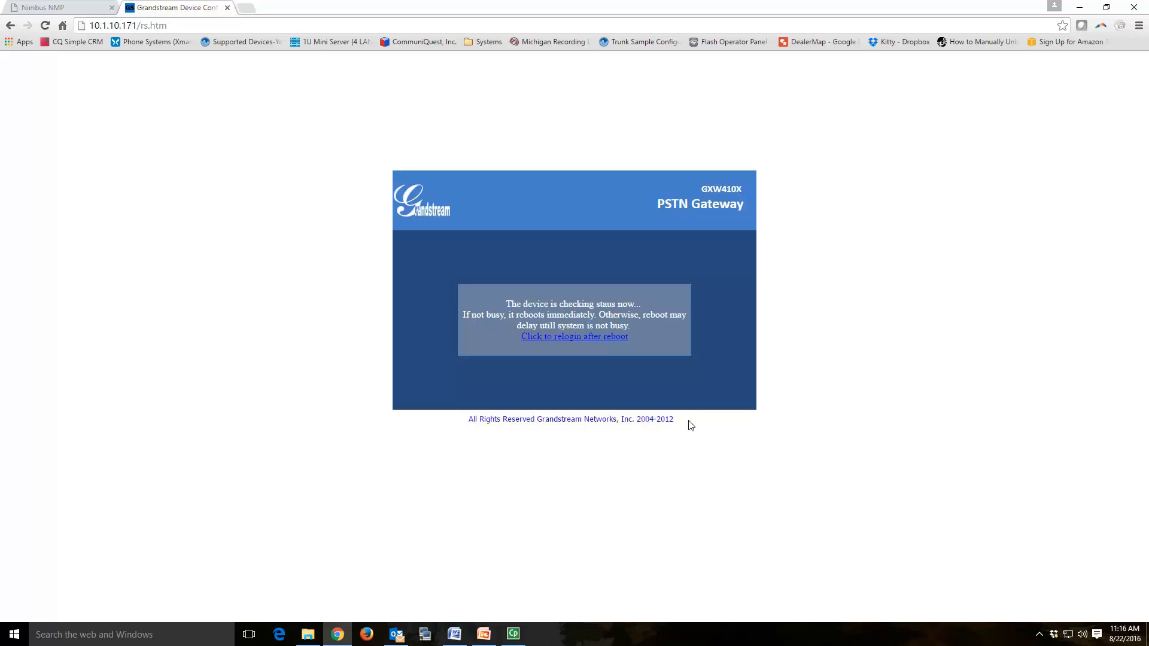
left_click_drag(126, 25, 293, 40)
type("2")
key("Return")
Step: Correct the mistyped address 10.1.10.126 to 10.1.10.12 and load the login page
left_click(161, 25)
left_click(160, 25)
key("BackSpace")
key("Return")
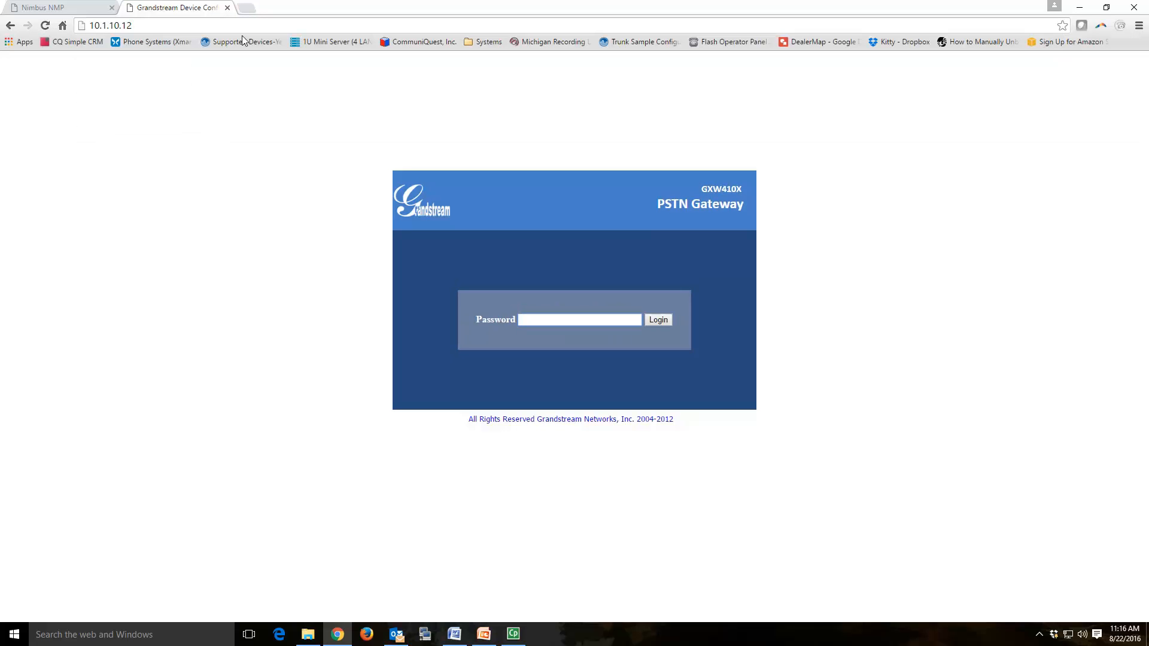
Step: Log back in at 10.1.10.12 and view Date & Time: us.pool.ntp.org, GMT-5:00
key("Return")
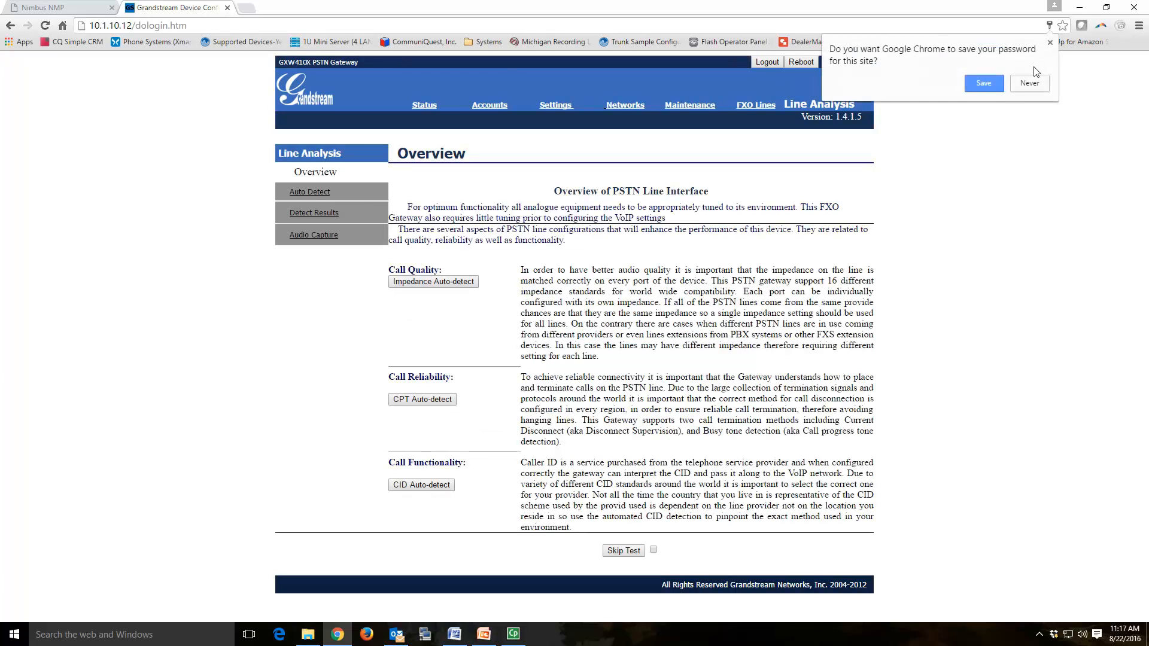
left_click(1050, 44)
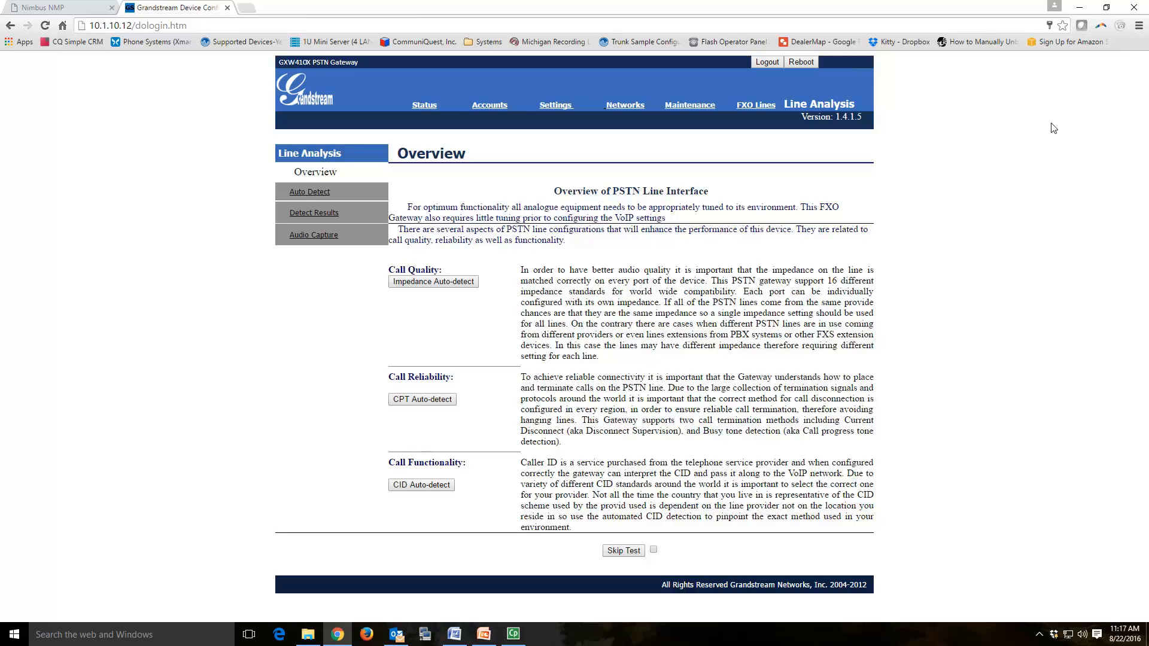
left_click(636, 113)
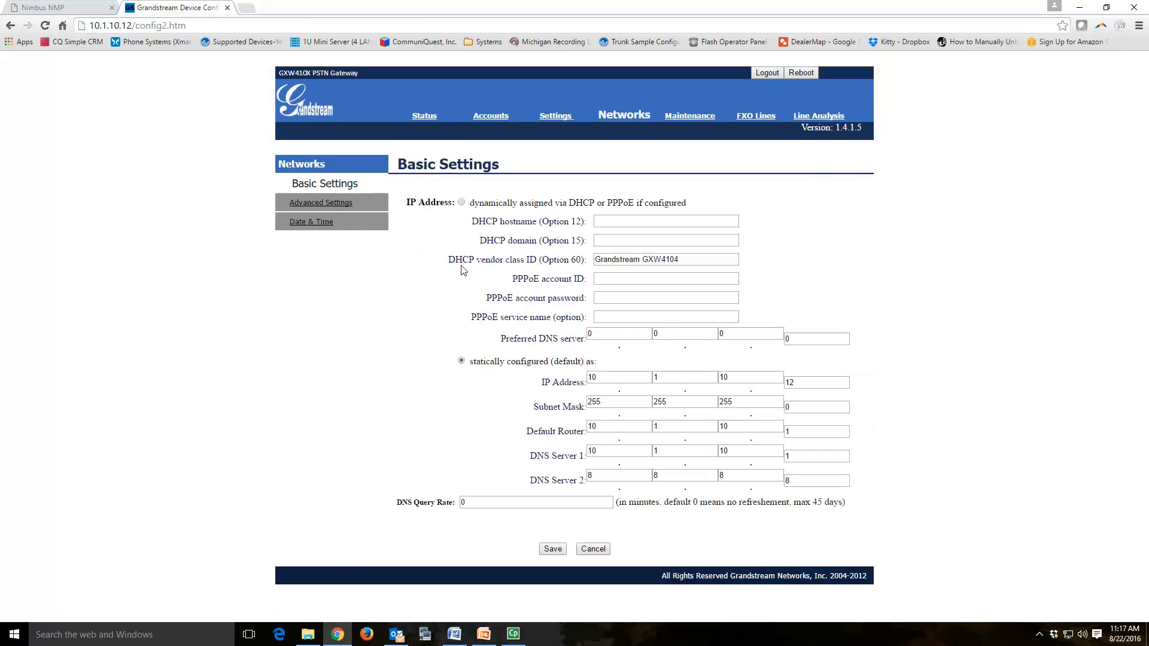
left_click(319, 223)
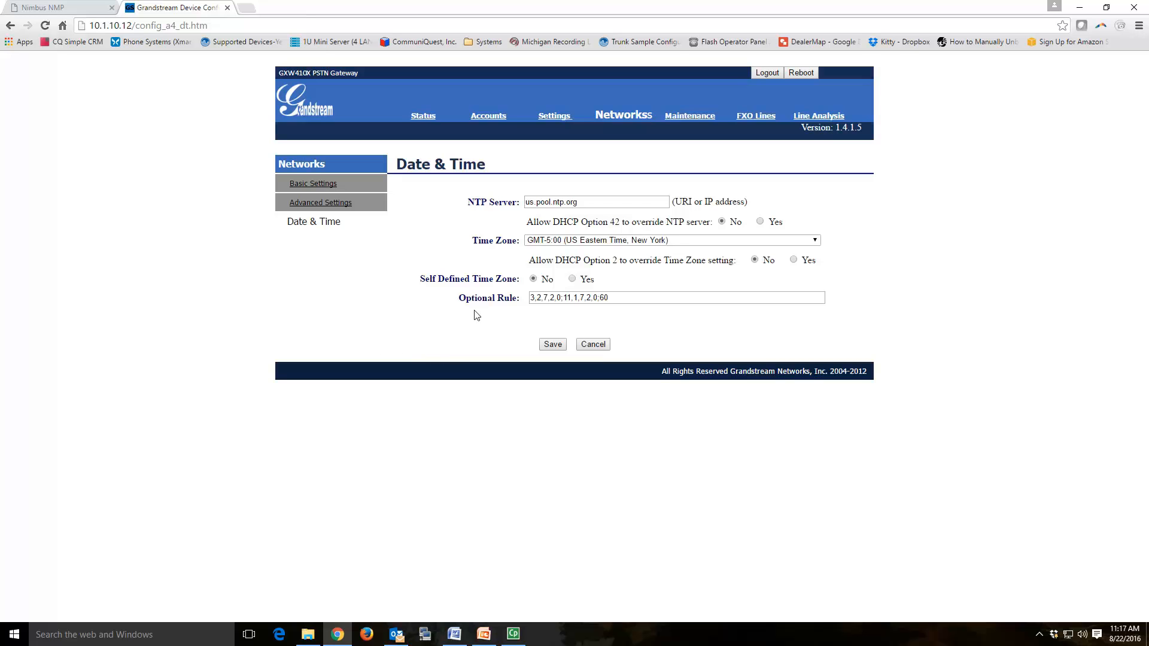
Step: Save the Upgrade/Provisioning settings with Automatic Upgrade left at No
left_click(693, 122)
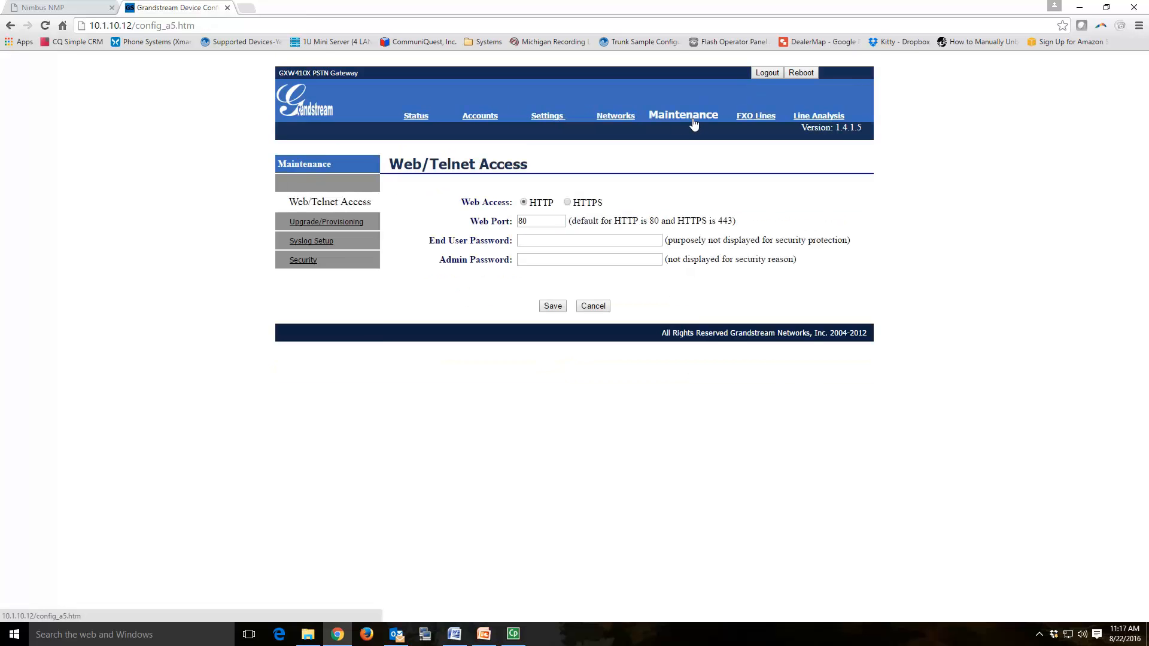
left_click(347, 226)
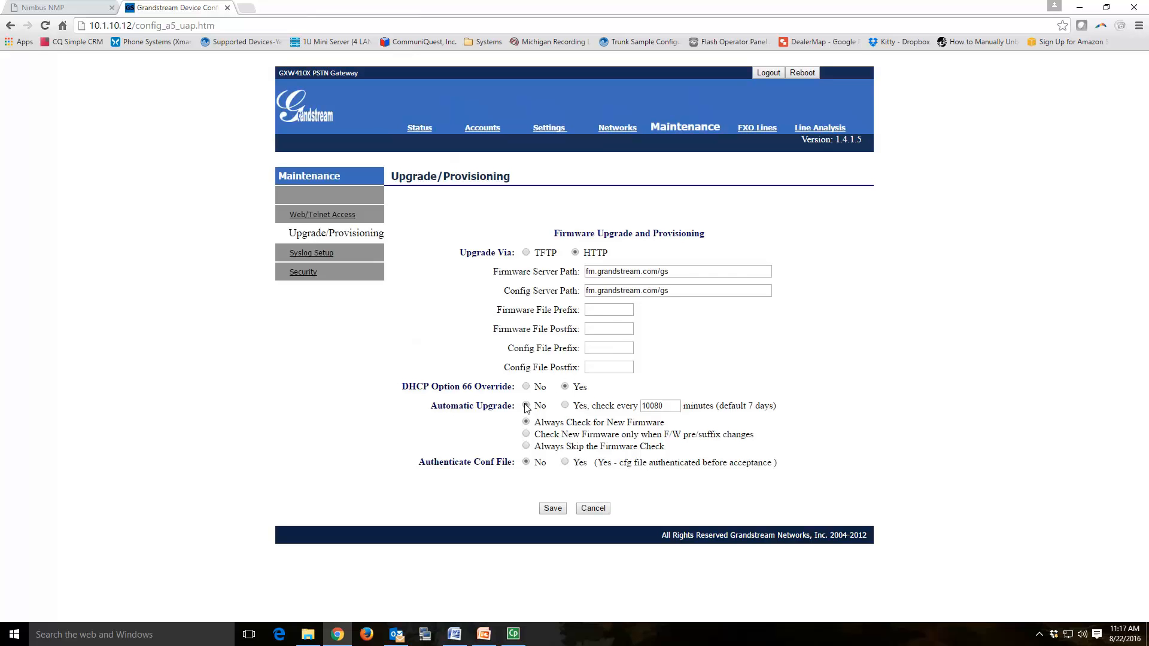
left_click(565, 407)
left_click(527, 406)
left_click(553, 508)
Step: Change the FXO Dialing Stage Method from ch1-4:2; to ch1-4:1
left_click(758, 131)
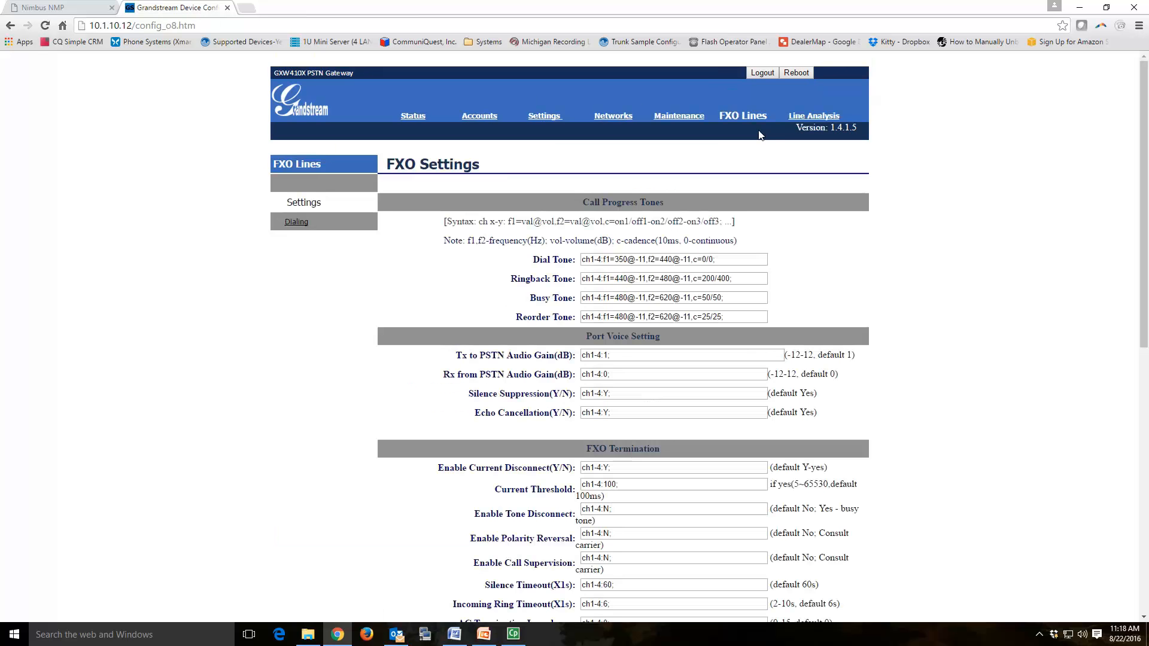
left_click(297, 222)
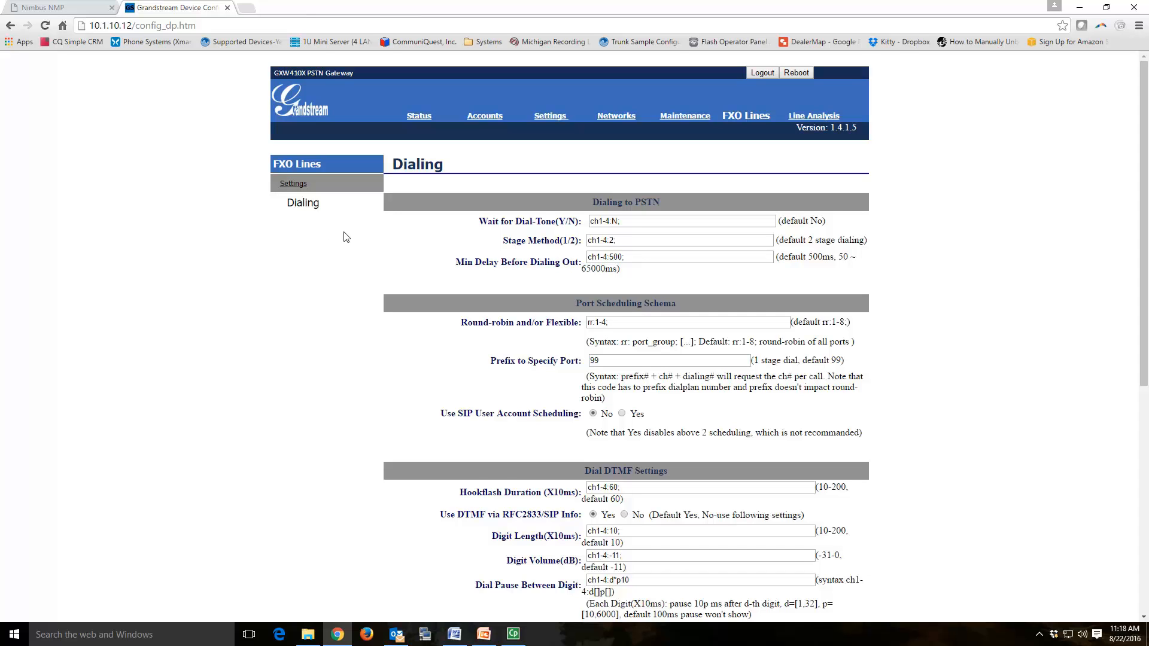
left_click(611, 240)
key("BackSpace")
key("BackSpace")
type("1")
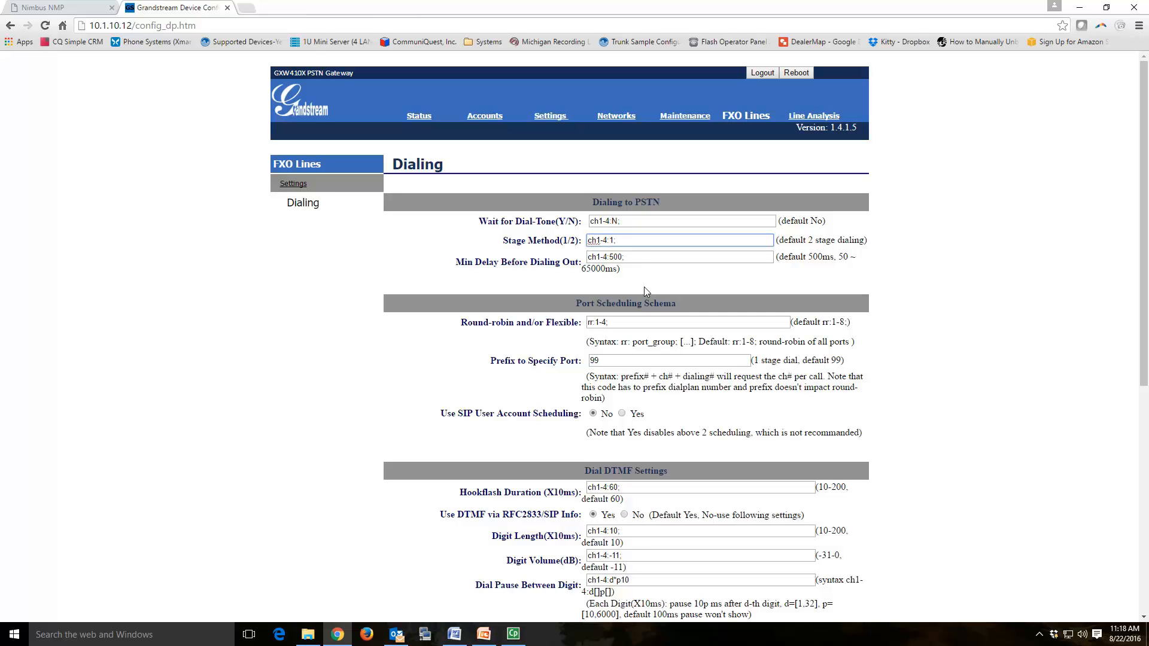
type(";")
scroll(644, 286, "down", 2)
scroll(645, 291, "down", 3)
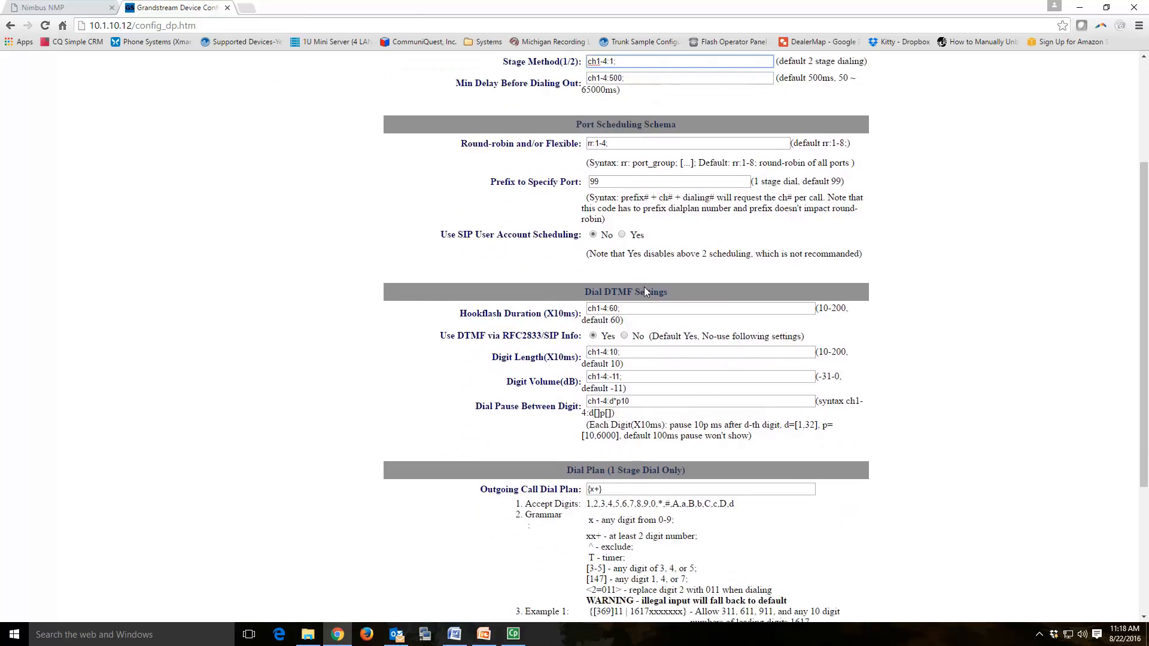
scroll(645, 288, "down", 1)
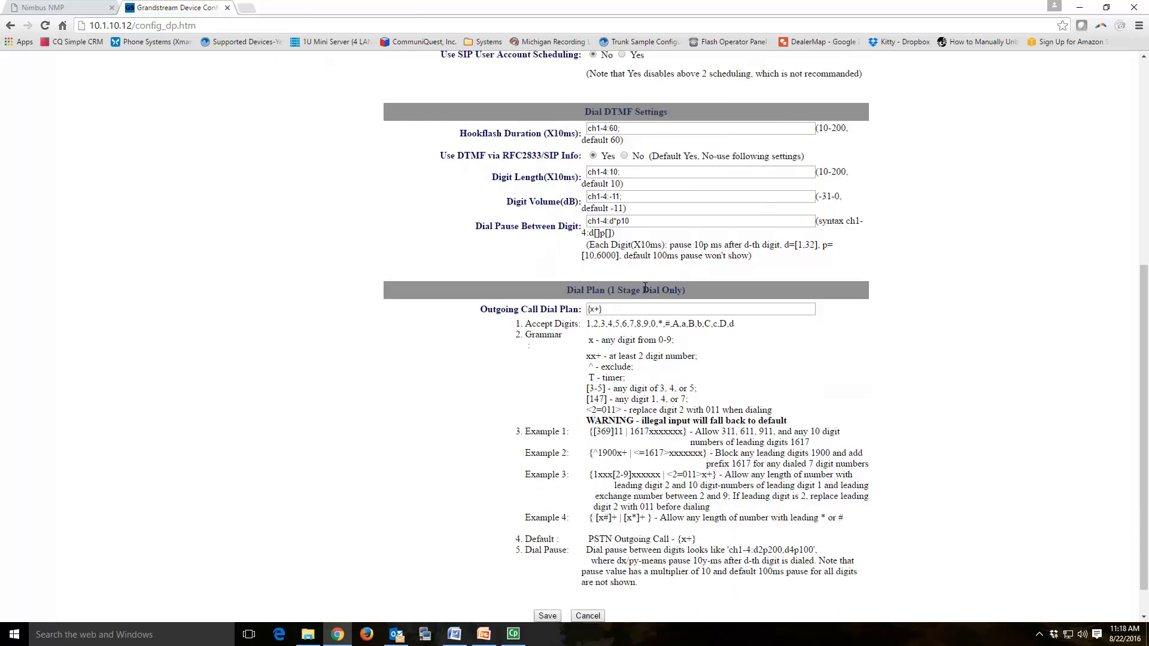
scroll(645, 287, "down", 1)
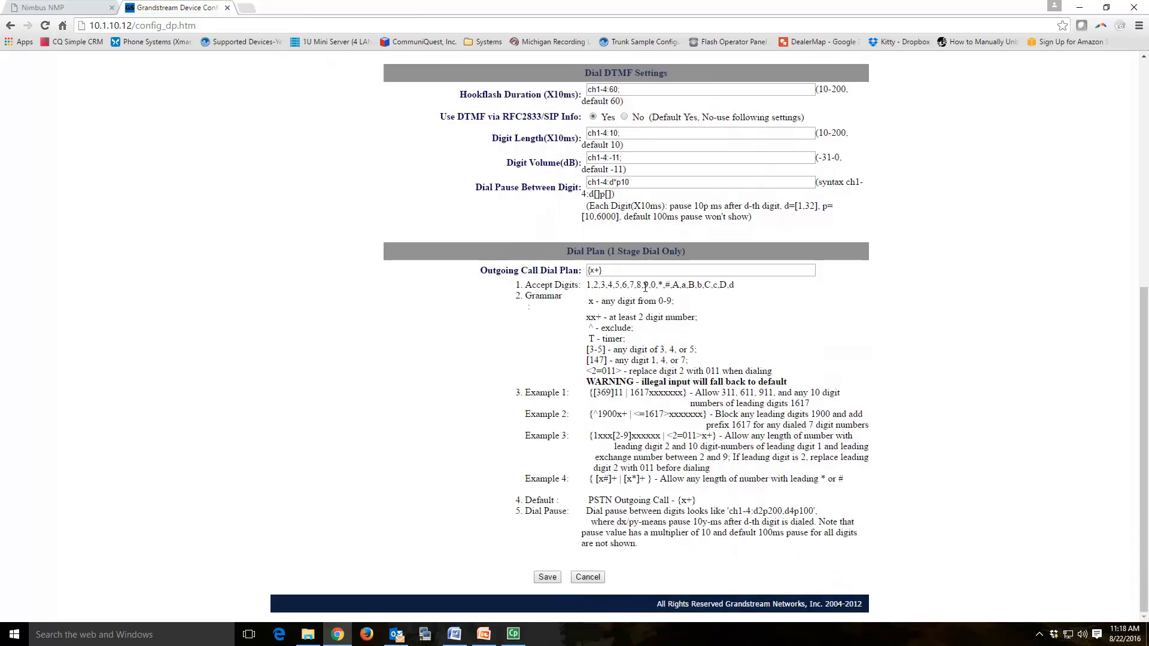
scroll(646, 290, "up", 2)
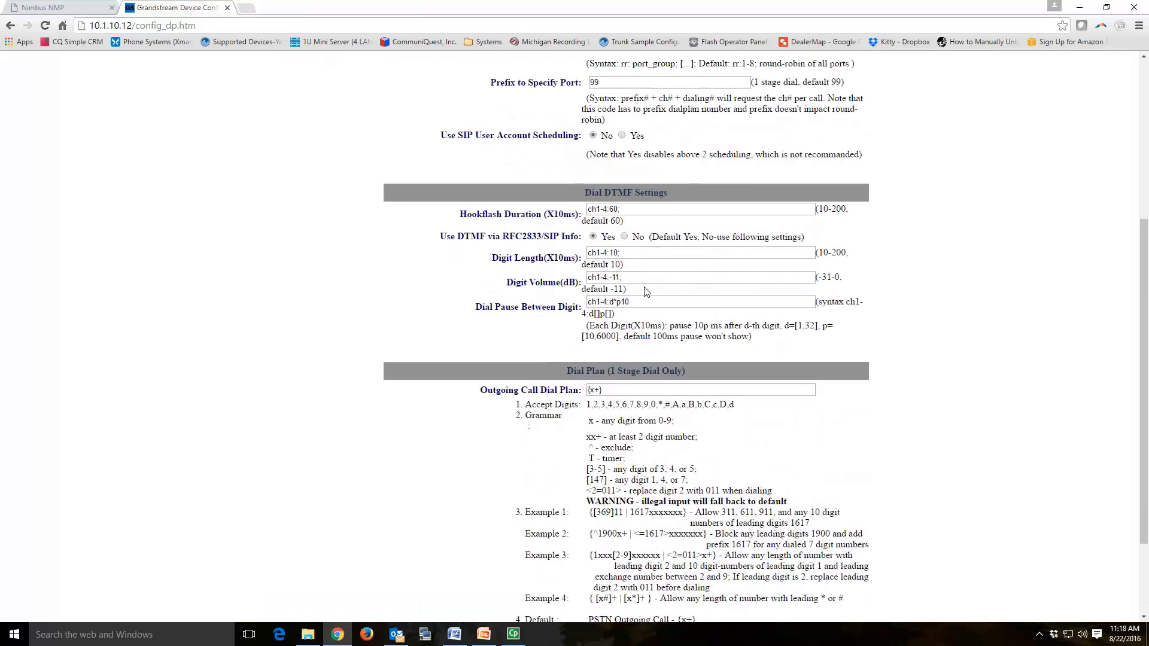
scroll(645, 290, "up", 2)
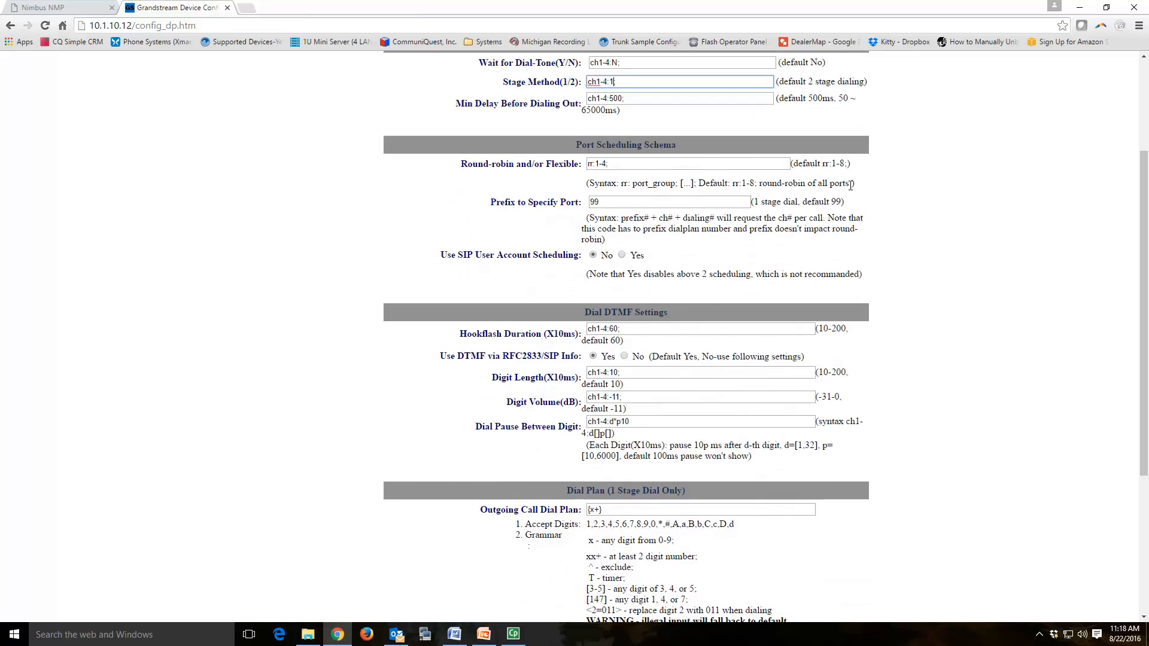
scroll(850, 185, "up", 1)
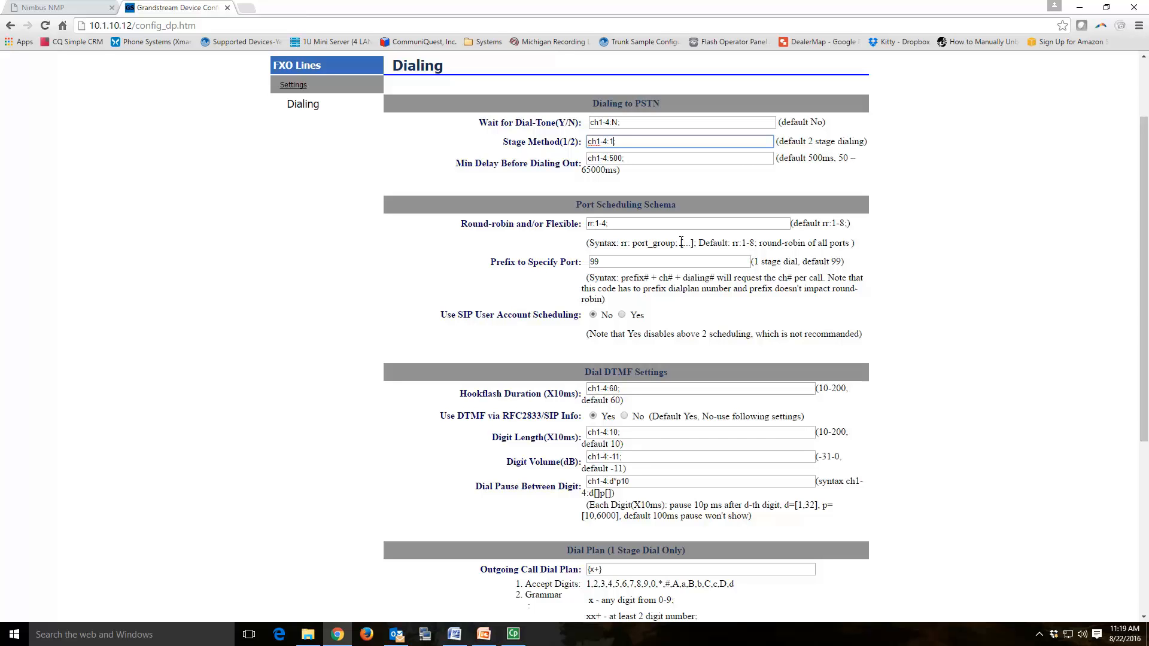
Step: Trim Stage Method to ch1-4:1 and insert [x*] into the Outgoing Call Dial Plan
key("BackSpace")
scroll(794, 314, "down", 3)
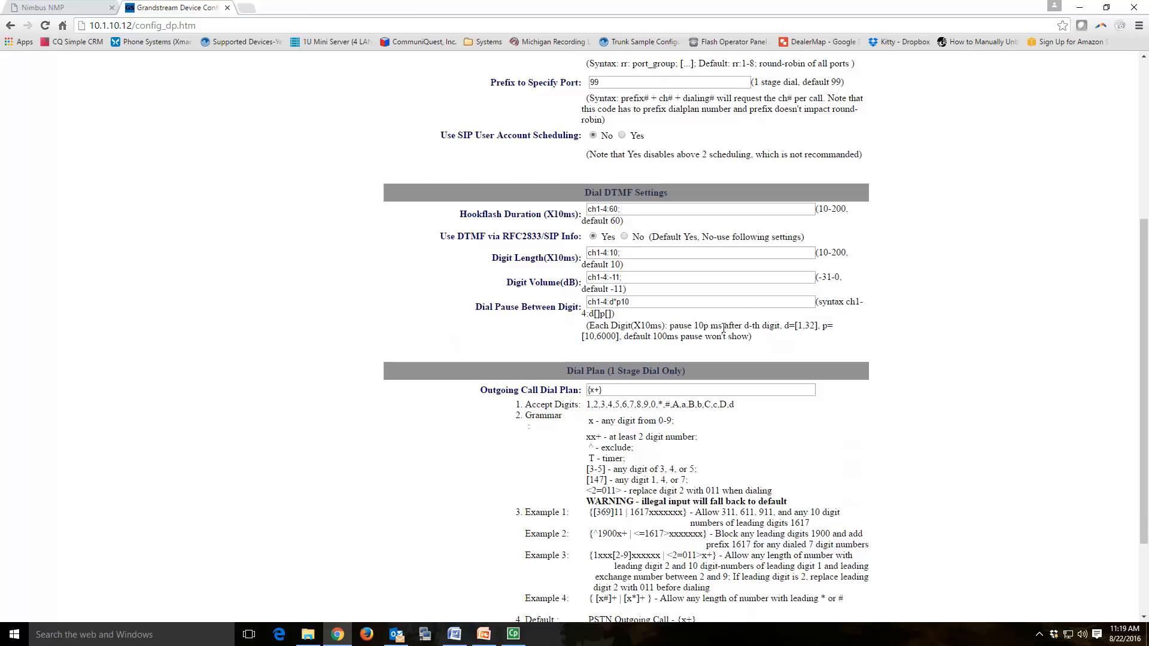
left_click(589, 390)
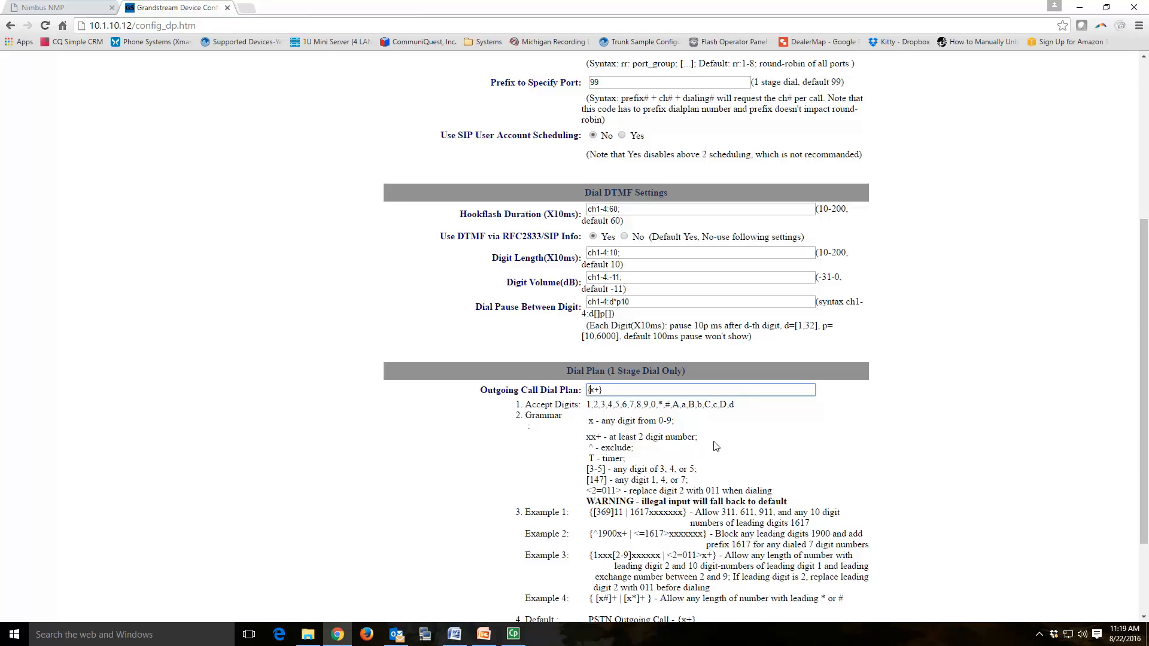
type("[x*]")
Step: Save the FXO dialing settings with dial plan {[x*]+}
scroll(743, 441, "down", 1)
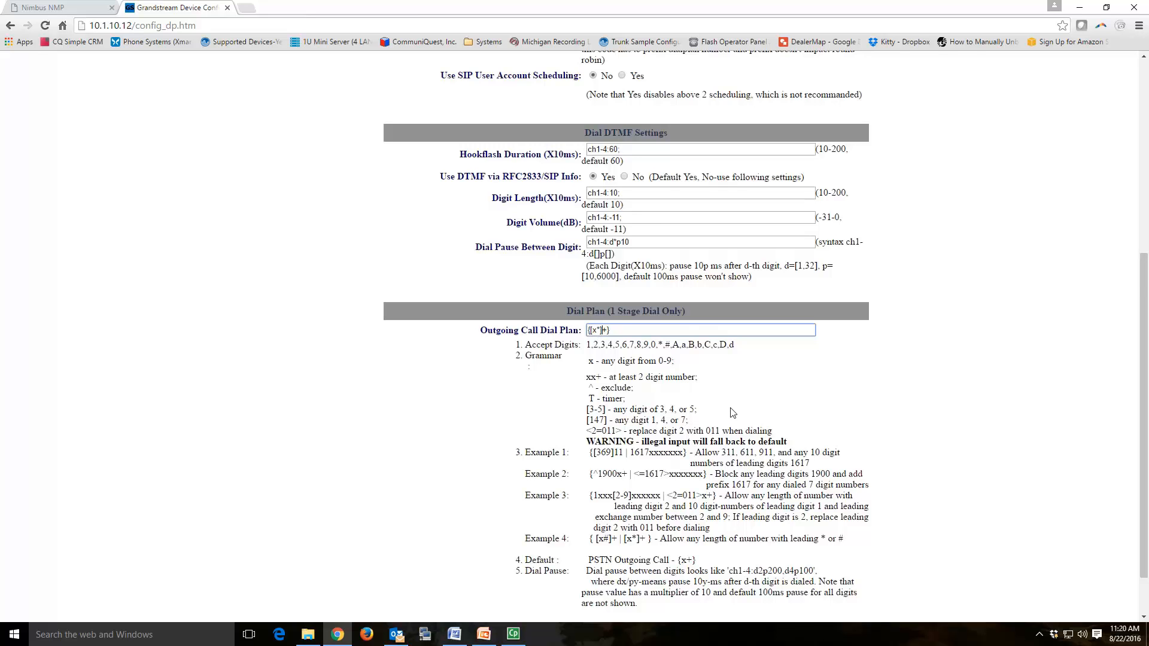
scroll(732, 412, "down", 1)
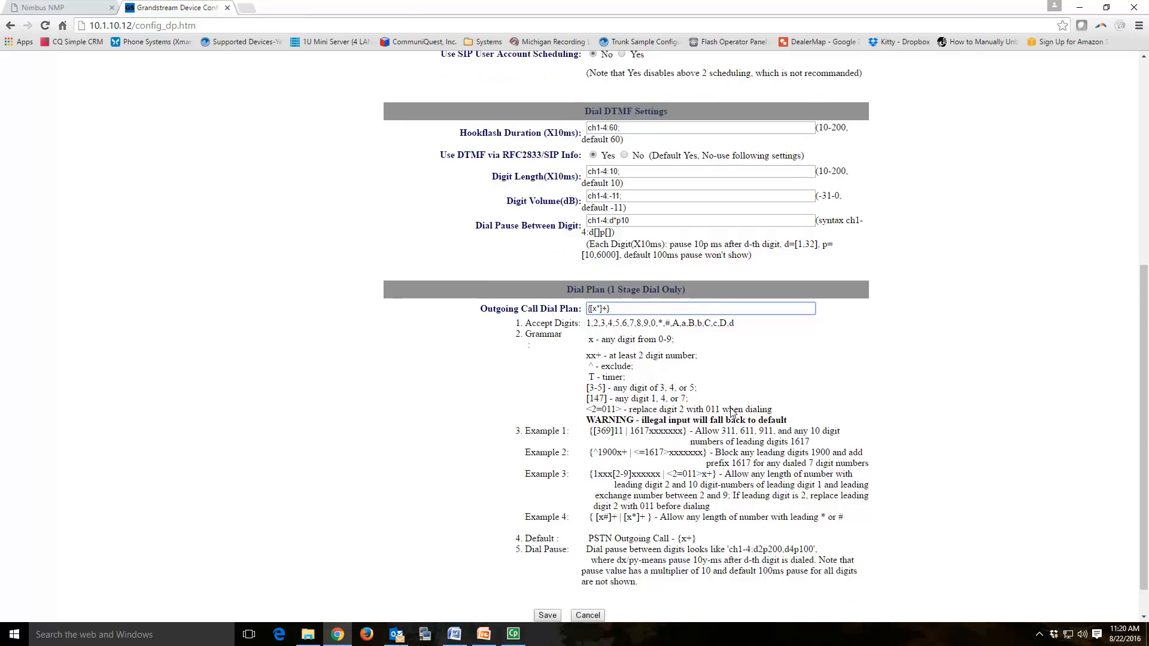
left_click(547, 577)
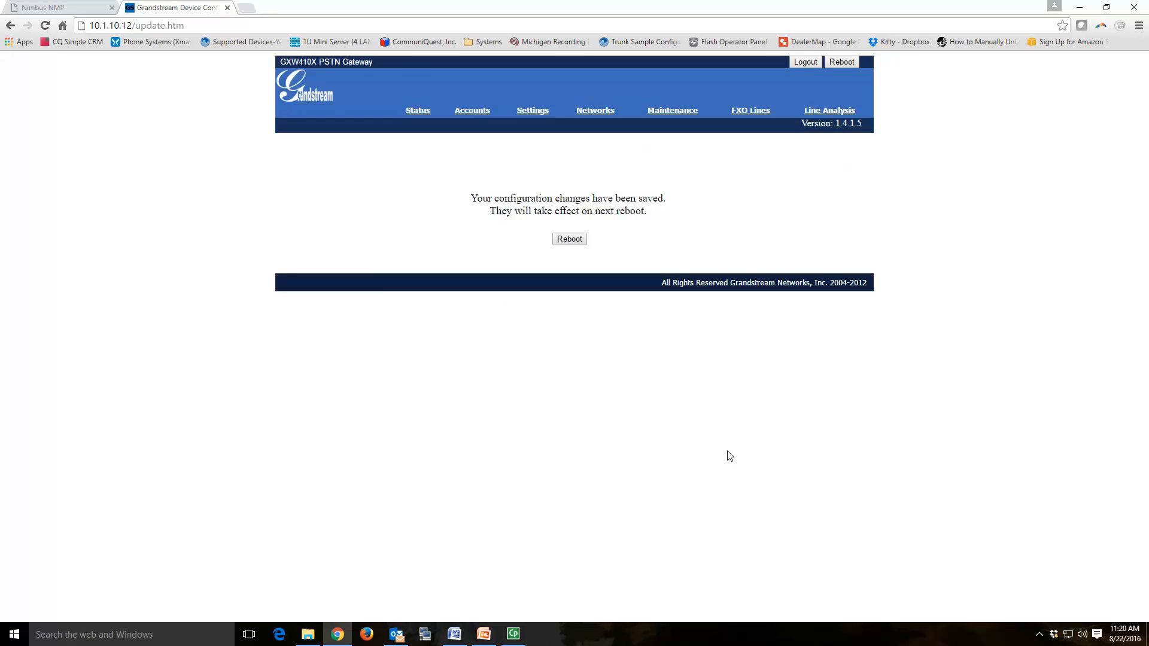
left_click(528, 110)
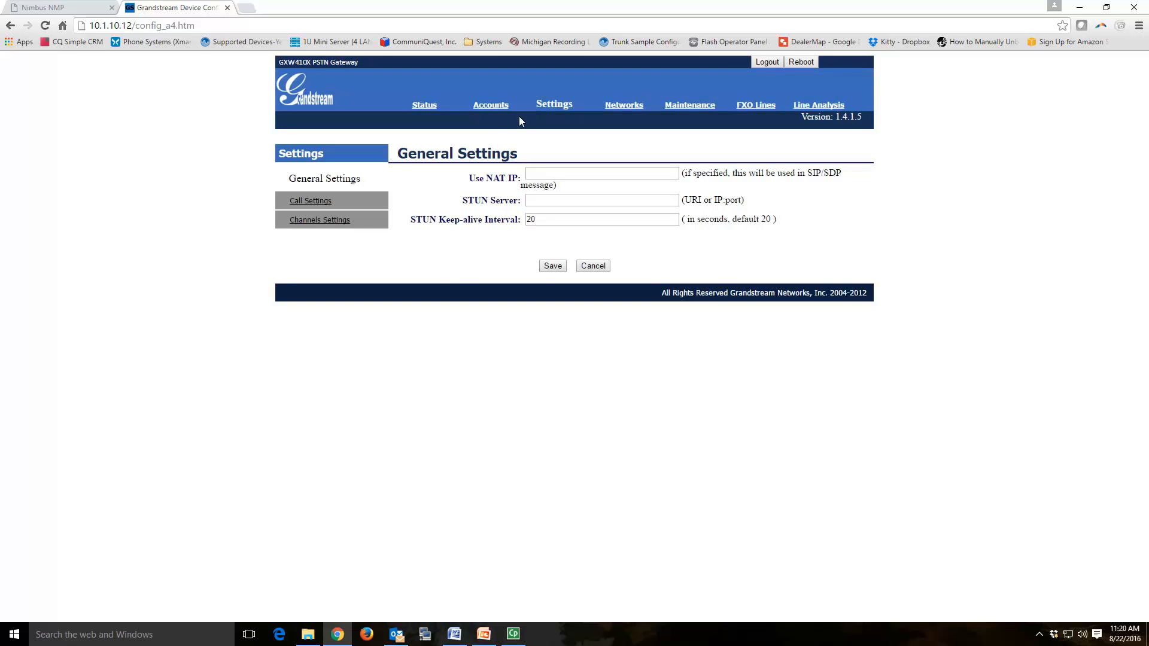
Step: Set Channels Settings DTMF Methods for channels 1–4 to 2 (RFC2833)
left_click(337, 221)
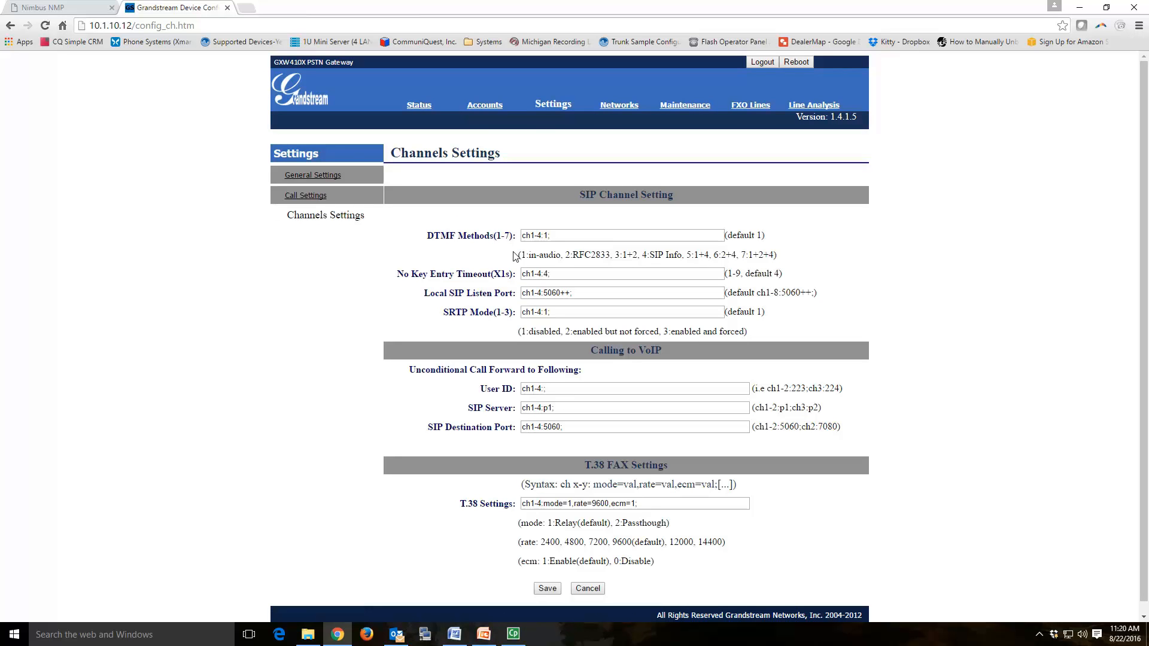
left_click(549, 236)
key("BackSpace")
type("2")
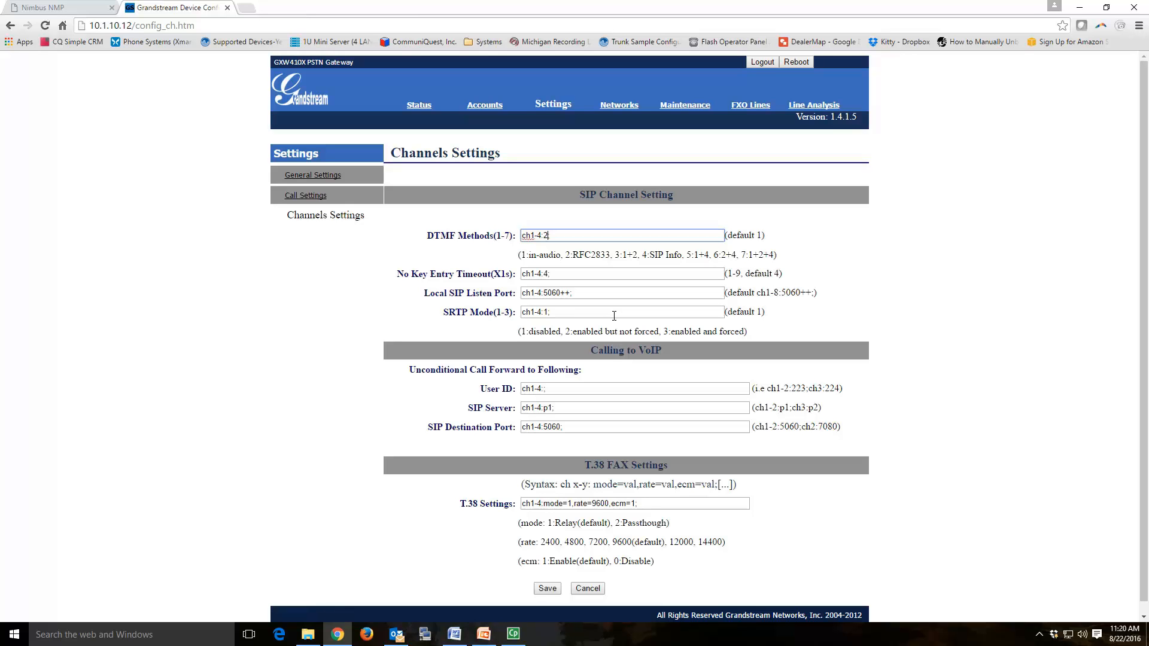
key("Delete")
scroll(881, 302, "down", 1)
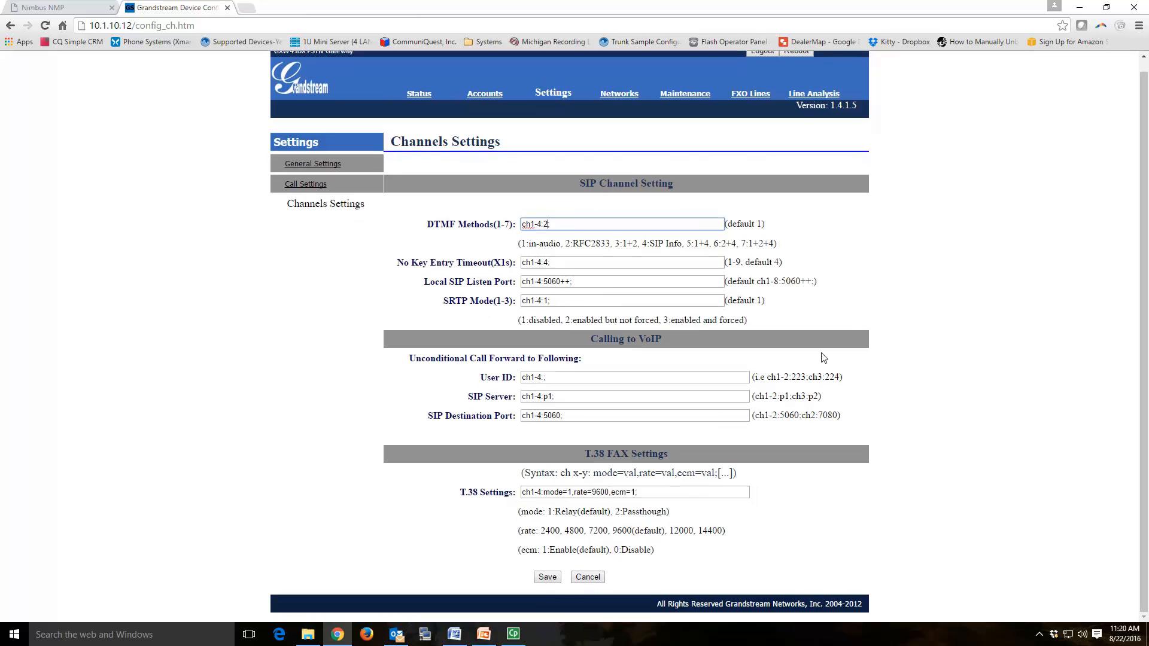
left_click(562, 376)
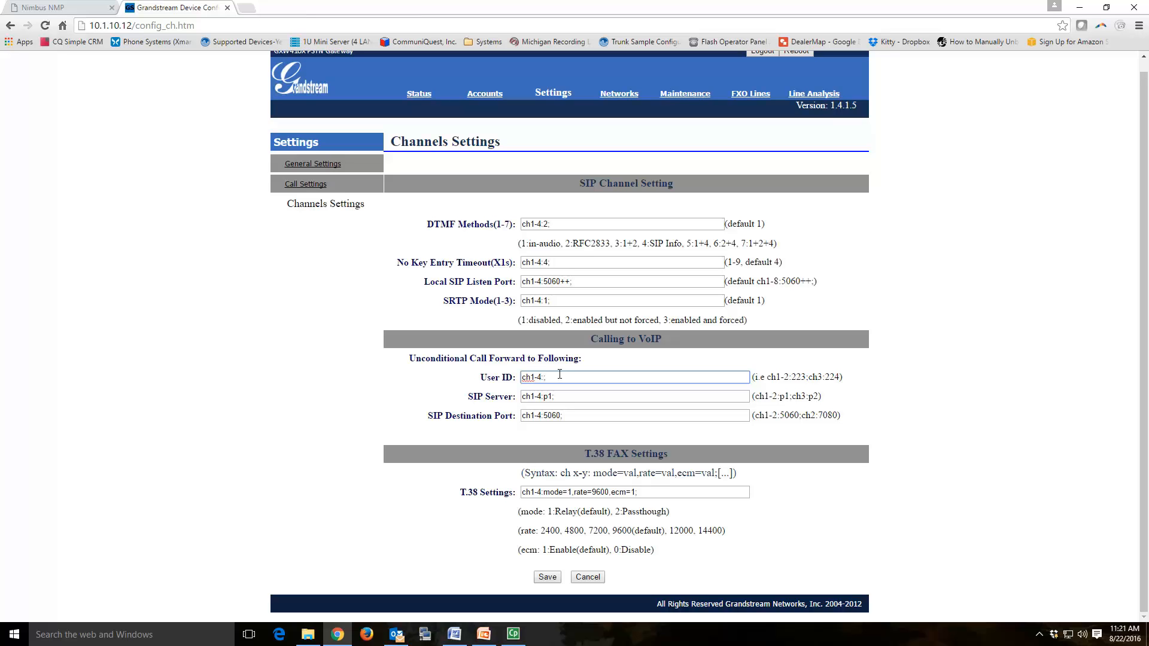
Step: Give channels 1–4 separate call-forward User IDs with their own DID numbers, fixing a typo
key("BackSpace")
key("BackSpace")
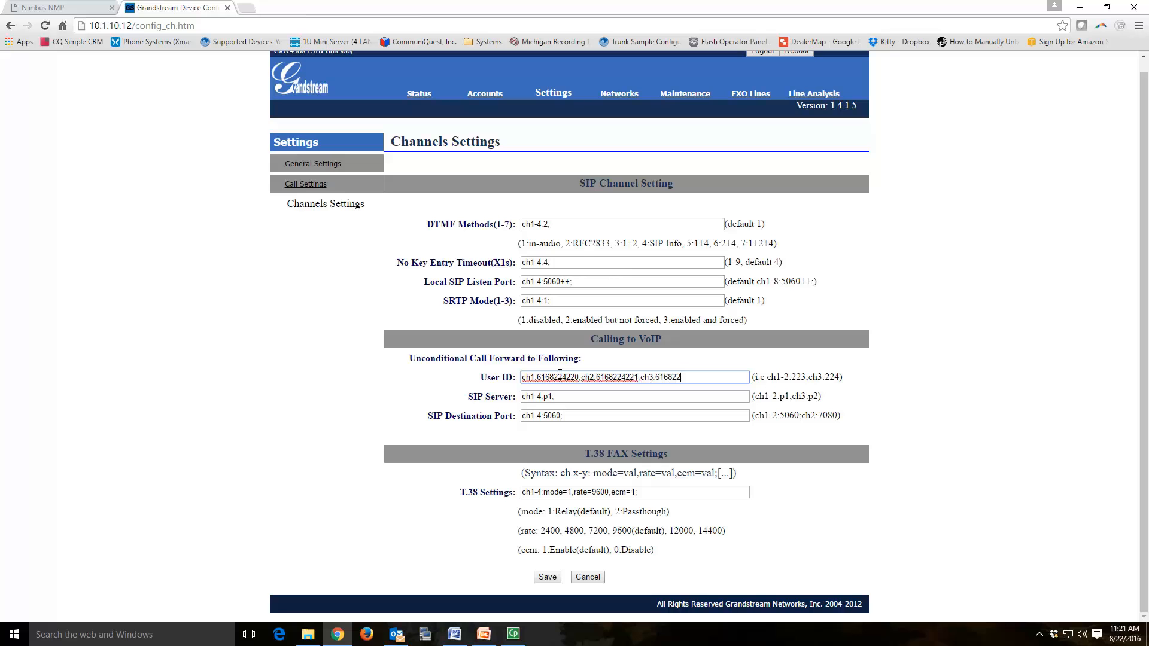
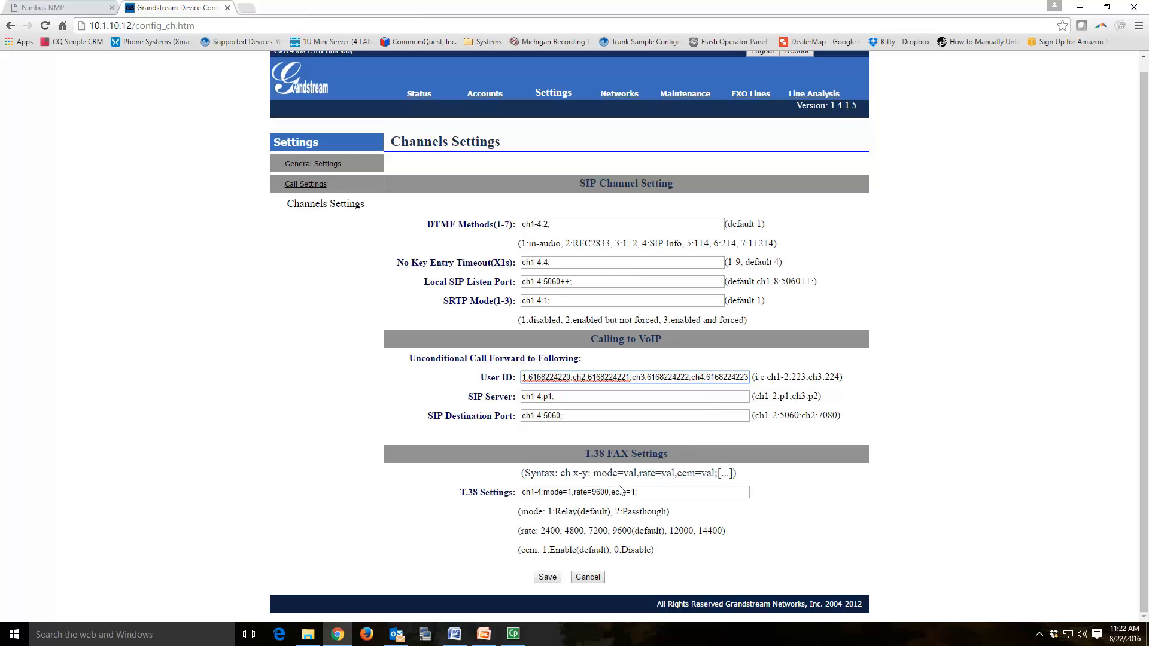
Step: Change the T.38 fax mode from 1 to 2 (Passthrough) and save the channel settings
left_click(573, 491)
key("BackSpace")
type("2")
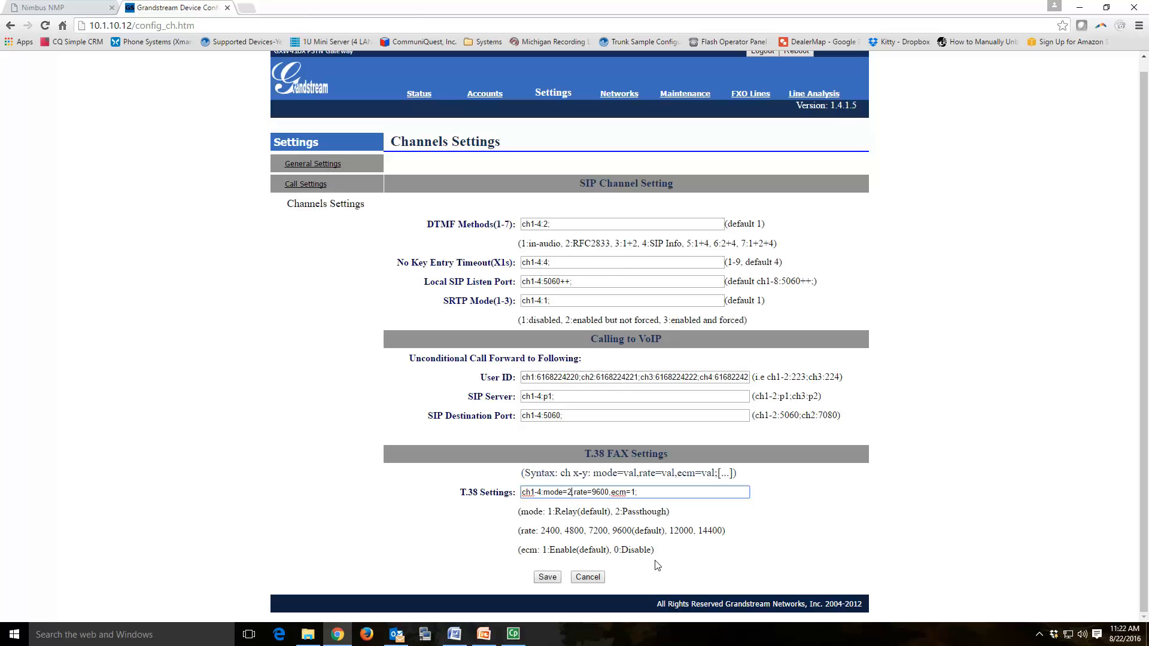
left_click(548, 578)
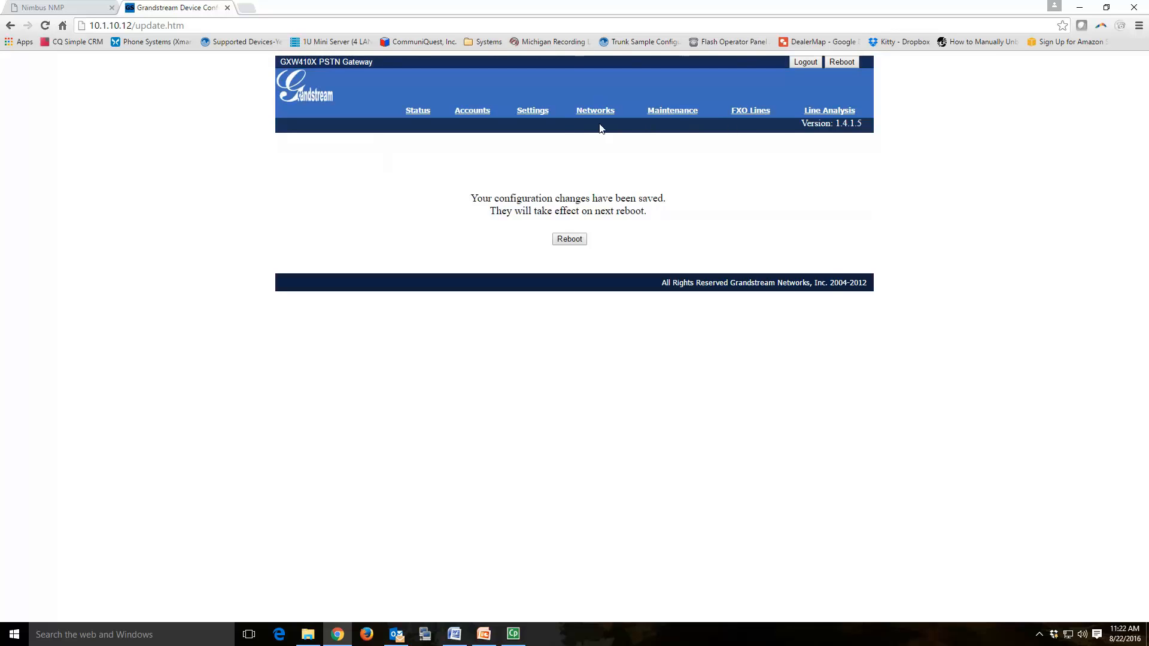
left_click(742, 119)
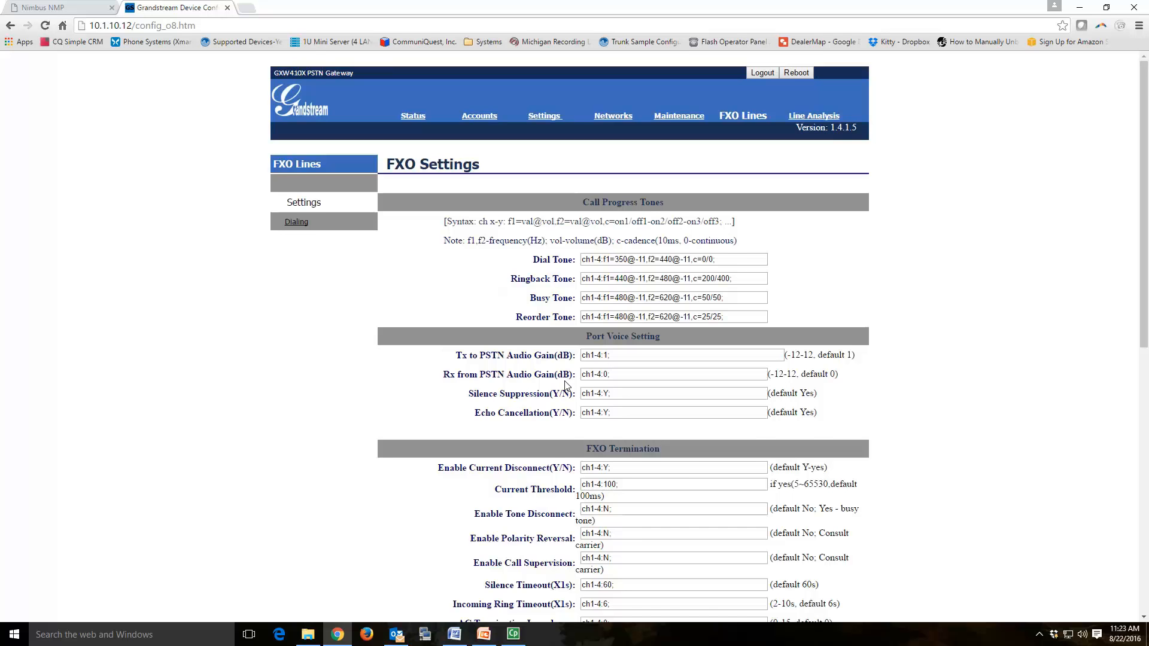
Step: Set Number of Rings Before Pickup to ch1-4:2; and save the FXO line settings
scroll(565, 384, "down", 5)
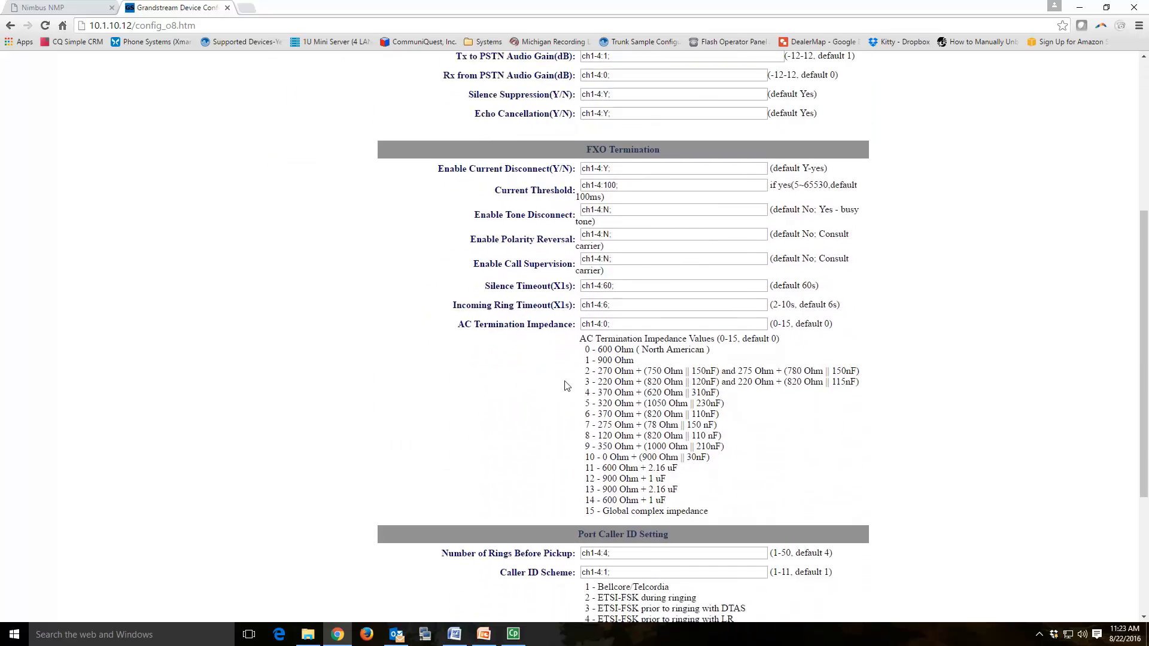
scroll(566, 384, "down", 2)
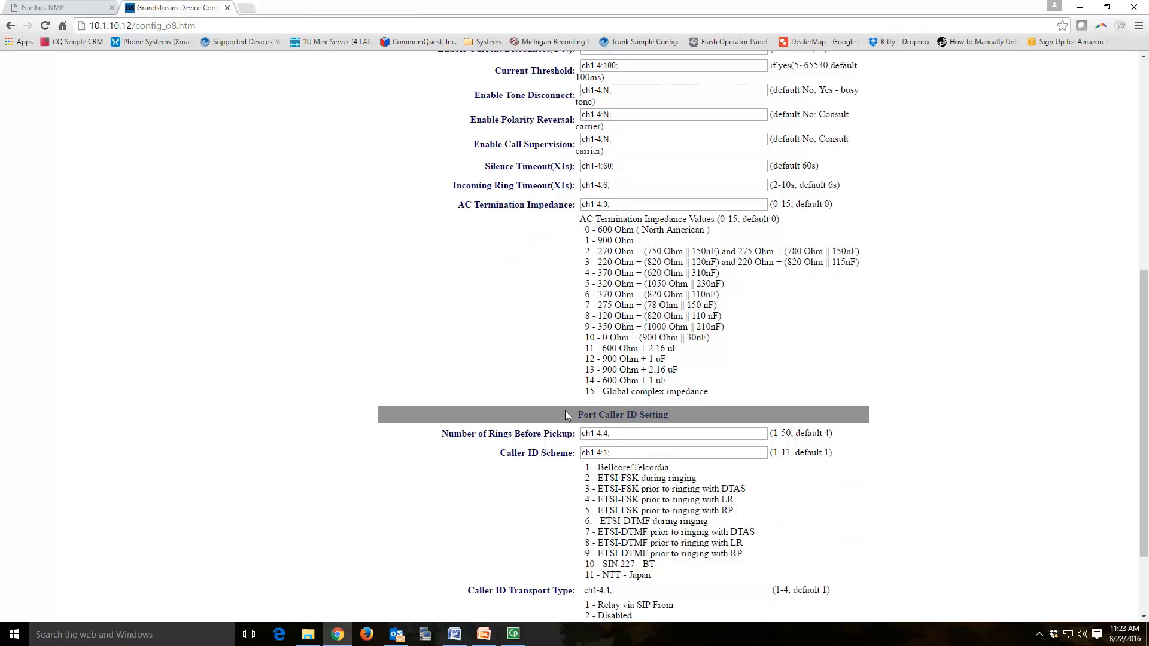
left_click(608, 433)
key("BackSpace")
key("BackSpace")
key("BackSpace")
type("2")
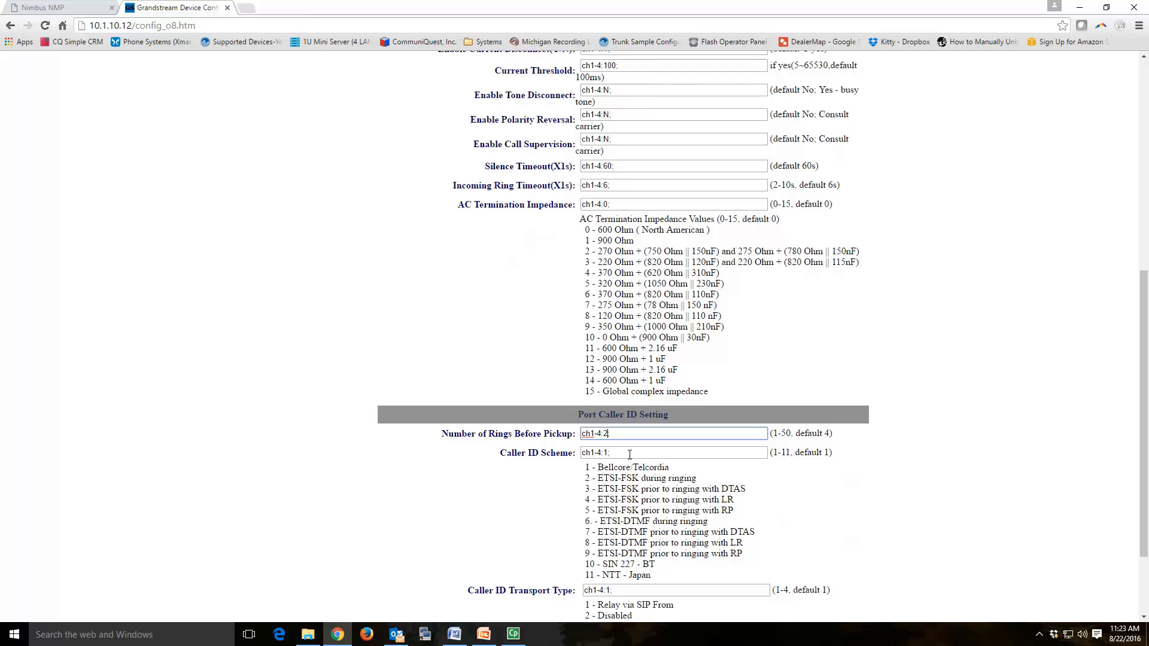
type(";")
scroll(849, 482, "down", 2)
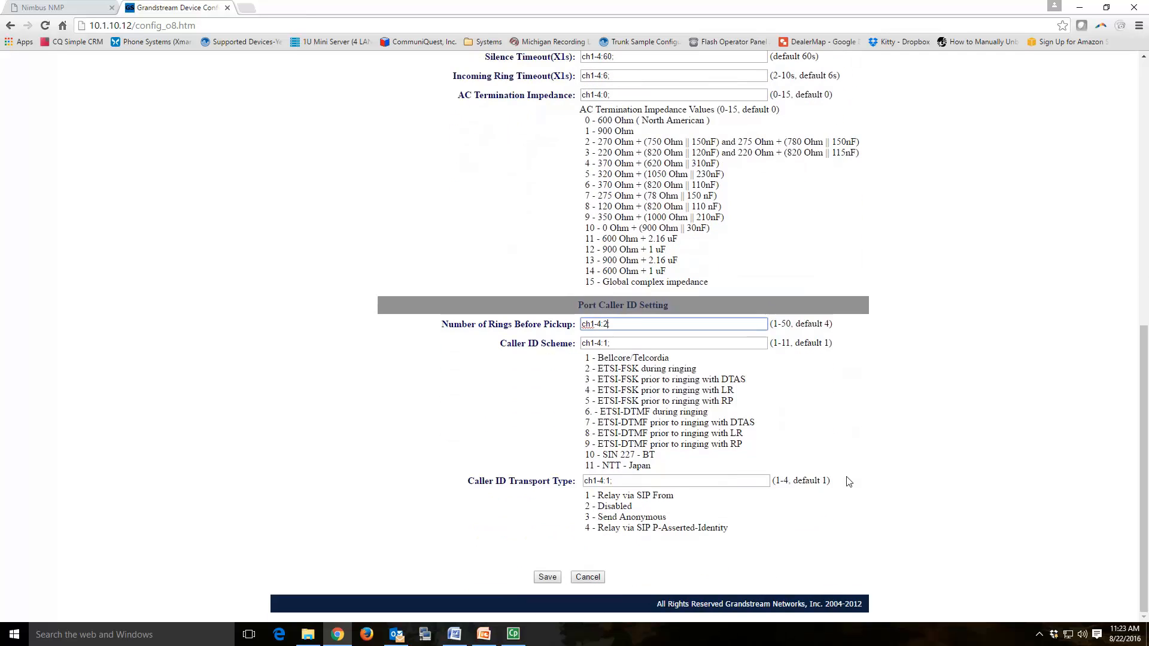
left_click(554, 579)
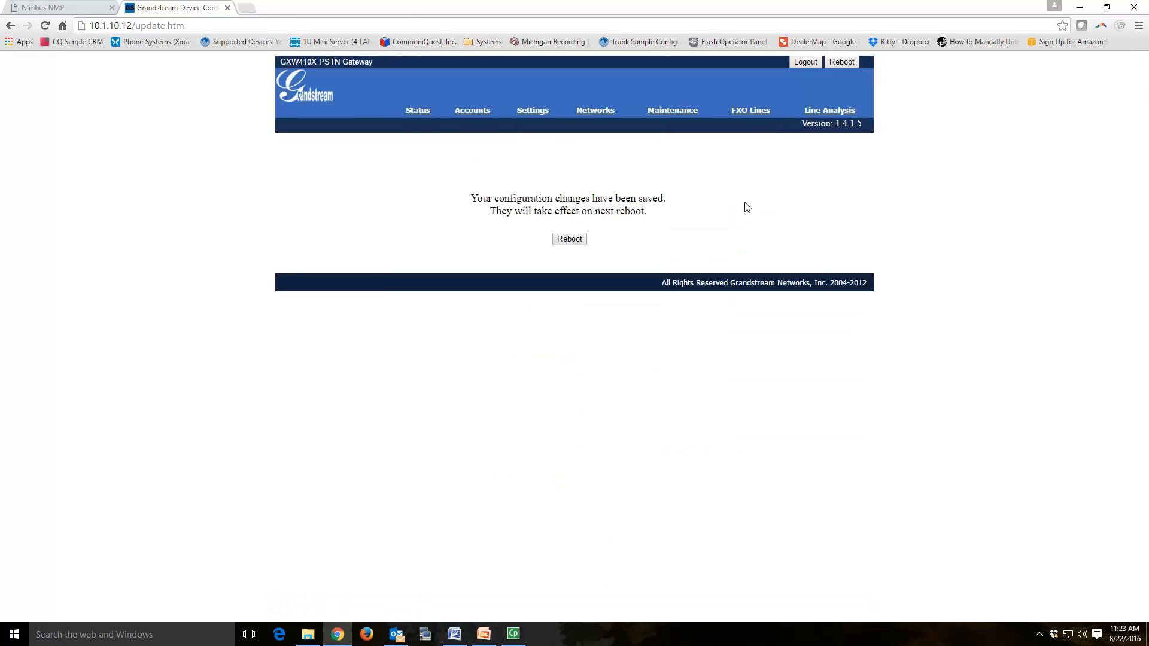
left_click(475, 113)
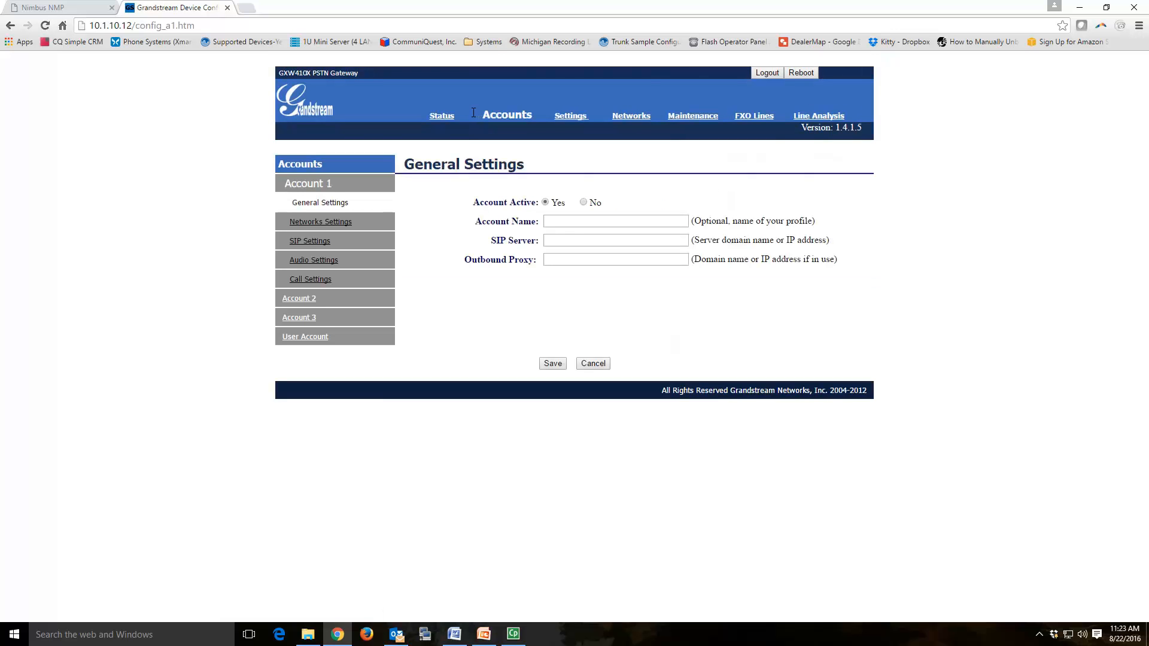
Step: On the SIP User Accounts page, enter channels 1, 2, 3 and 4 in the Channel(s) fields
left_click(319, 340)
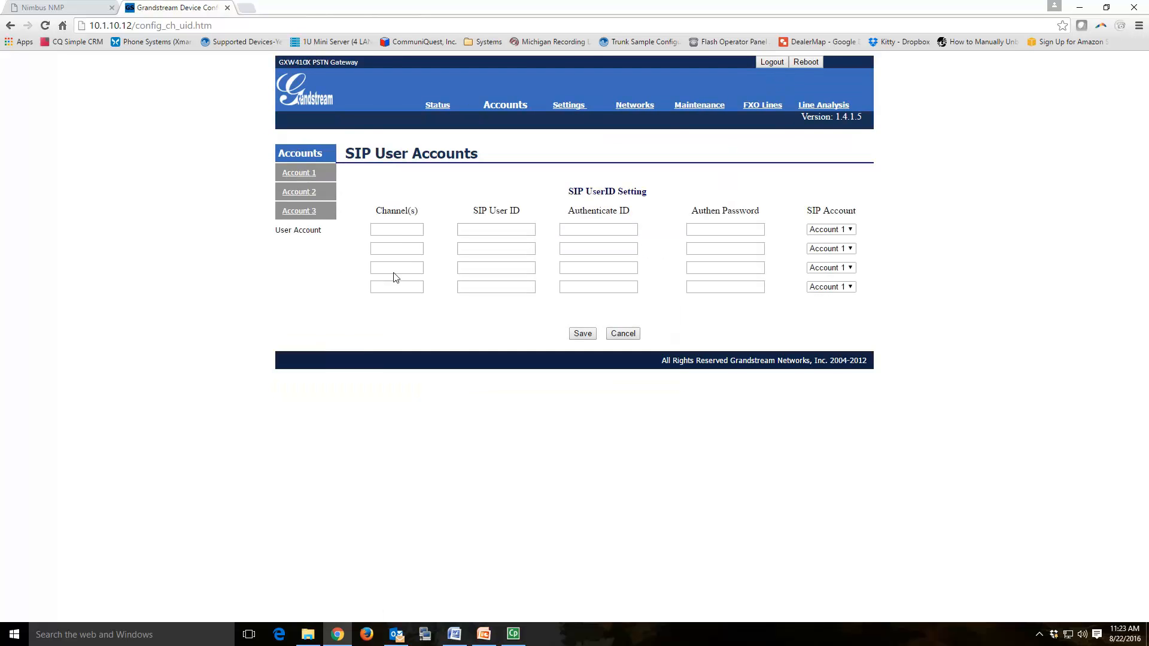
left_click(396, 231)
type("1")
left_click(387, 249)
type("2")
left_click(391, 269)
type("3")
left_click(393, 287)
type("4")
Step: Enter SIP User ID GWXT1 for channel 1 and select it for copying
left_click(486, 231)
type("GWXT1")
left_click_drag(517, 231, 451, 229)
key("ctrl+c")
Step: Paste SIP User ID GWXT1 into rows 2, 3 and 4
left_click(478, 248)
key("ctrl+v")
left_click(483, 267)
key("ctrl+v")
left_click(487, 286)
key("ctrl+v")
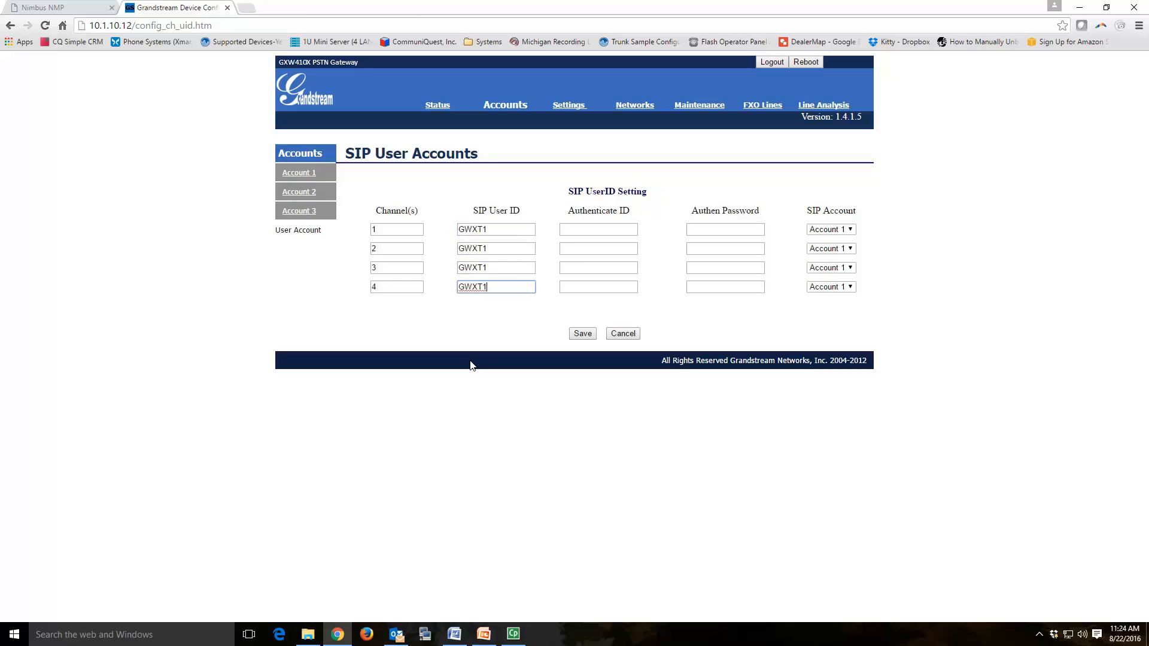
Step: Paste GWXT1 as the Authenticate ID for channels 1–4
left_click(596, 230)
key("ctrl+v")
left_click(595, 248)
key("ctrl+v")
left_click(593, 268)
key("ctrl+v")
left_click(593, 289)
key("ctrl+v")
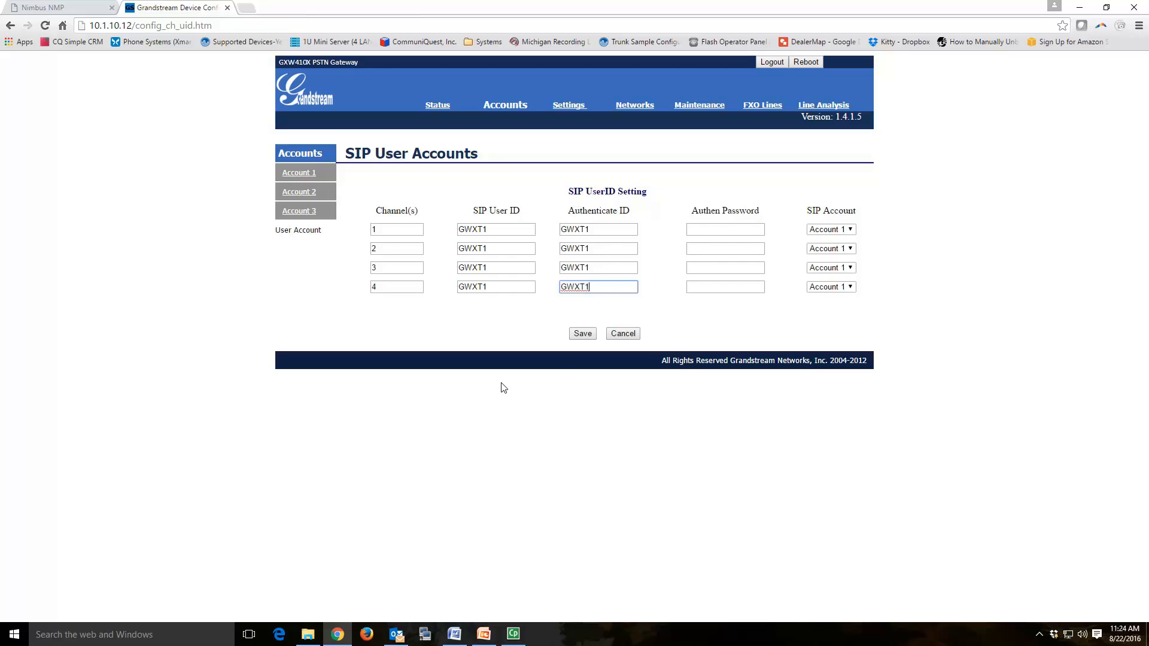
left_click(694, 230)
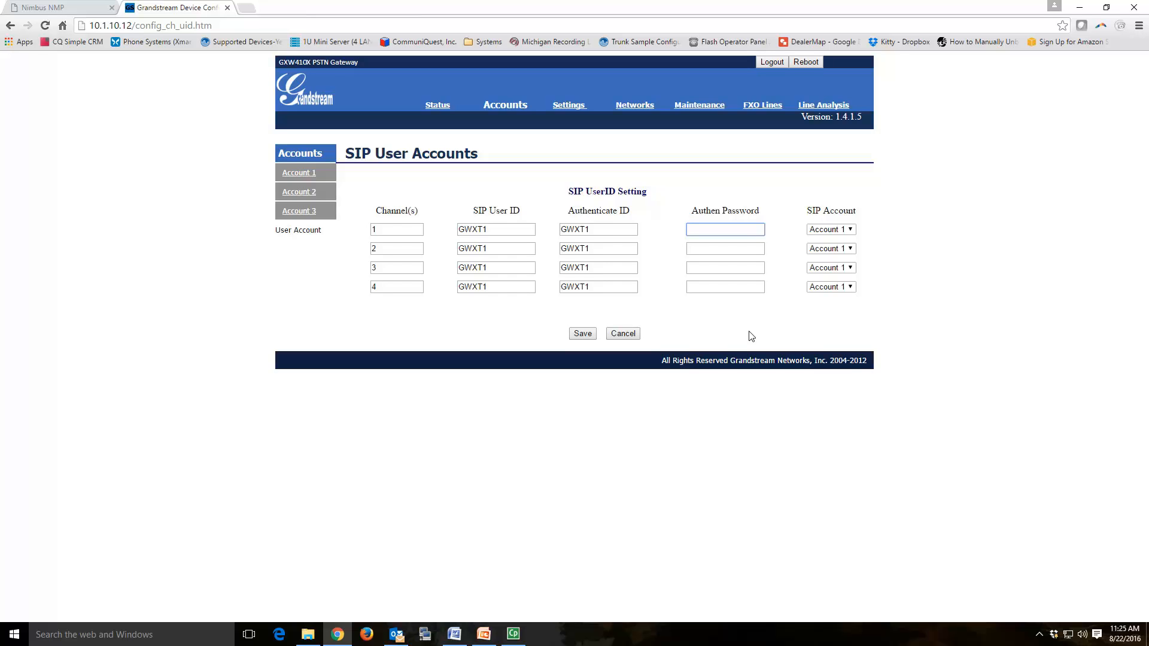
Step: Type the authentication password into channel 1's Authen Password field
type("••••••••")
left_click(724, 250)
left_click(716, 267)
left_click(711, 286)
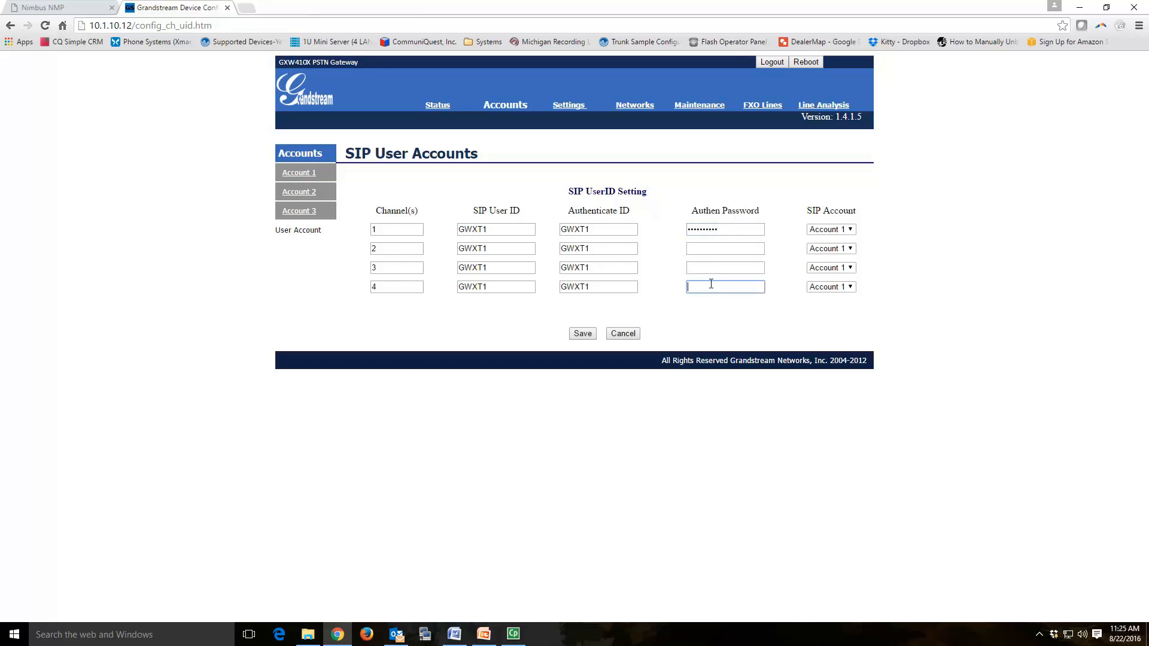
Step: Enter the authentication passwords for channels 1–4 and save the SIP user accounts
double_click(727, 230)
type("********")
left_click(695, 248)
type("****")
left_click(718, 266)
type("********")
left_click(712, 288)
type("********")
left_click(584, 335)
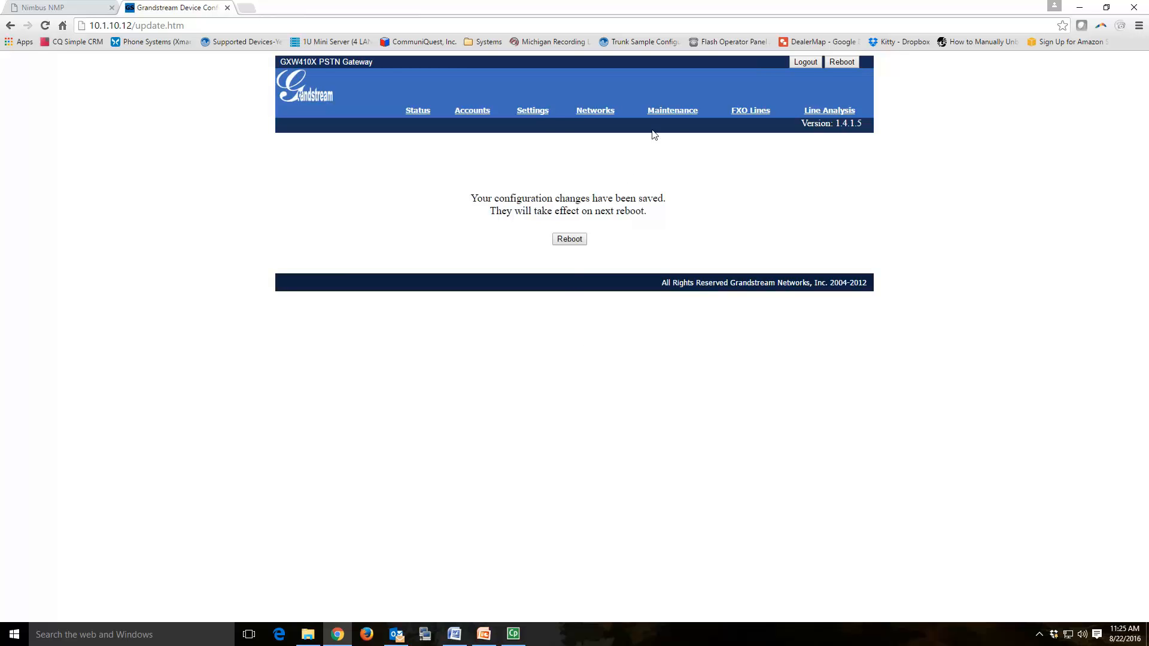
left_click(480, 112)
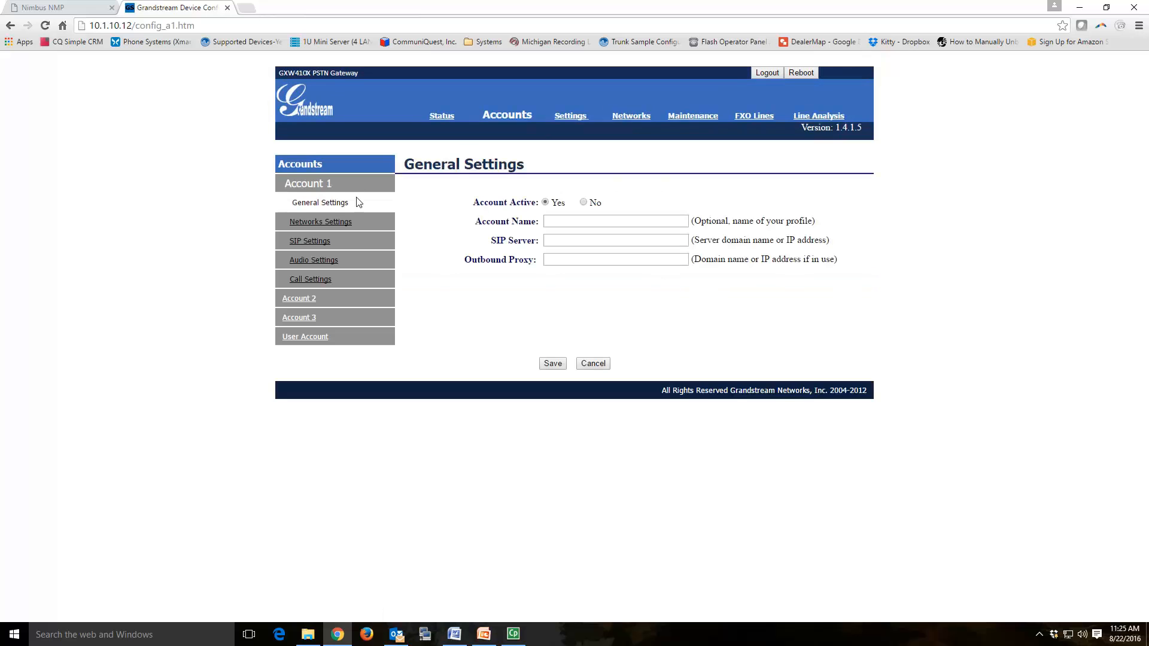
Step: Name Account 1 NimbusFXODemo and set SIP Server and Outbound Proxy to 10.1.10.149
left_click(555, 222)
type("NimbusFXODemo")
left_click(631, 240)
type("10.1.10.149")
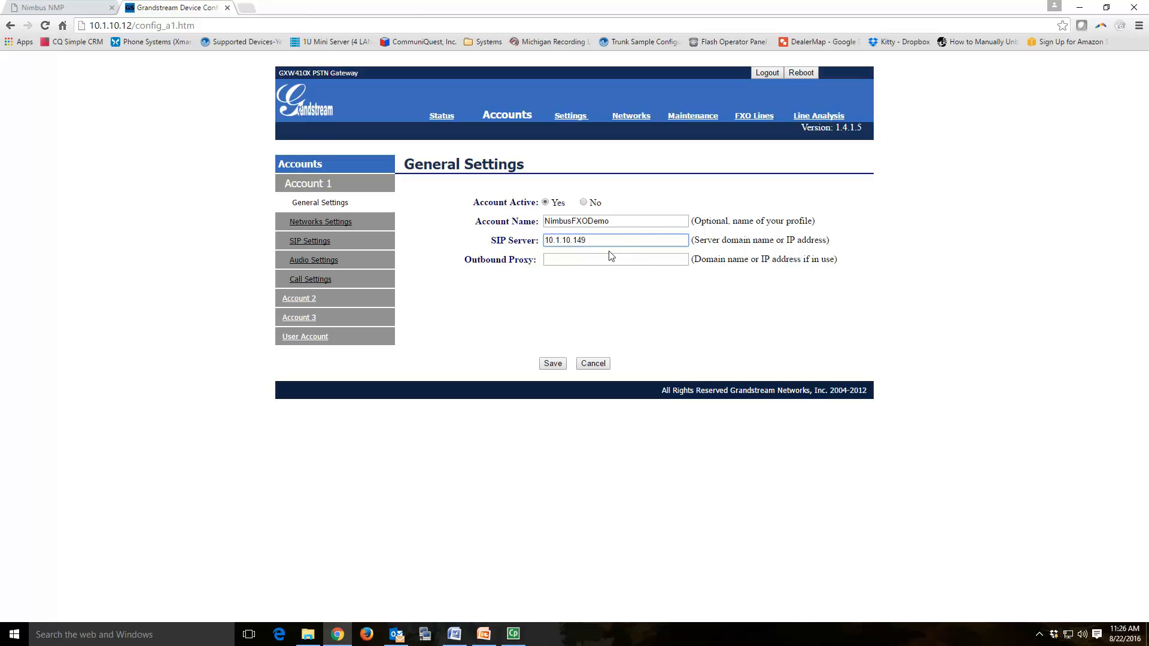
left_click(572, 259)
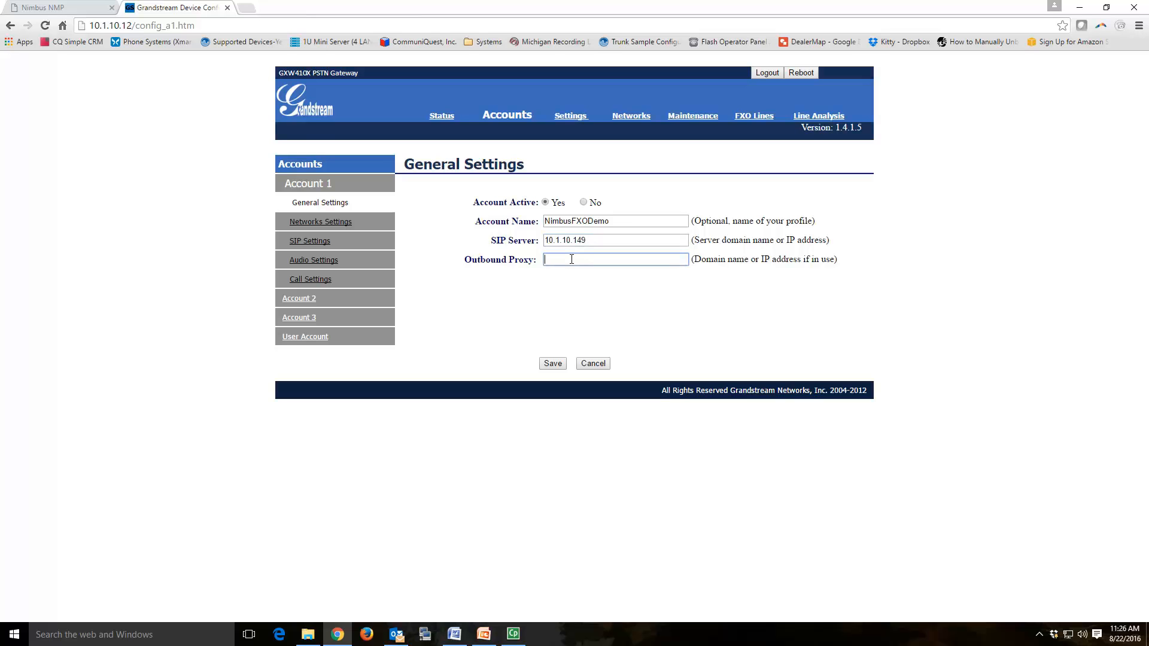
type("10.1.10.149")
Step: Save Account 1, set its SIP Registration to No, save, and reboot the gateway
left_click(553, 364)
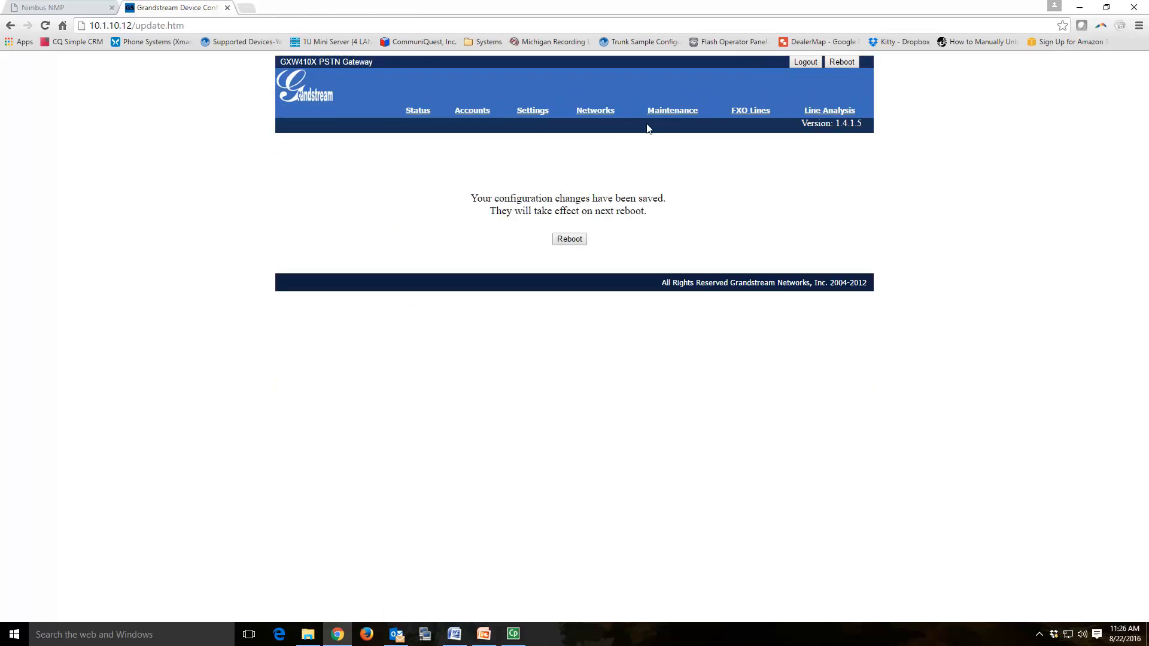
left_click(480, 112)
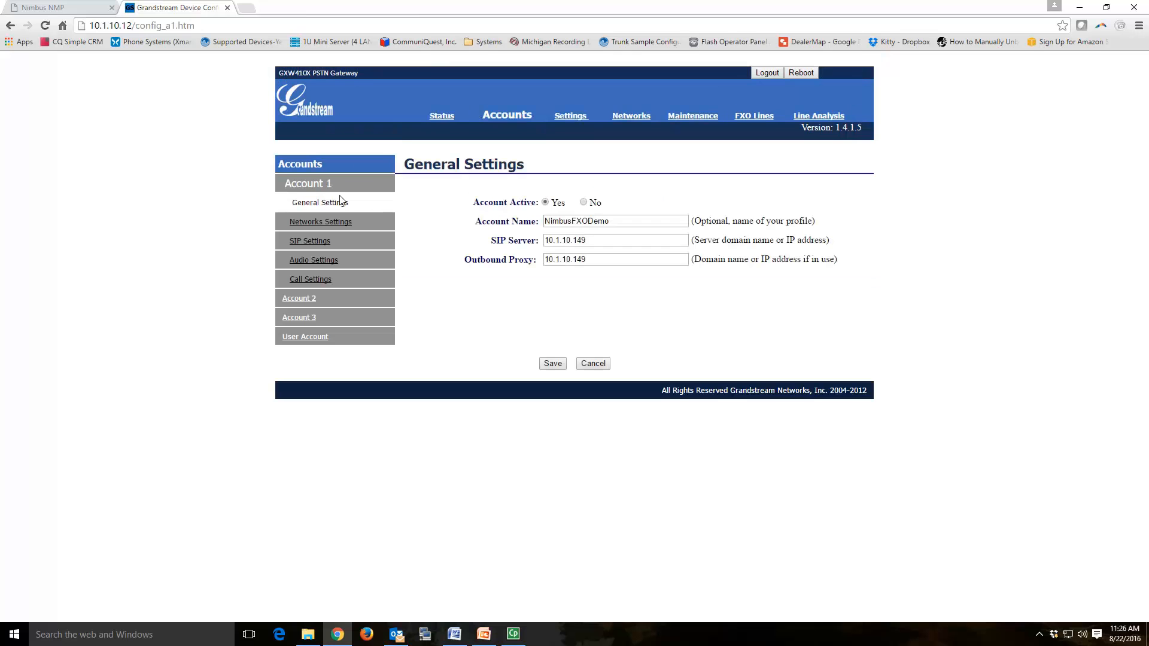
left_click(311, 241)
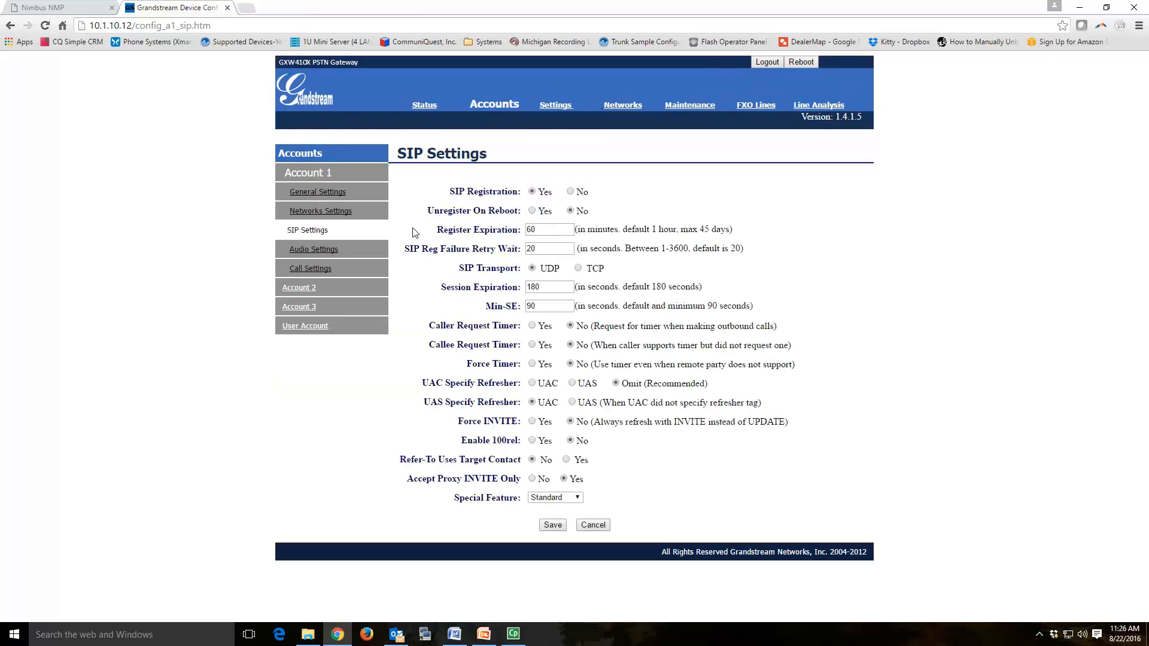
left_click(569, 191)
left_click(551, 525)
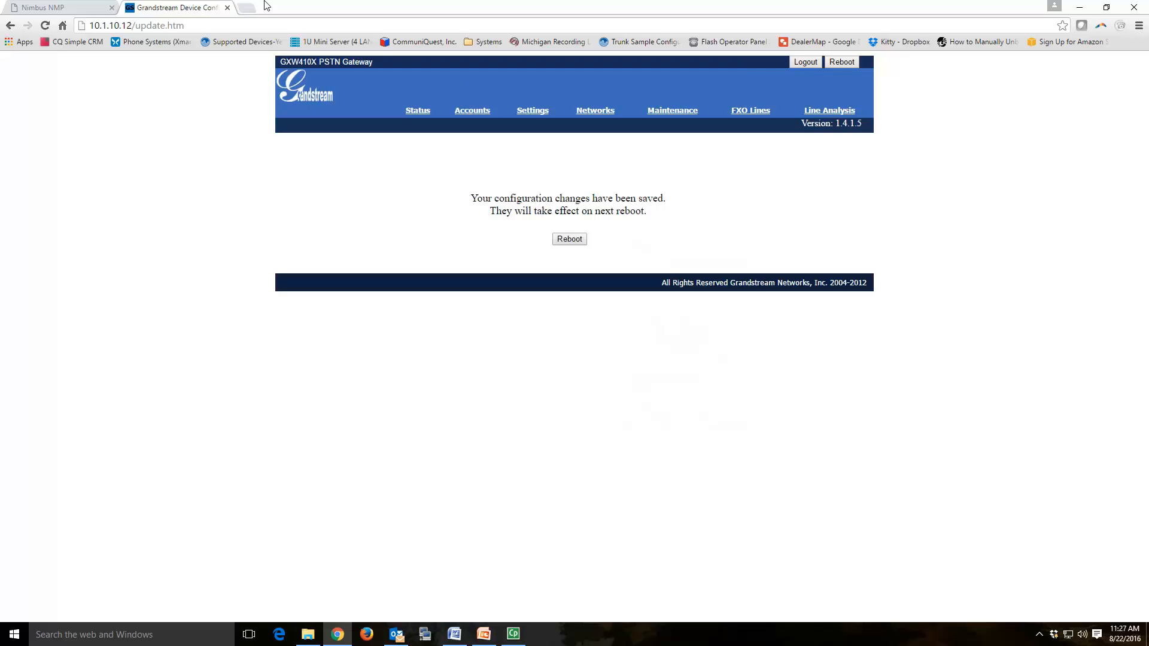
left_click(559, 241)
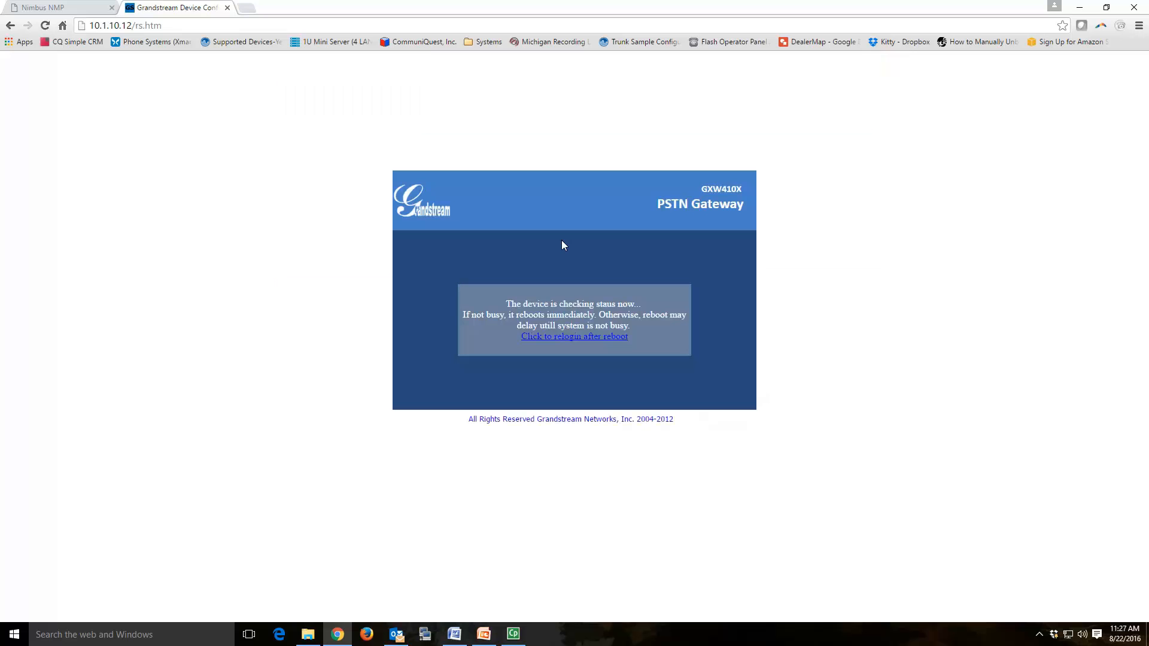
Step: Switch to the Nimbus NMP browser tab while the gateway reboots
left_click(80, 5)
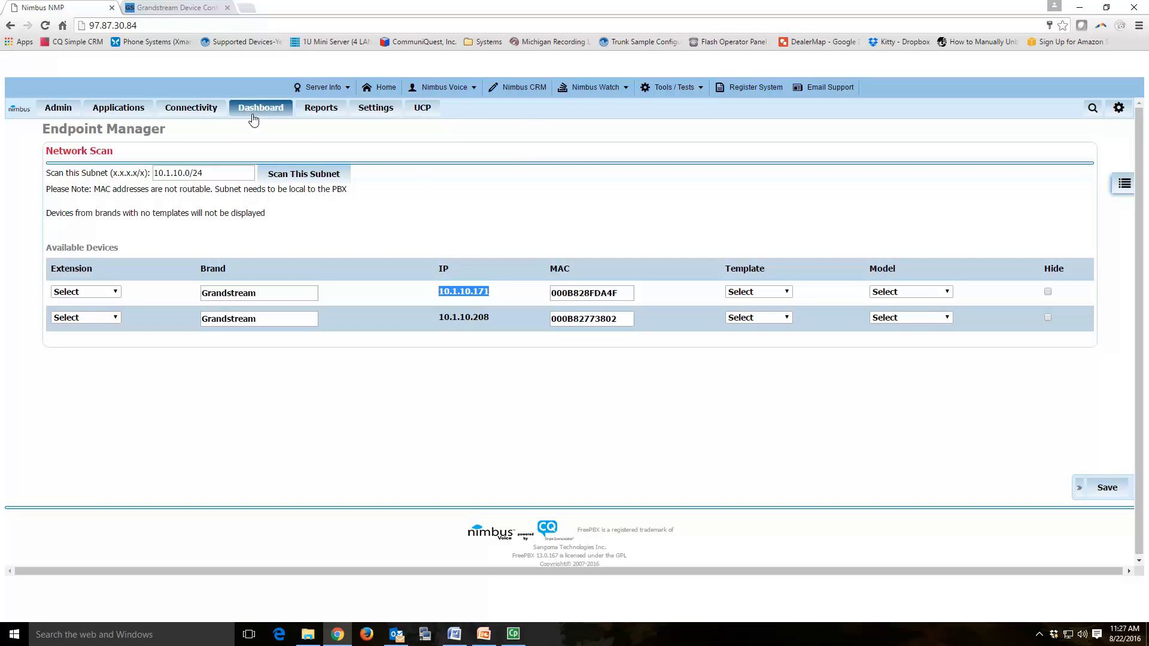
Step: From Connectivity > Trunks, choose Add SIP (chan_sip) Trunk to start a new trunk
mouse_move(205, 108)
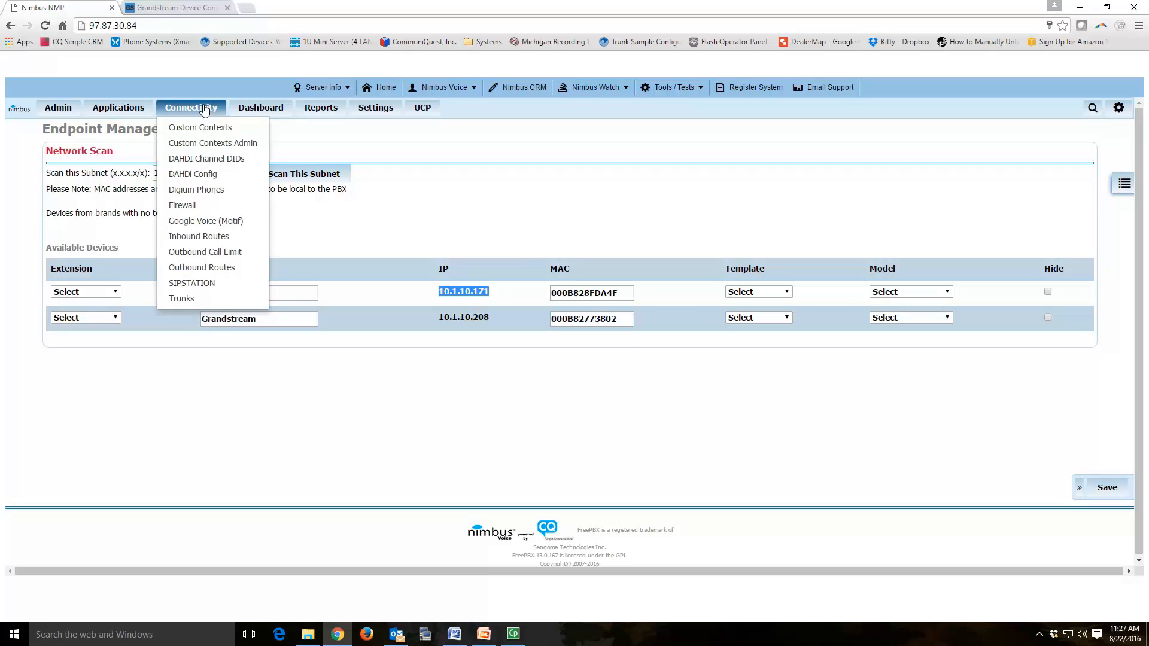
left_click(184, 301)
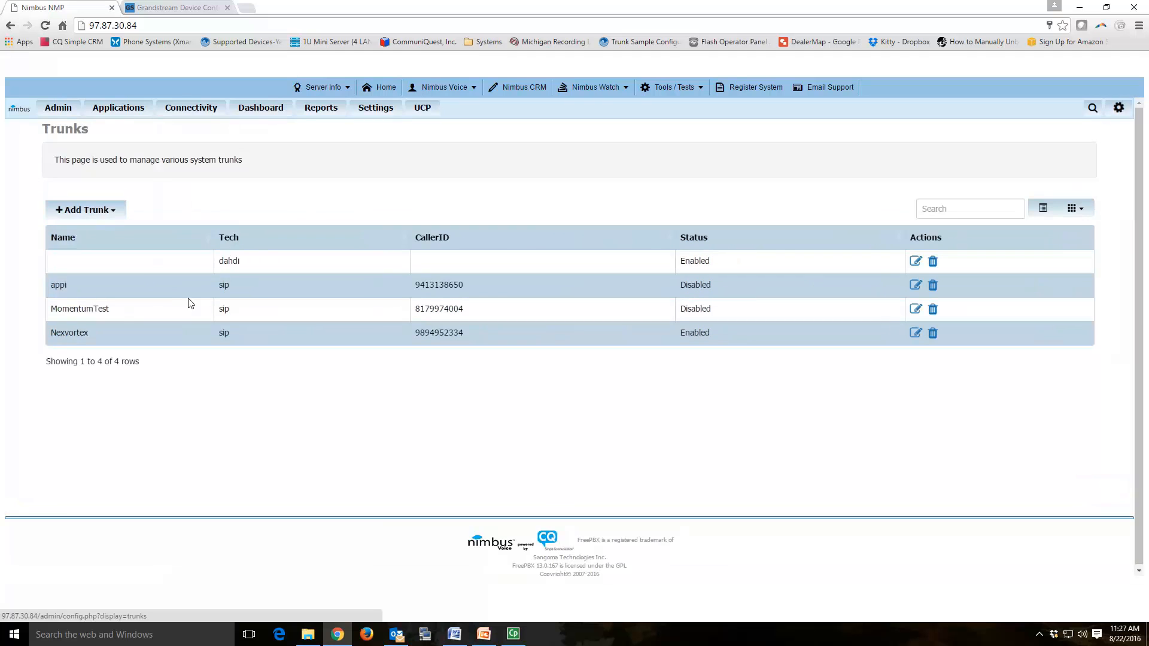
left_click(261, 117)
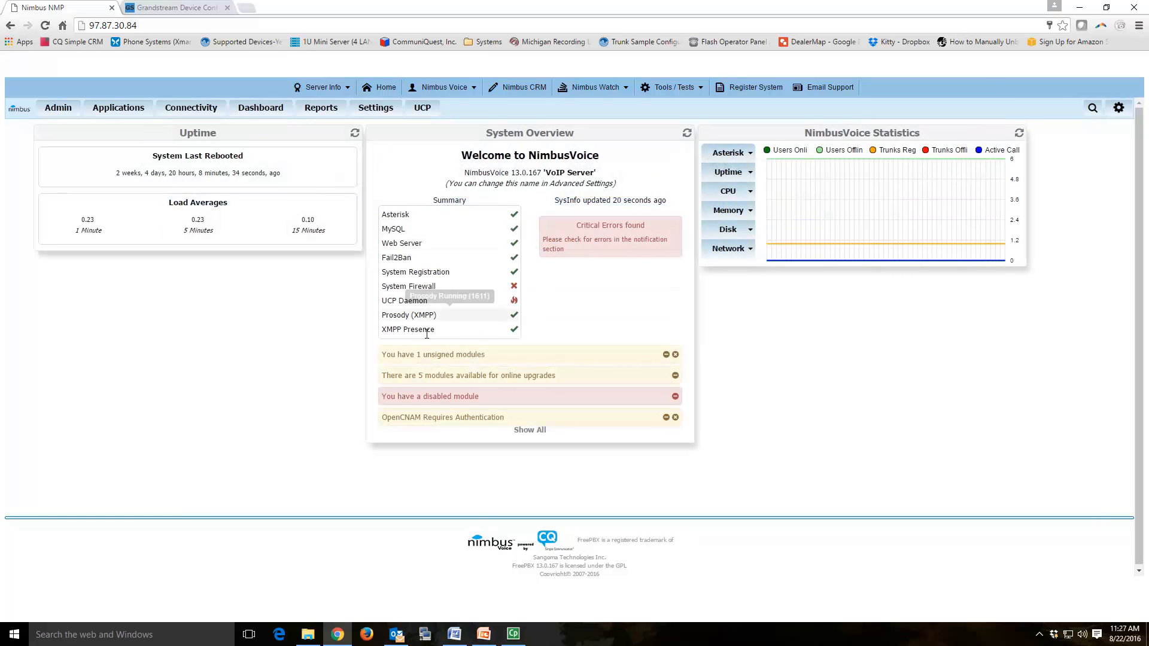
left_click(191, 108)
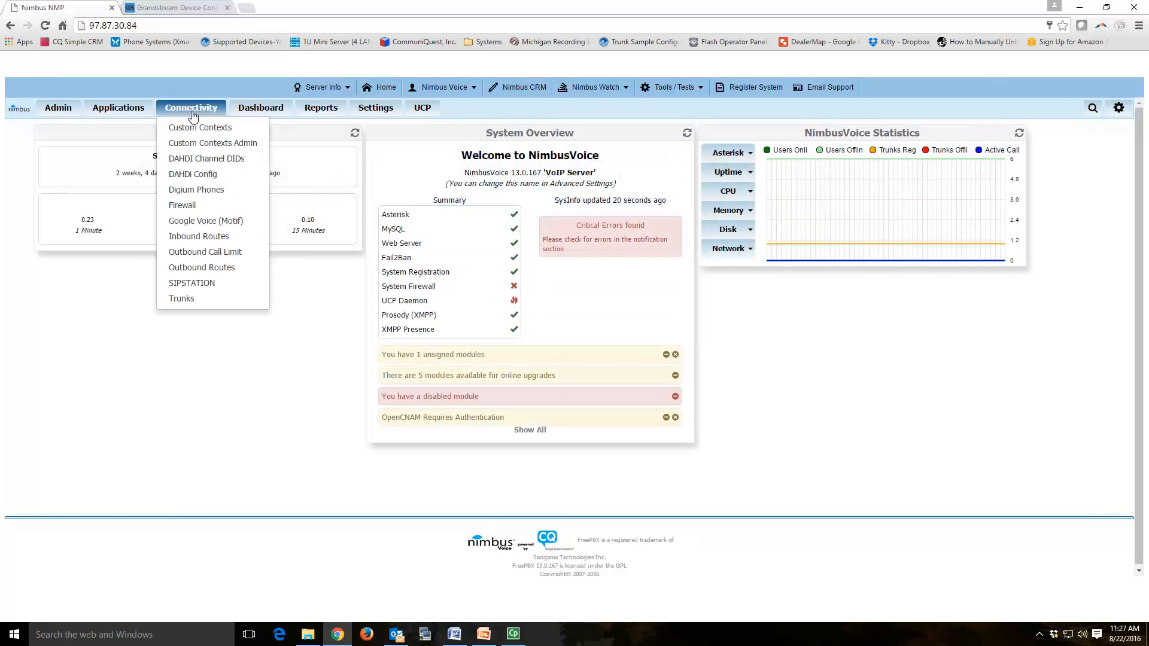
left_click(181, 299)
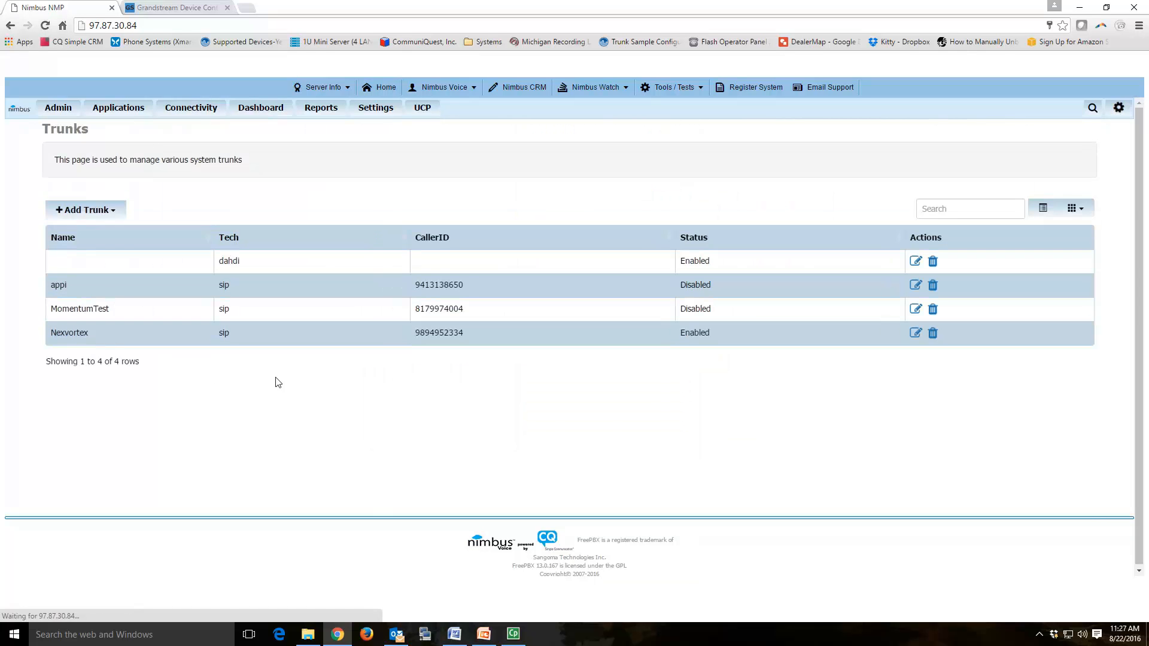
left_click(112, 214)
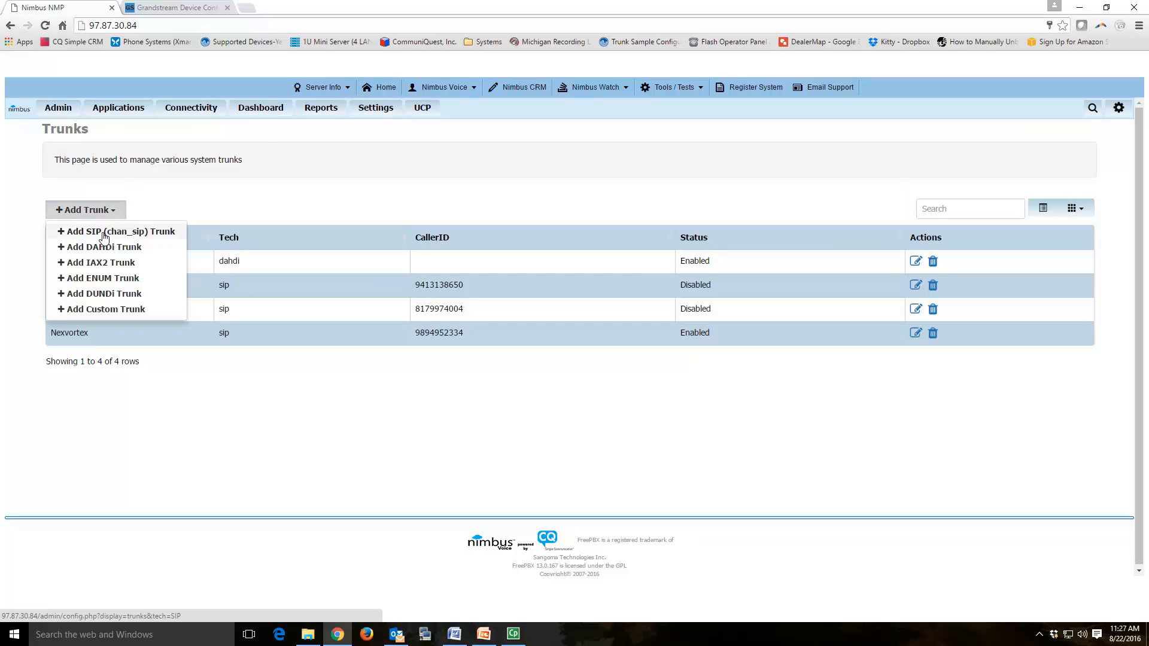
left_click(104, 236)
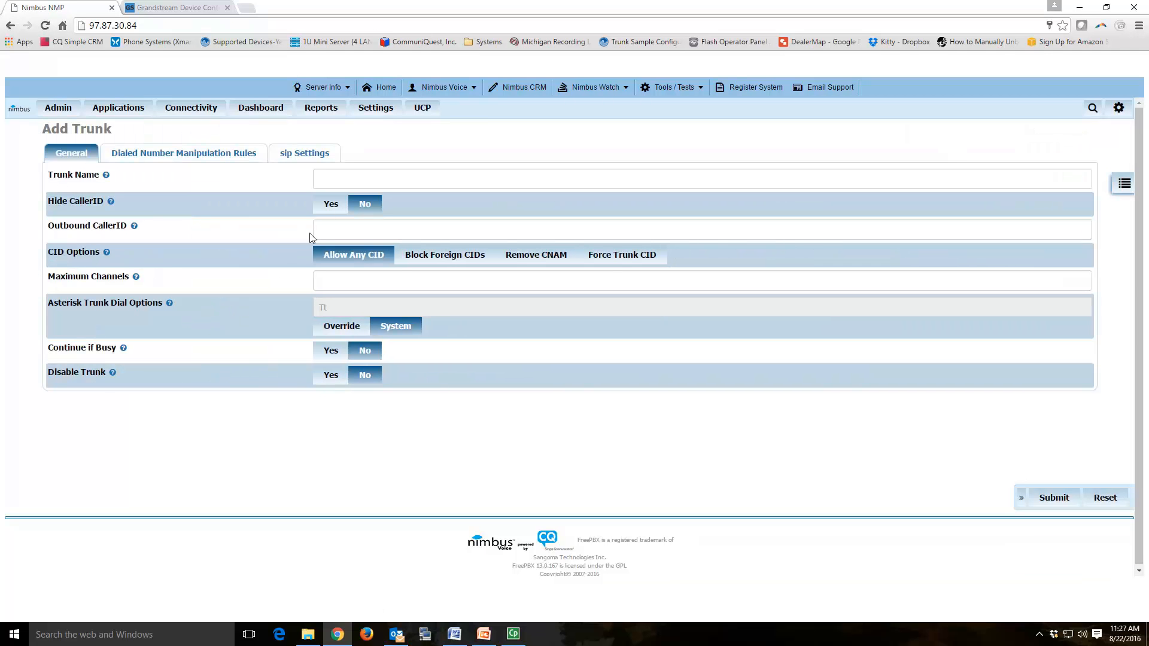
Step: Name the new trunk FXO and enter its outbound caller ID number
left_click(352, 174)
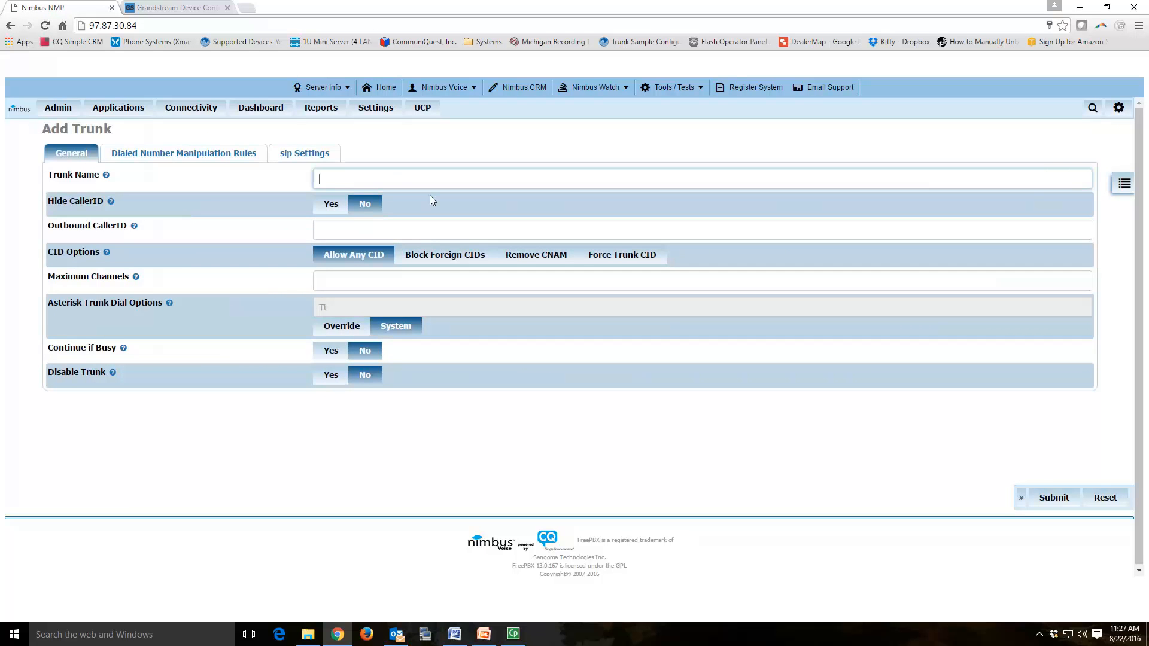
type("FXO")
left_click(418, 227)
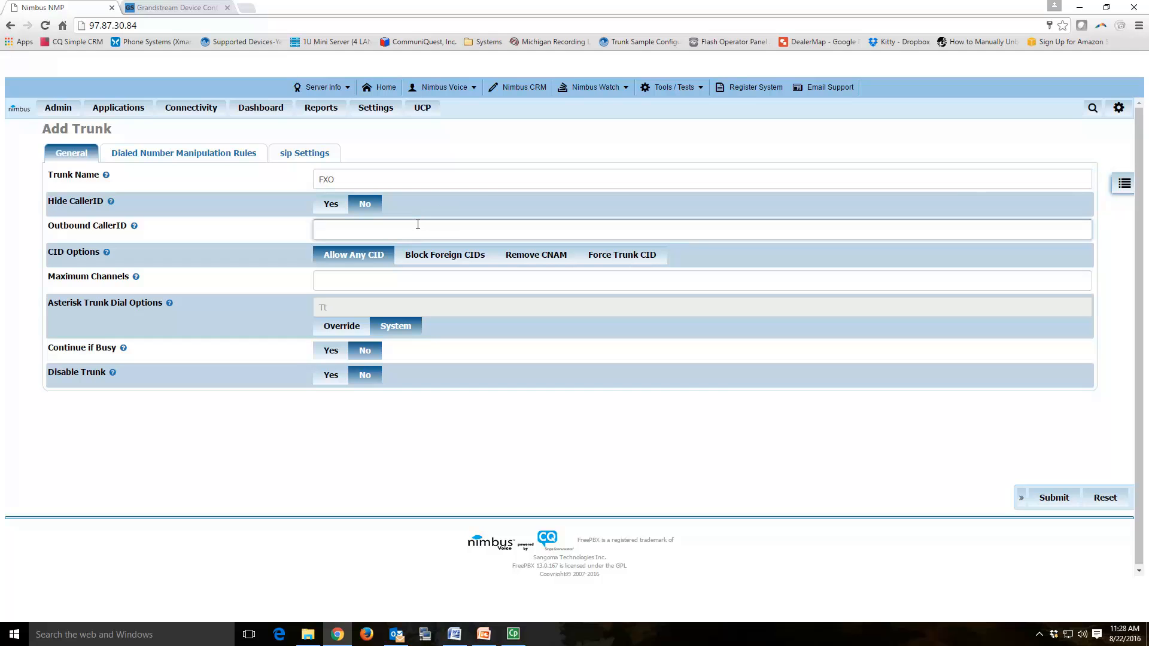
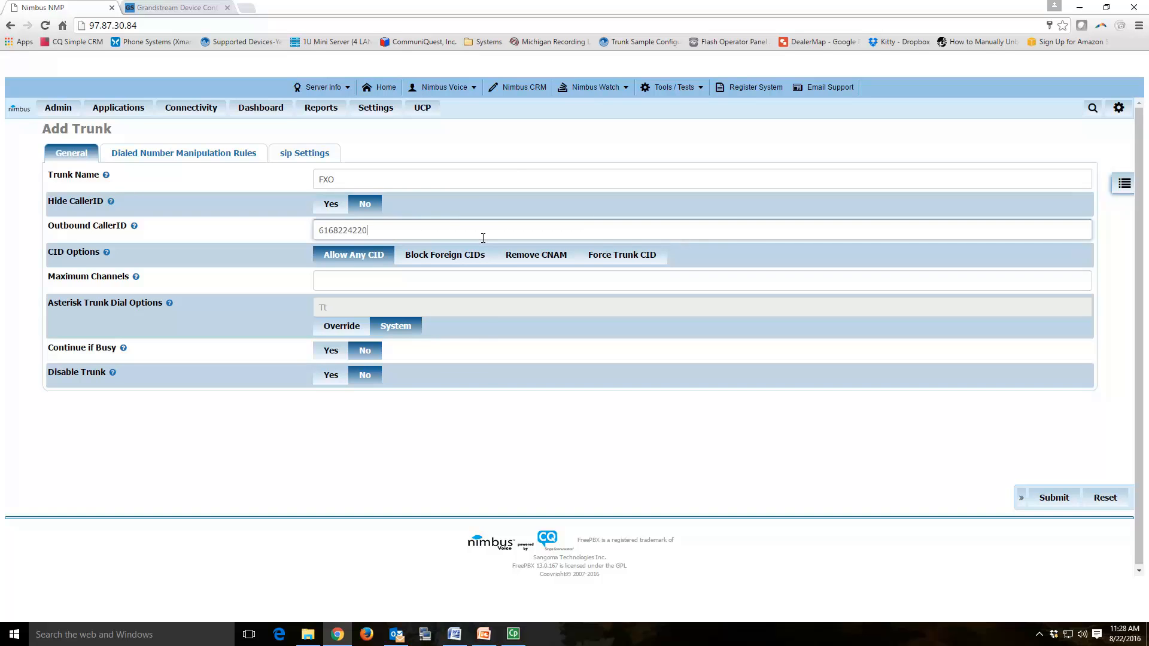
left_click(296, 157)
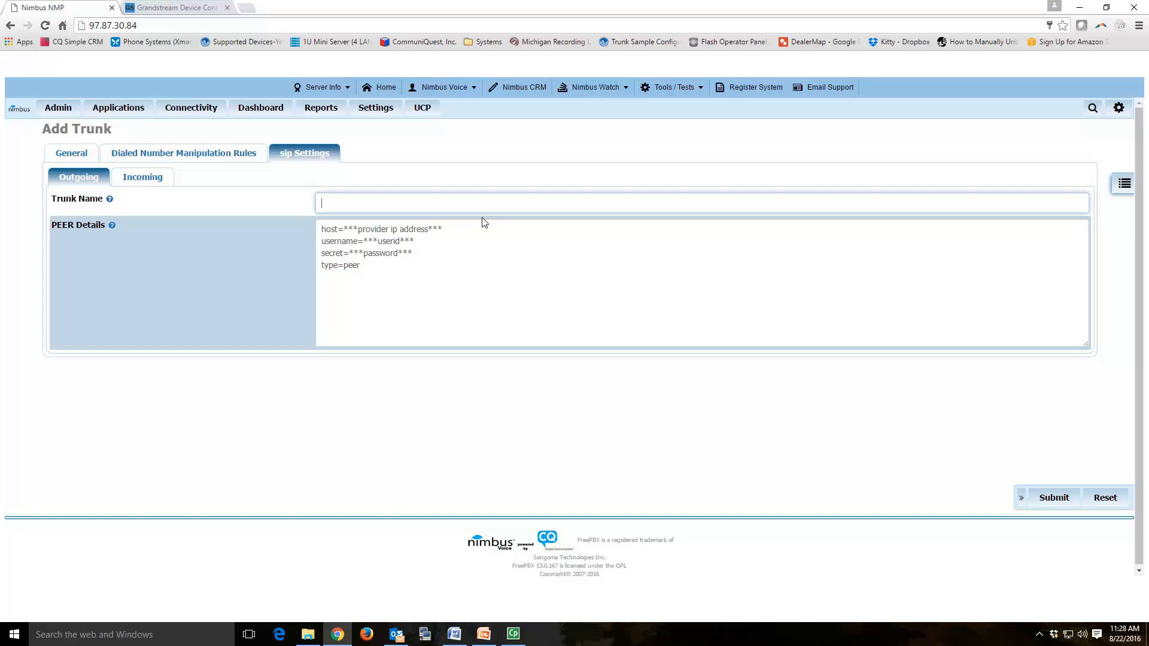
Step: Log back in to the gateway, dismiss the save-password prompt, and open SIP User Accounts
left_click(188, 9)
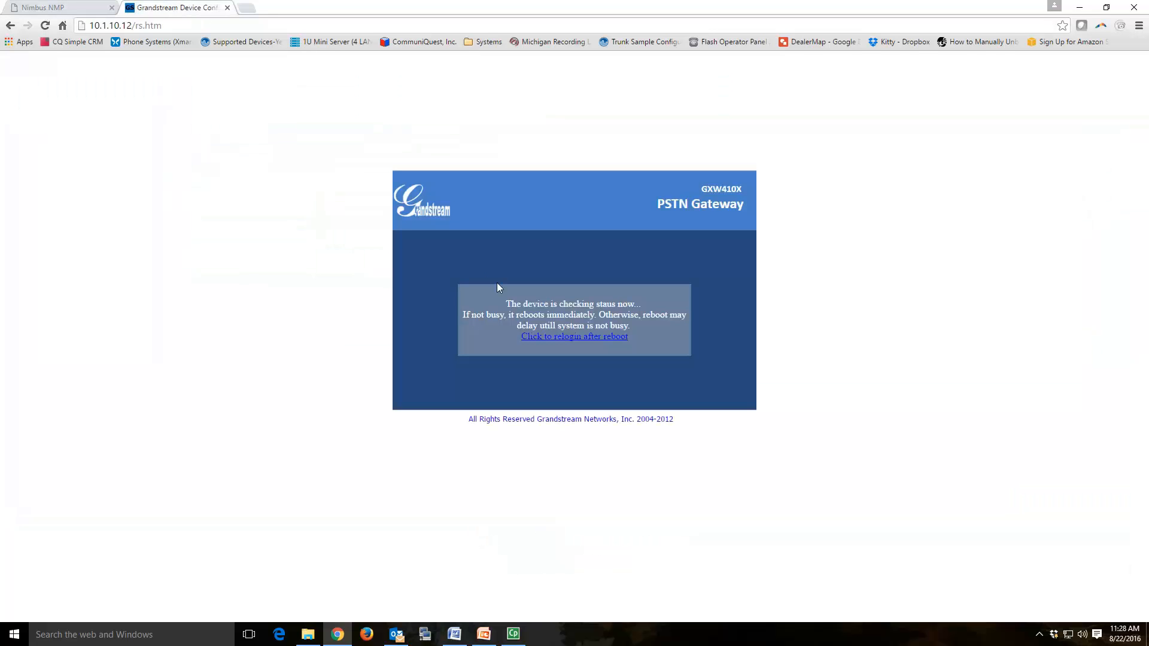
left_click(550, 336)
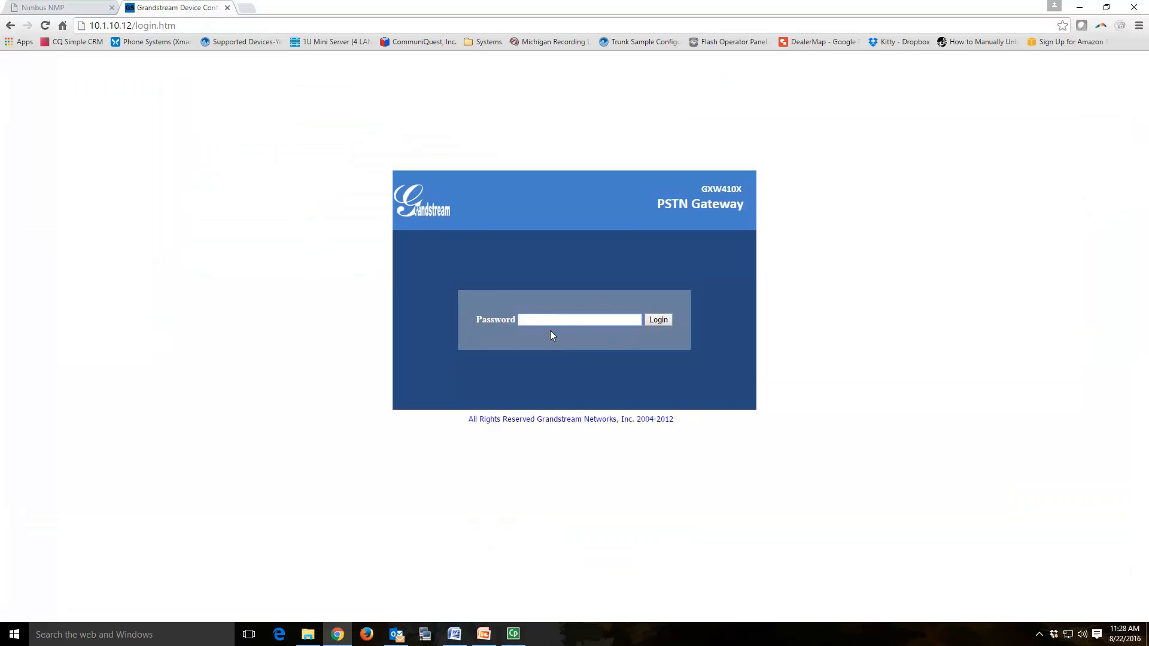
key("Return")
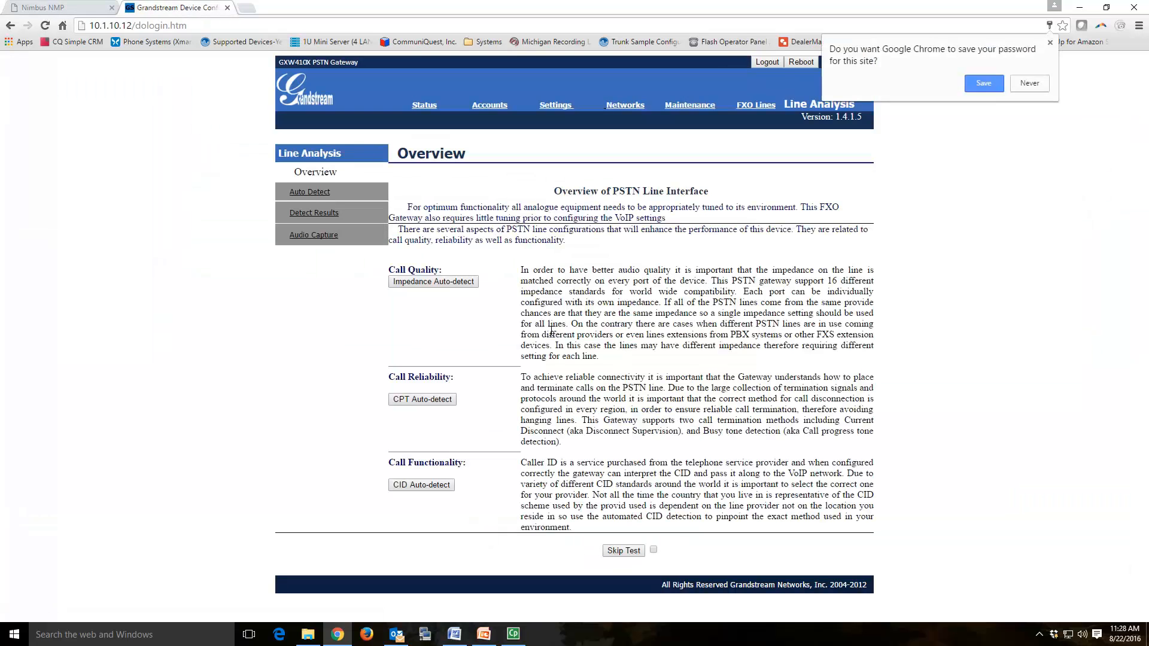
left_click(1050, 42)
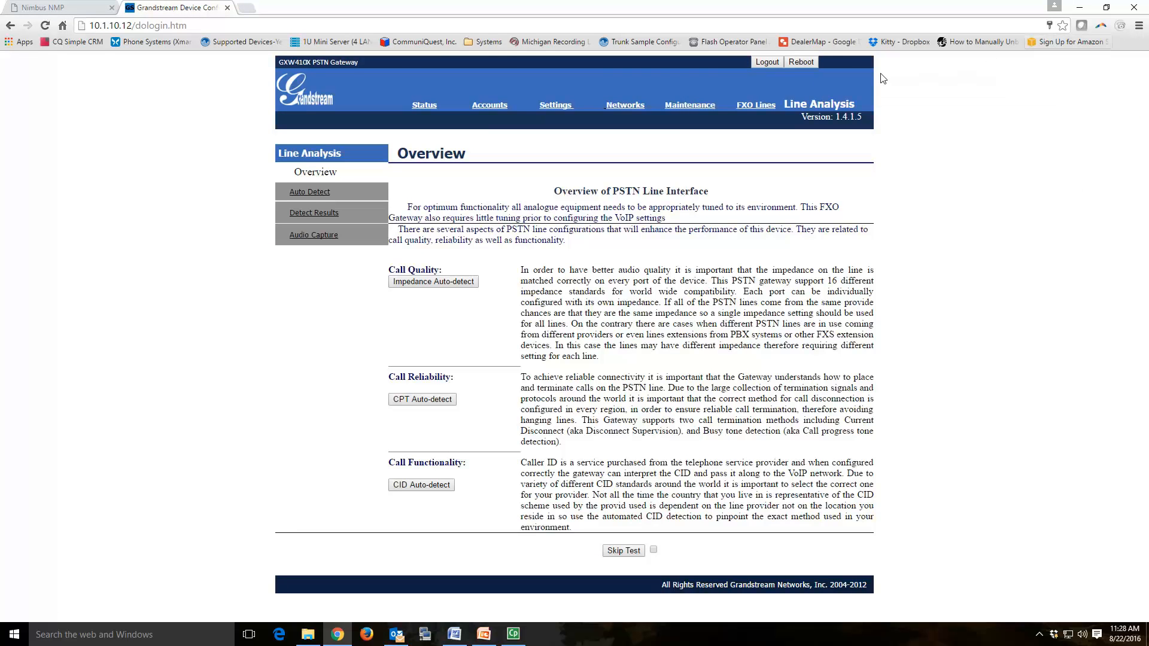
left_click(489, 106)
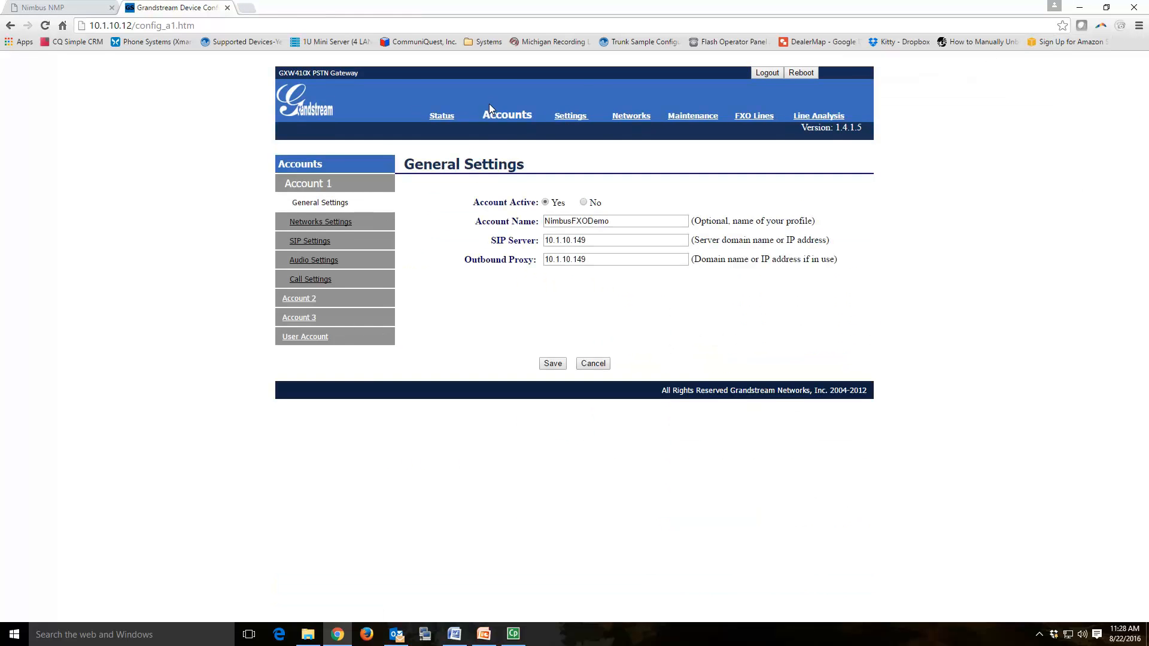
left_click(316, 336)
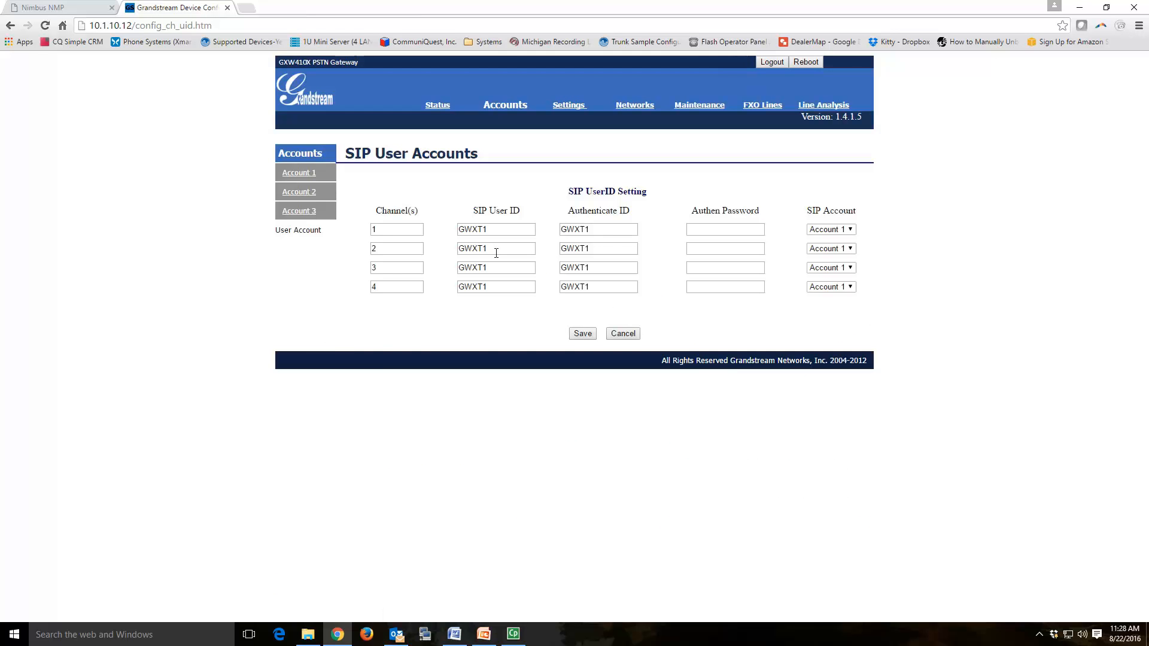
Step: Copy channel 1's SIP user ID GWXT1 into the Nimbus trunk name
left_click_drag(506, 232, 444, 231)
key("ctrl+c")
left_click(86, 7)
key("ctrl+v")
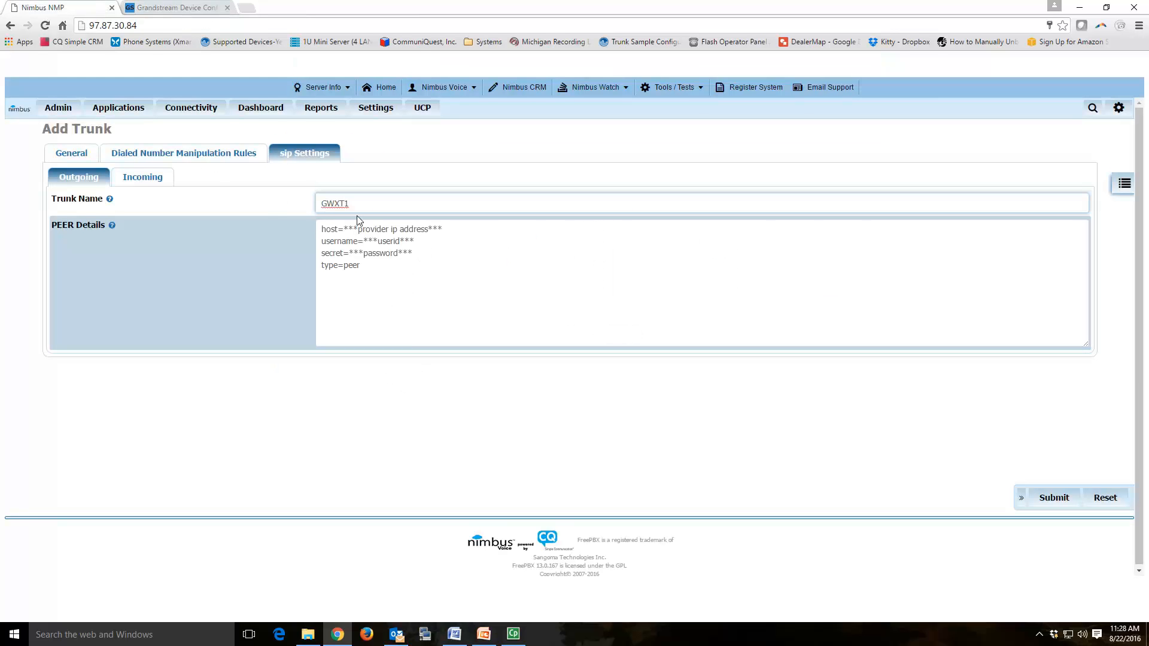
left_click(168, 8)
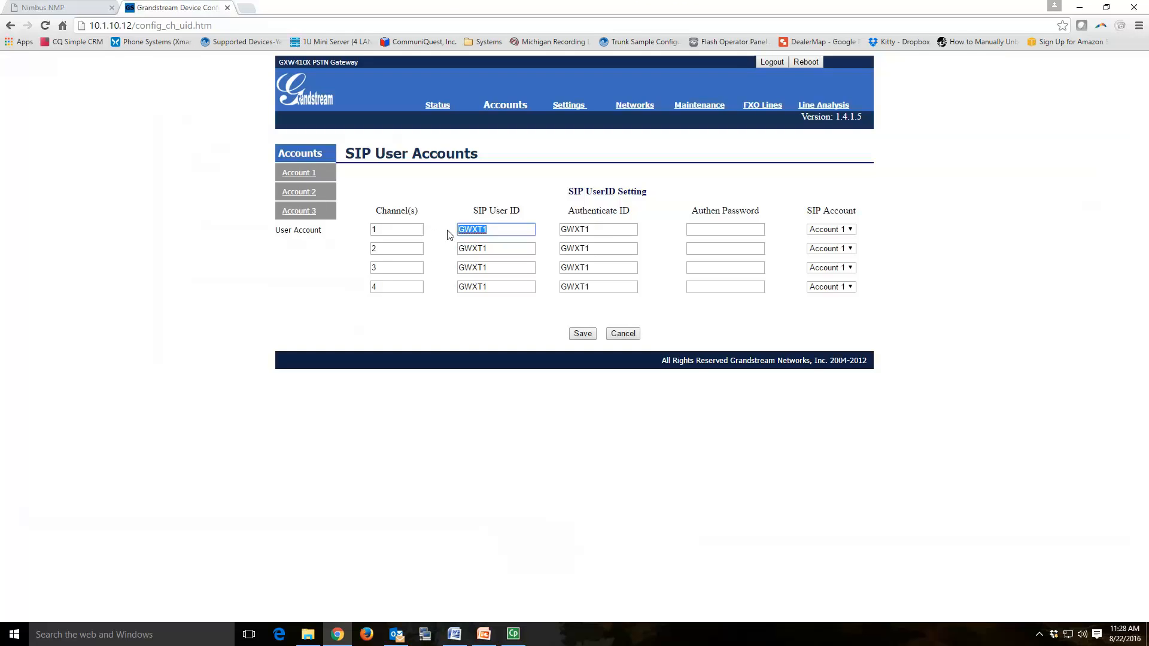
Step: Replace the template PEER Details with type=friend, qualify=yes and an empty secret= line
left_click(69, 7)
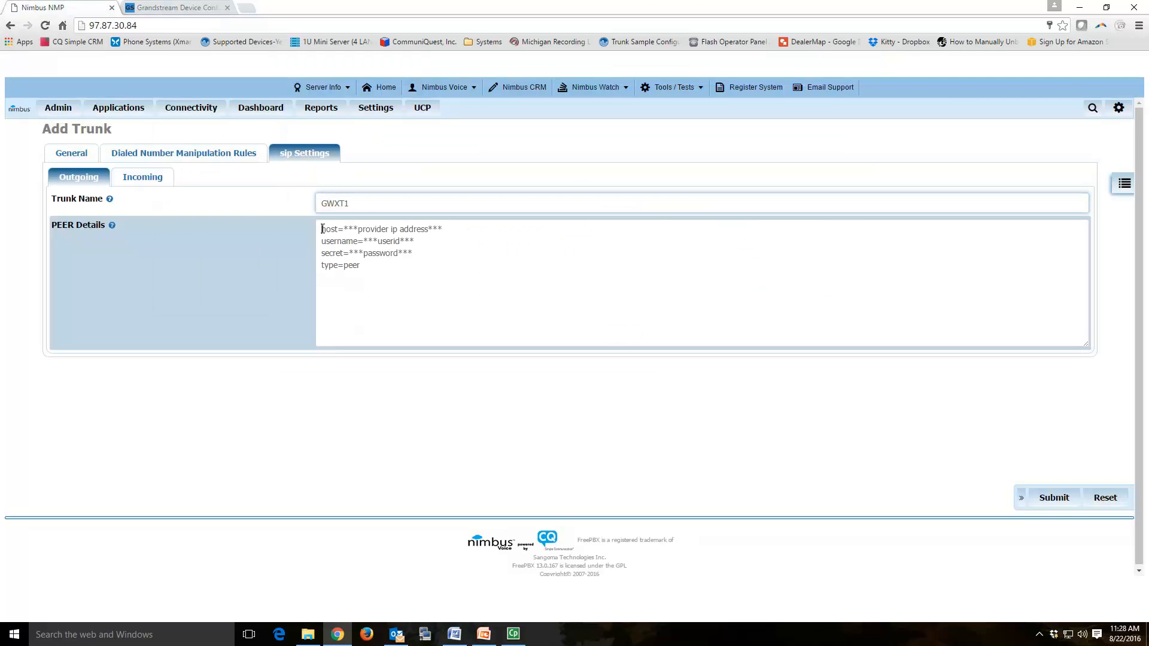
left_click_drag(322, 227, 370, 282)
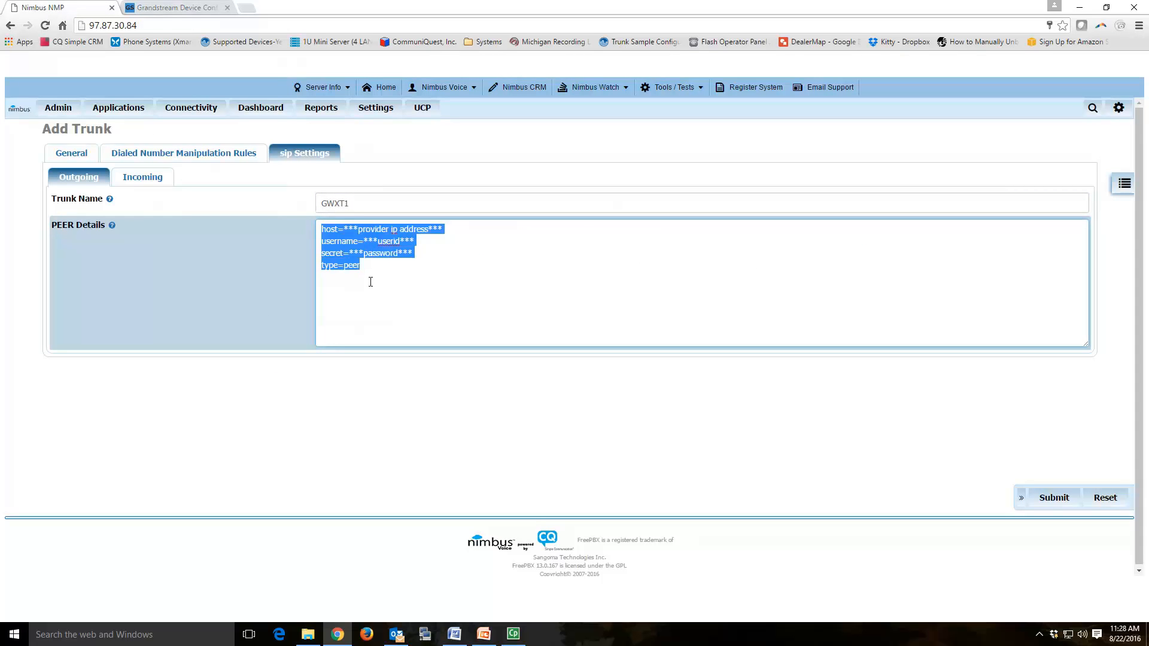
type("tyep")
key("BackSpace")
key("BackSpace")
type("pe=friend ")
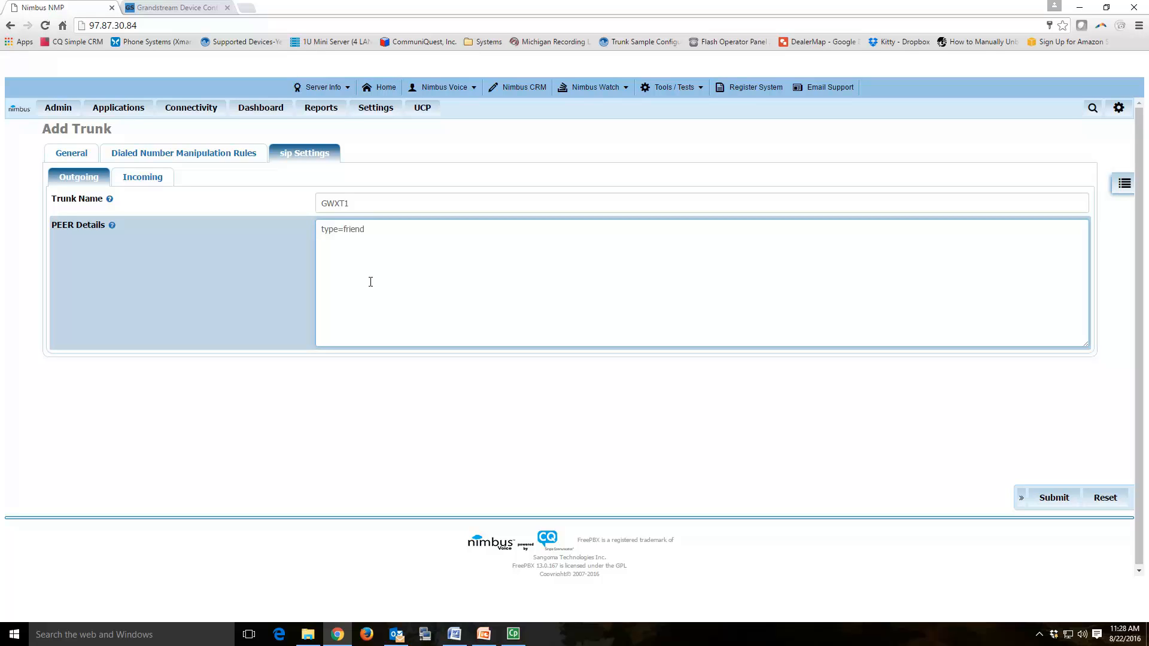
type("qualify")
type("=yes ")
type("secret=")
left_click(203, 8)
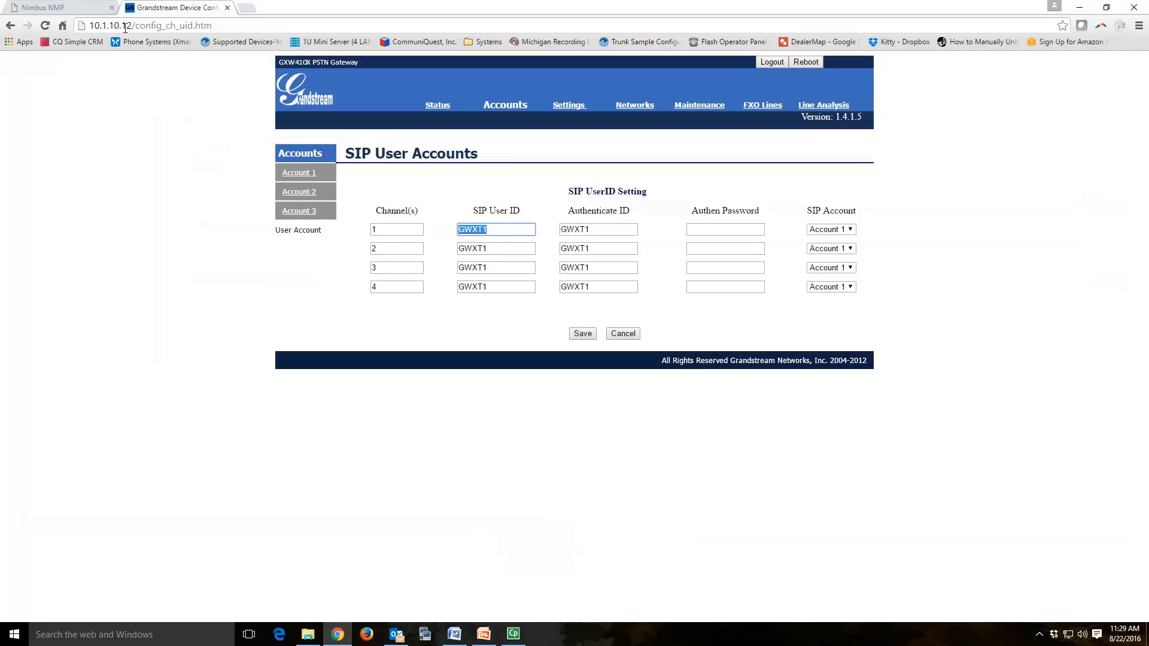
Step: Fill in the trunk secret, then add host=10.1.10.12 and context=from-trunk to PEER Details
left_click(87, 8)
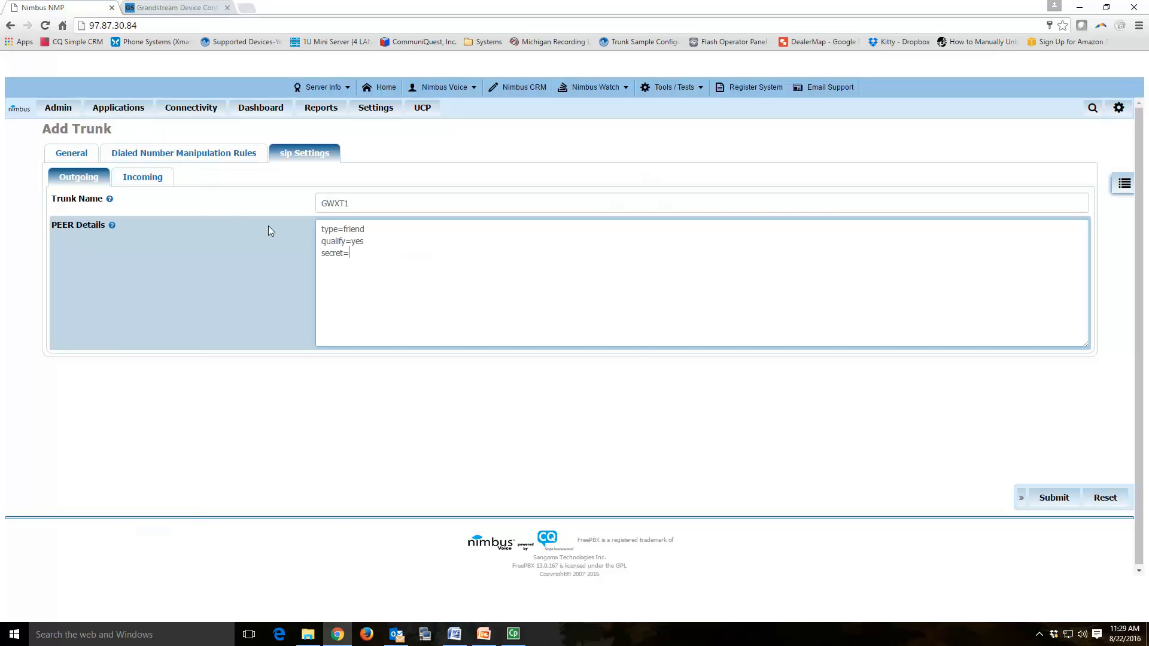
key("Return")
key("Return")
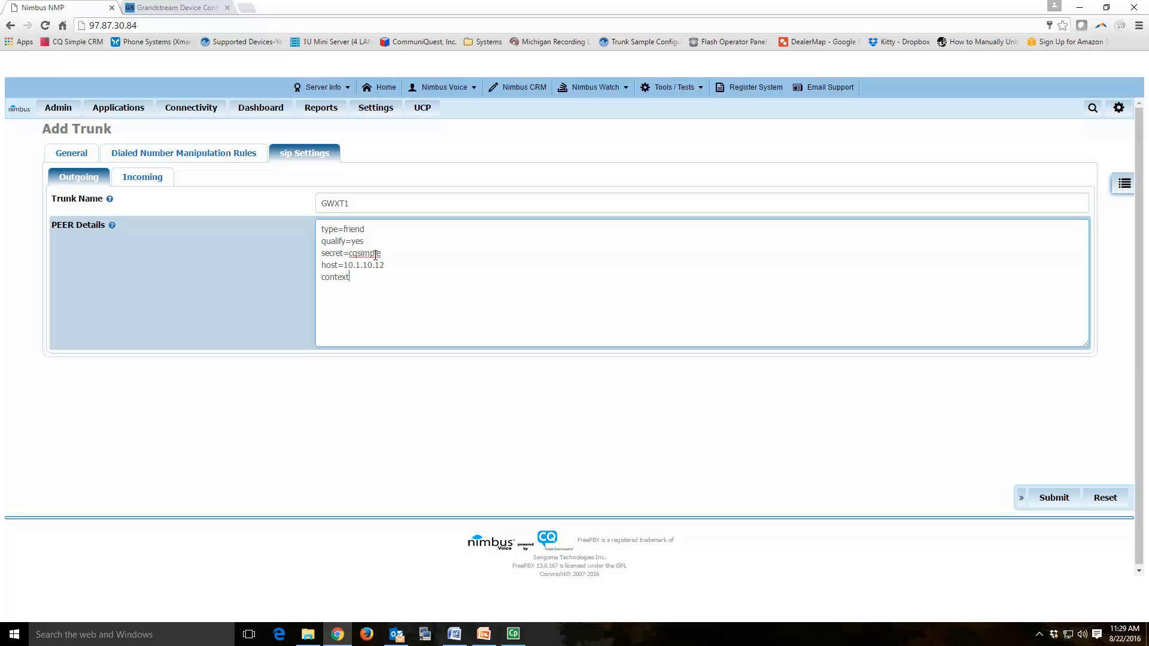
Step: Add insecure=port, dtmfmode=rfc2833 and canreinvite=no, then submit the GWXT1 trunk
type("insecure=")
type("port ")
type("dtmf")
type("mode")
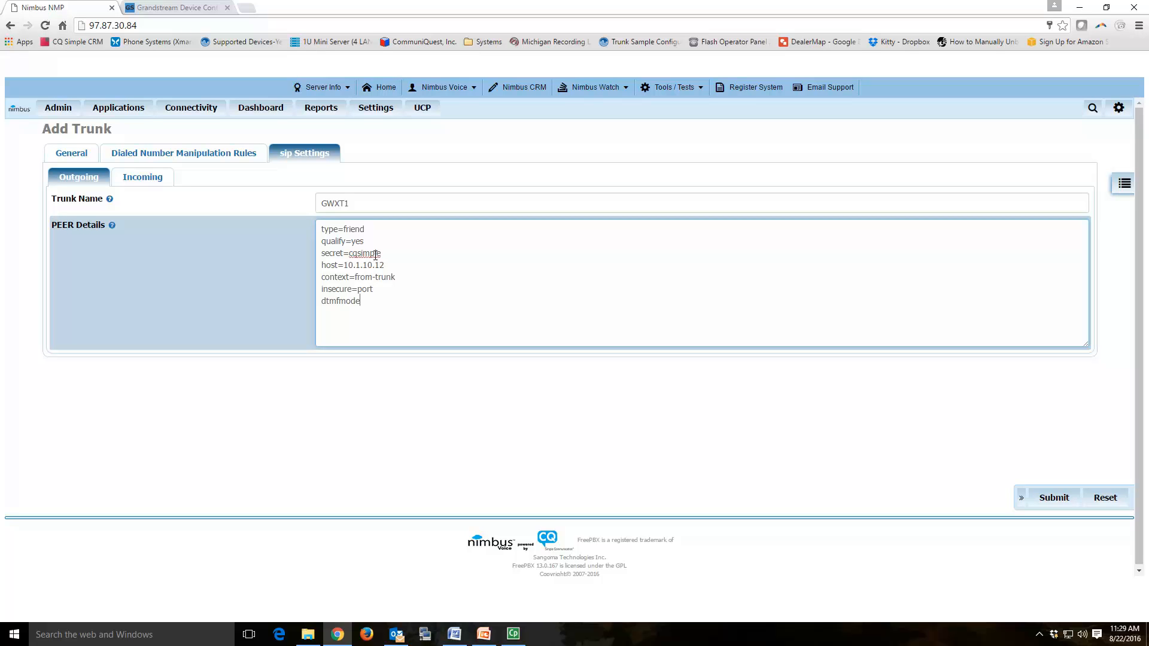
type("=rfc2833")
key("Return")
type("canreinvite=no")
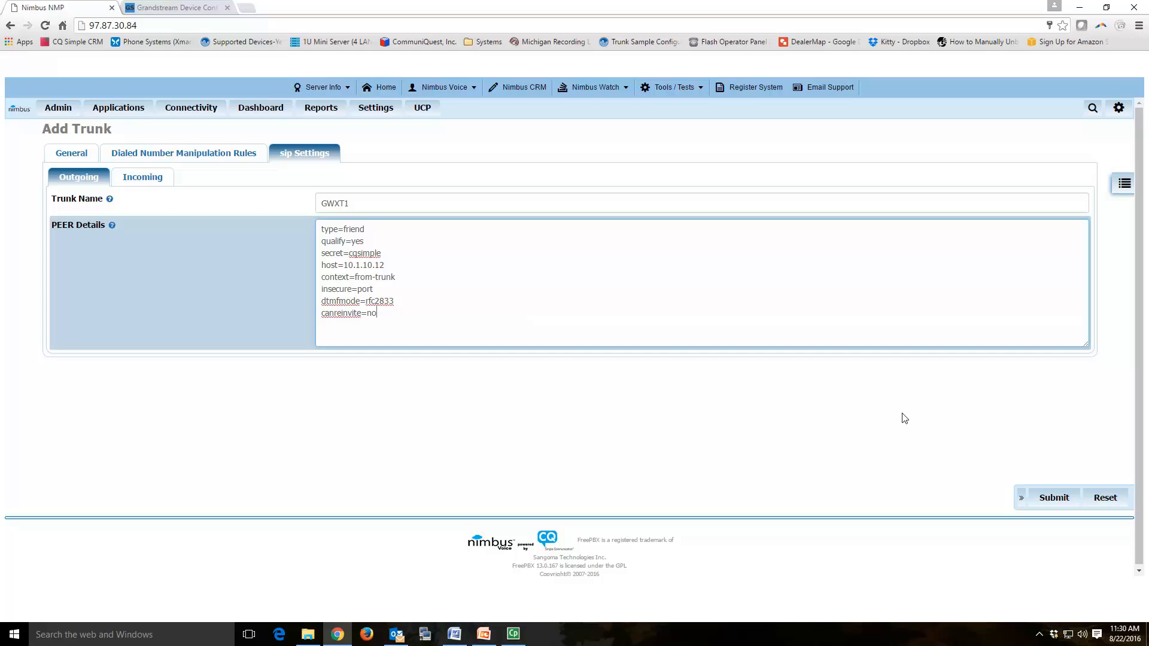
left_click(1055, 498)
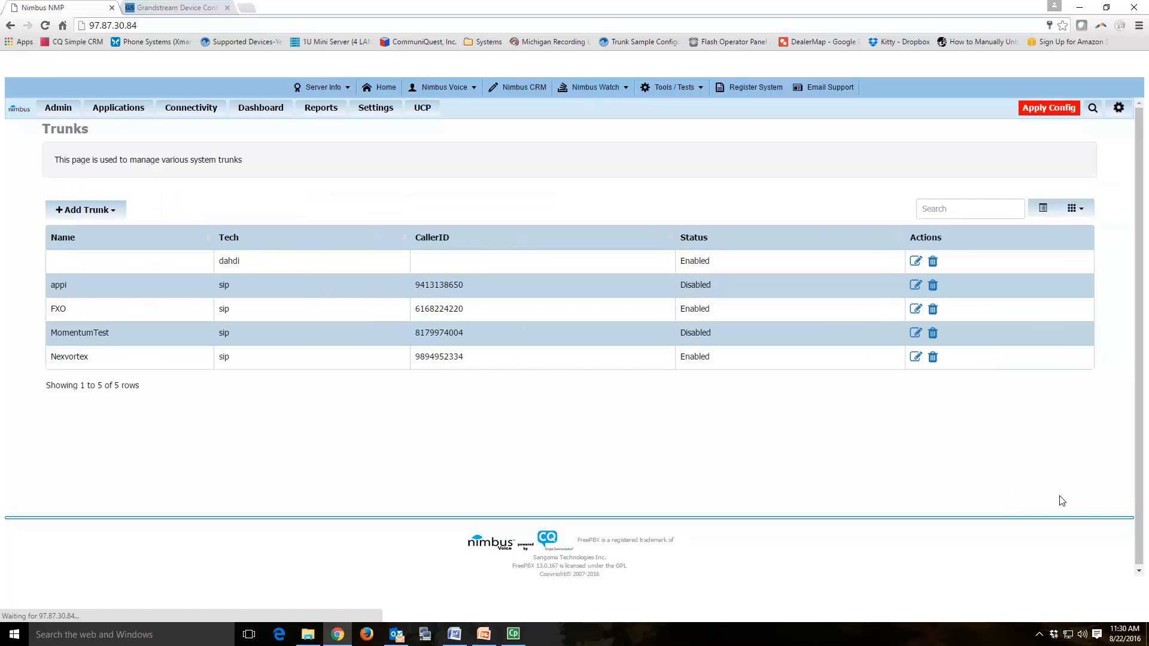
Step: Apply the pending Nimbus configuration so the new FXO trunk goes live
left_click(1066, 113)
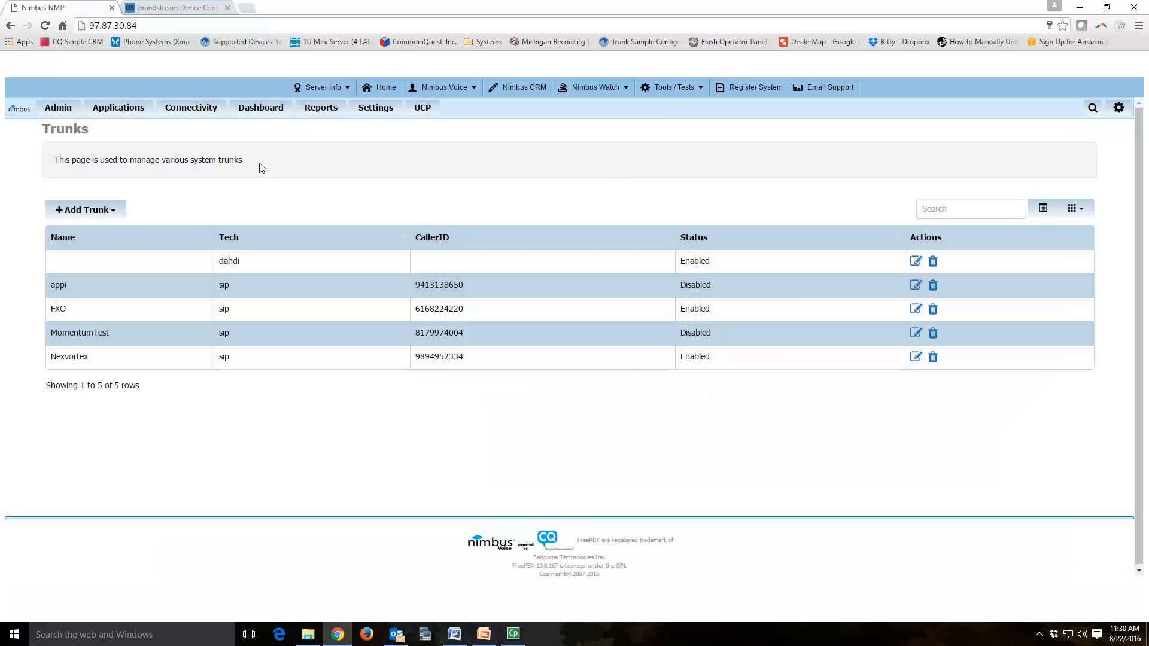
Step: Review the gateway's FXO Lines dialing options
left_click(201, 7)
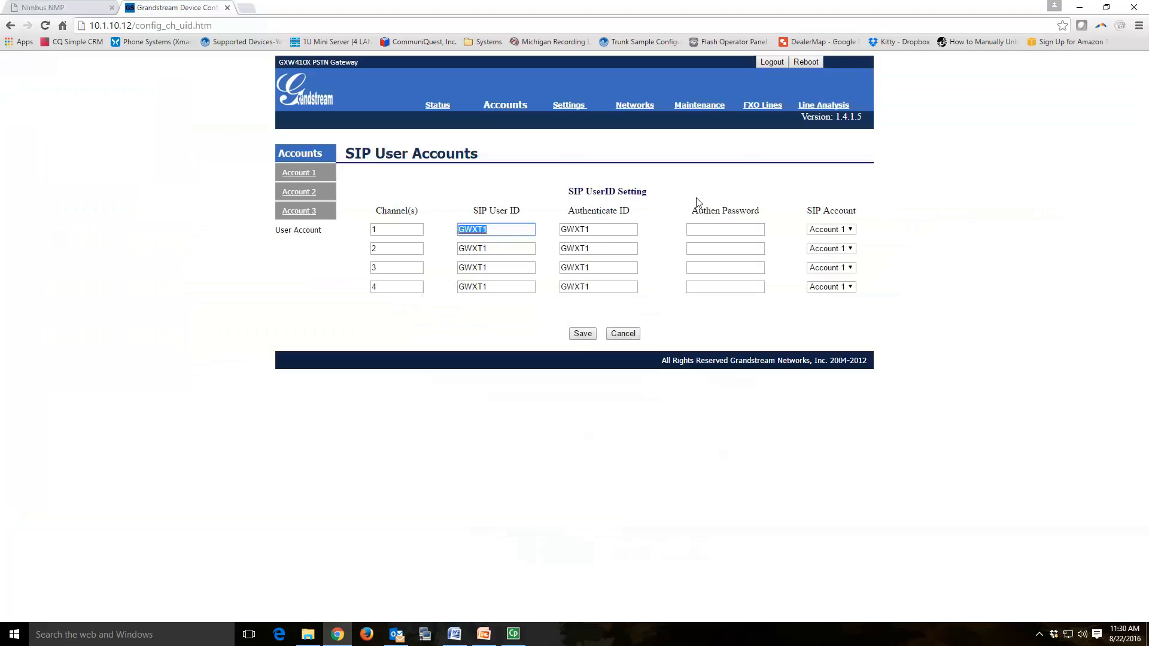
left_click(761, 106)
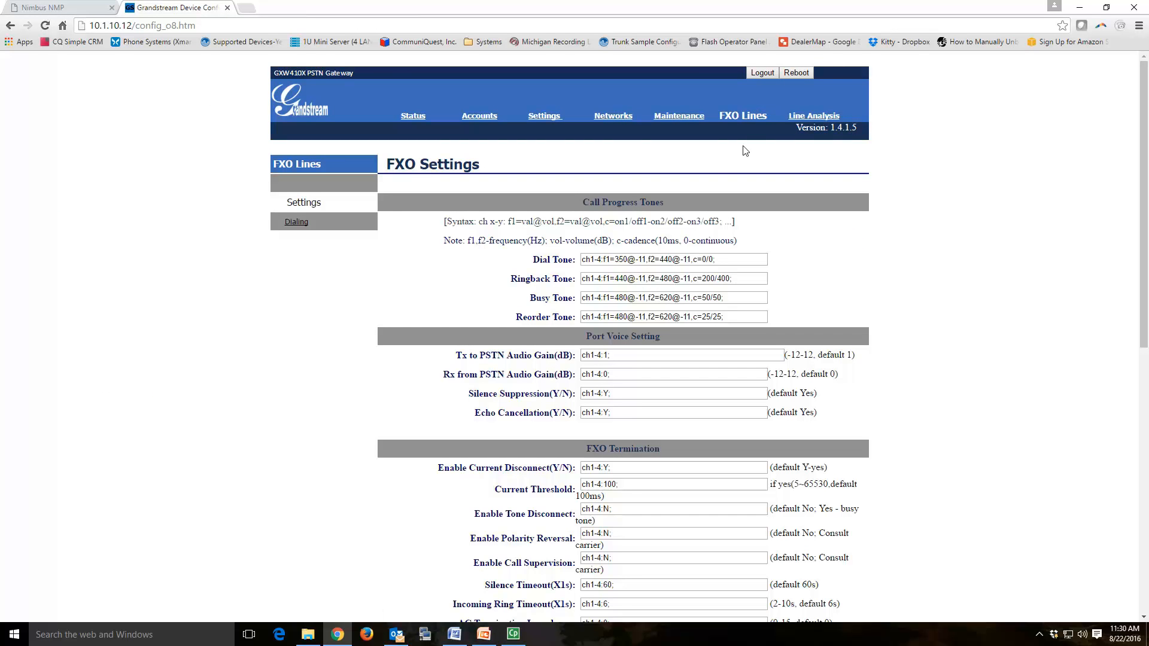
left_click(299, 223)
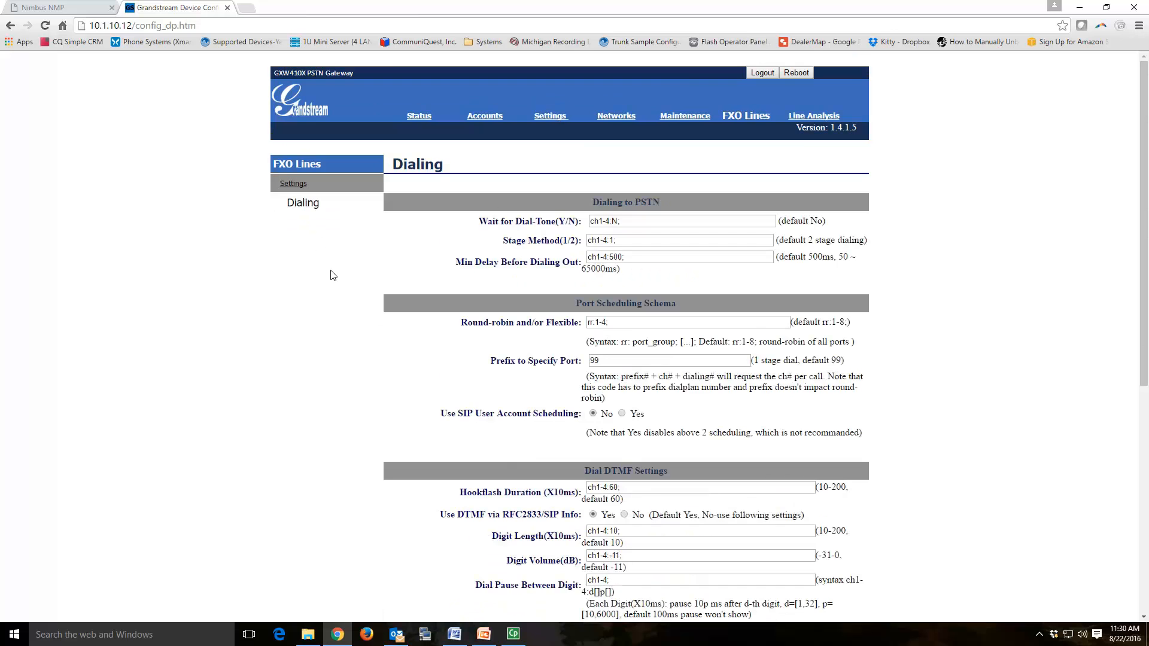
scroll(345, 295, "down", 1)
scroll(346, 295, "down", 5)
scroll(344, 295, "up", 5)
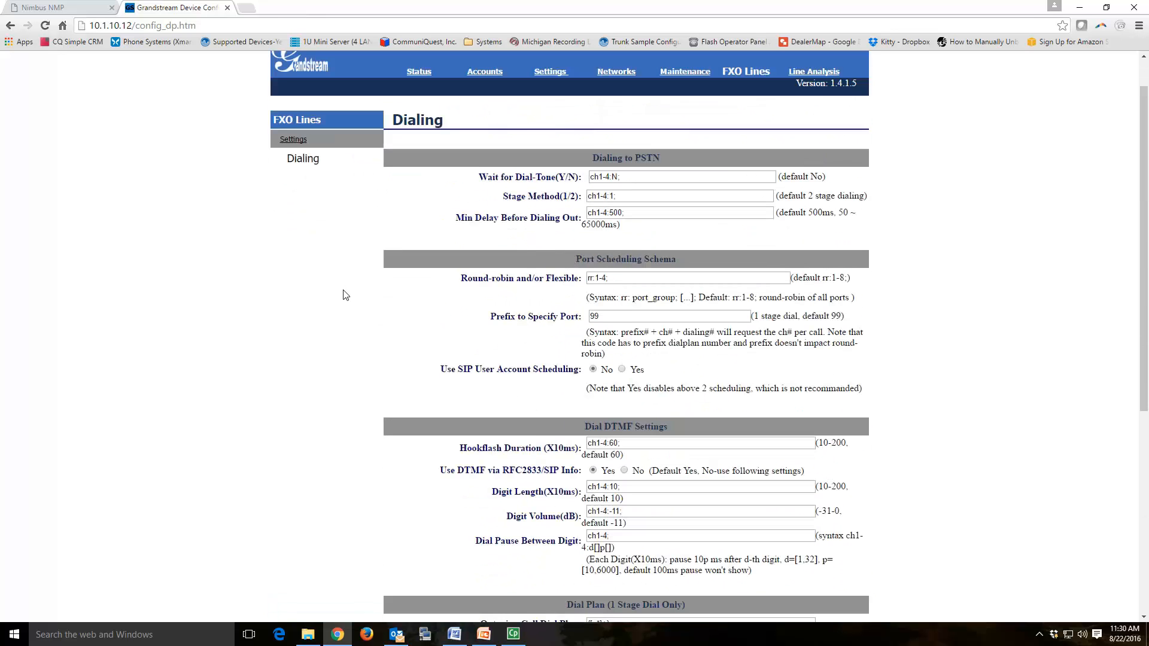
left_click(550, 77)
left_click(333, 222)
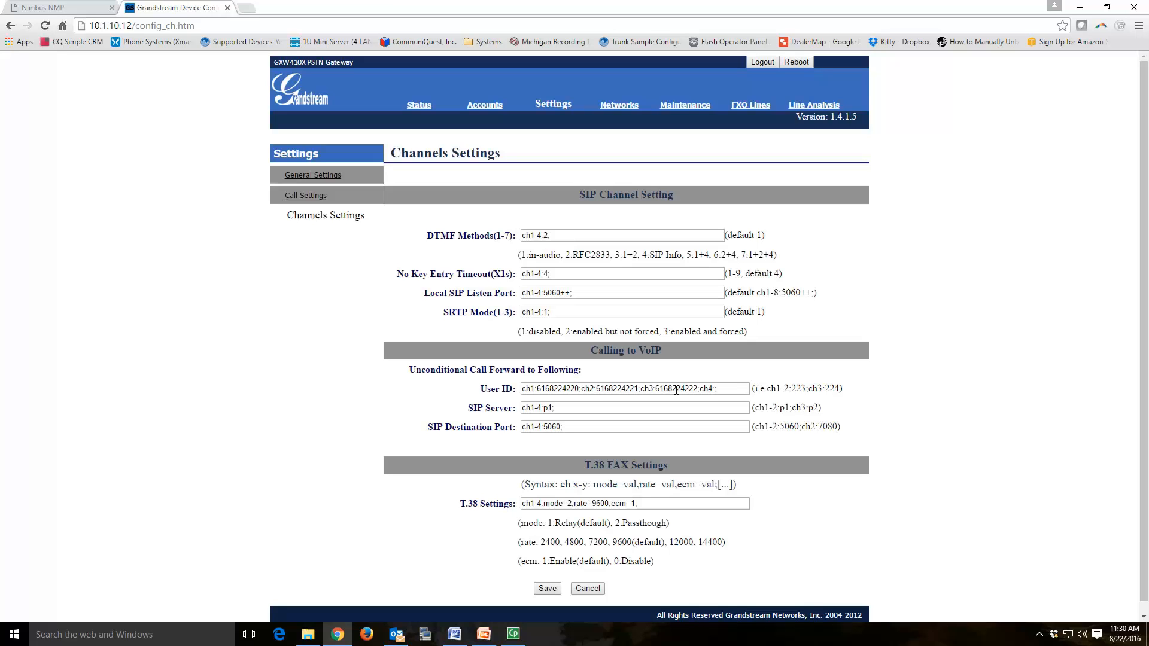
left_click(714, 390)
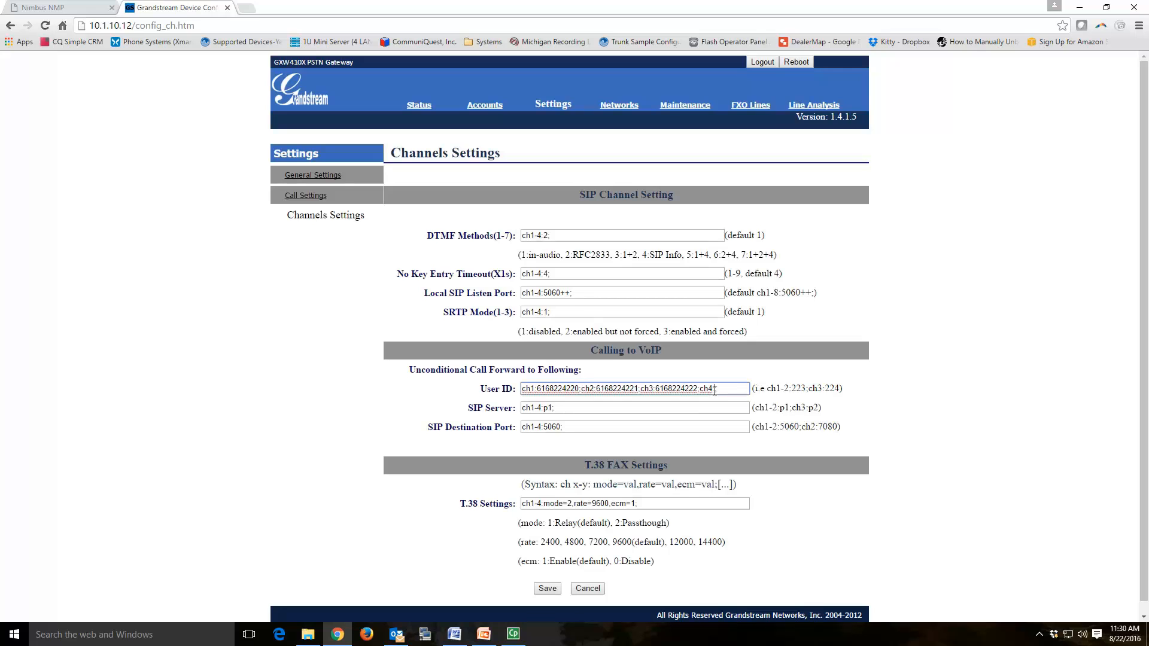
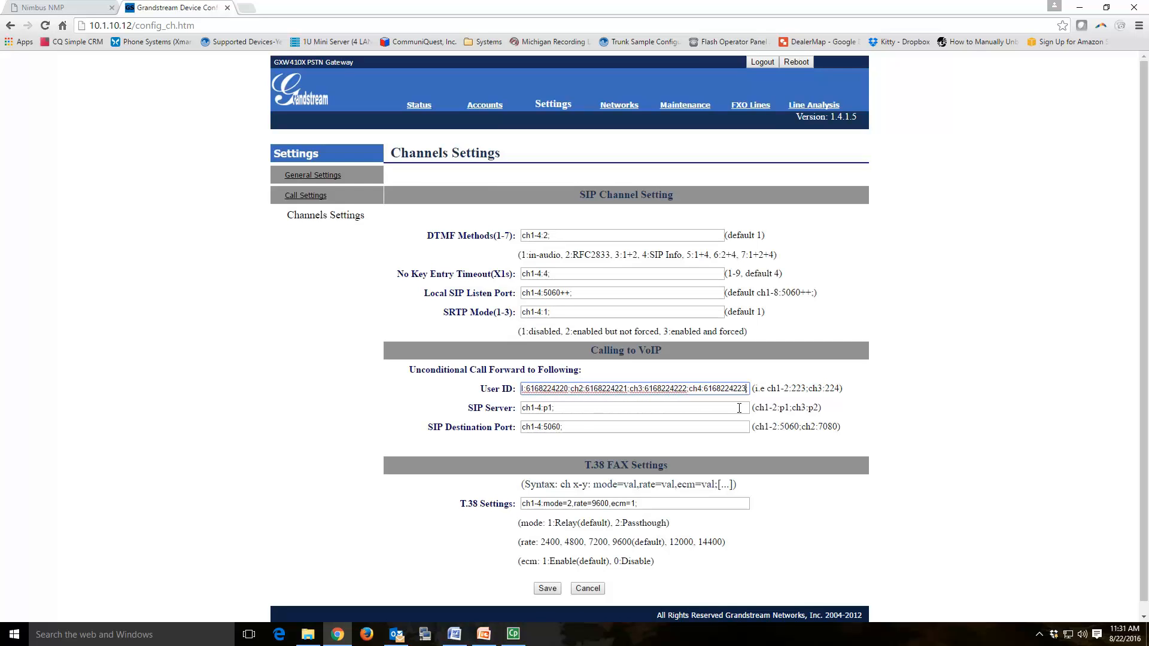
left_click(547, 589)
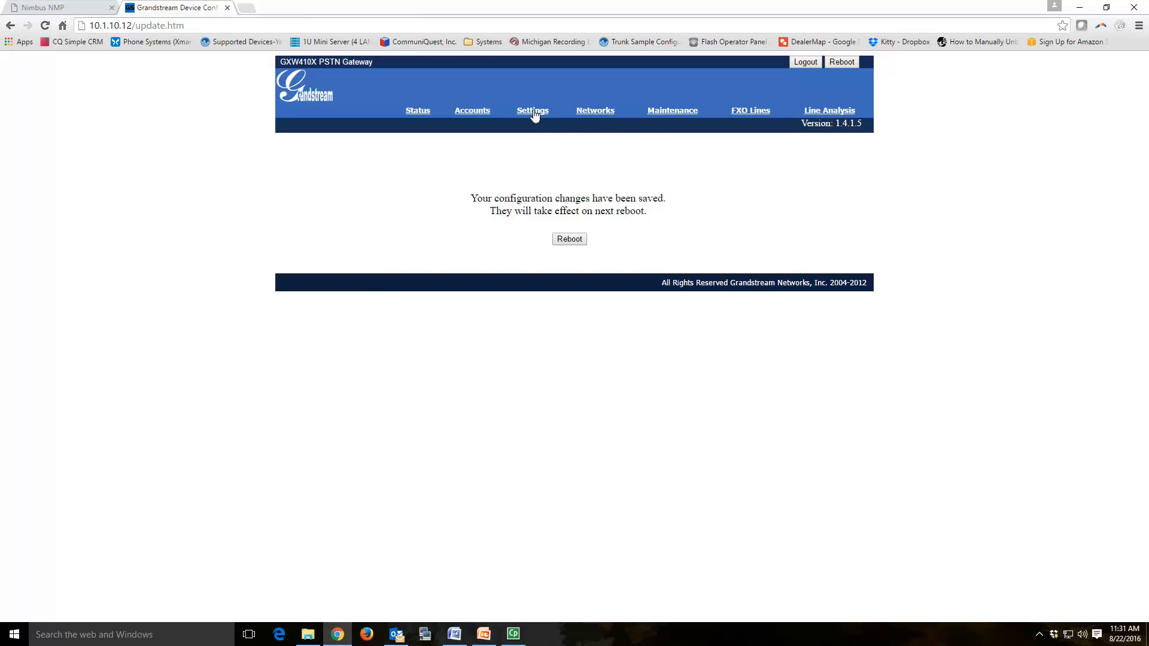
Step: Reopen Channels Settings and copy channel 1's forwarding number for use in Nimbus
left_click(535, 114)
left_click(317, 223)
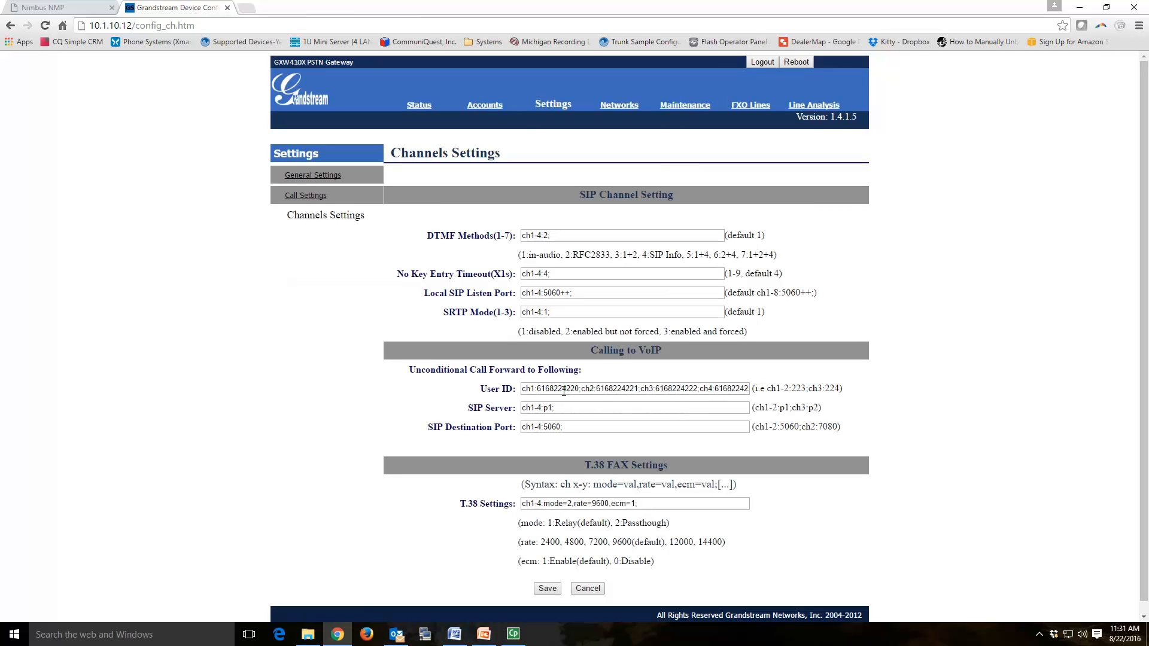
left_click_drag(537, 389, 579, 388)
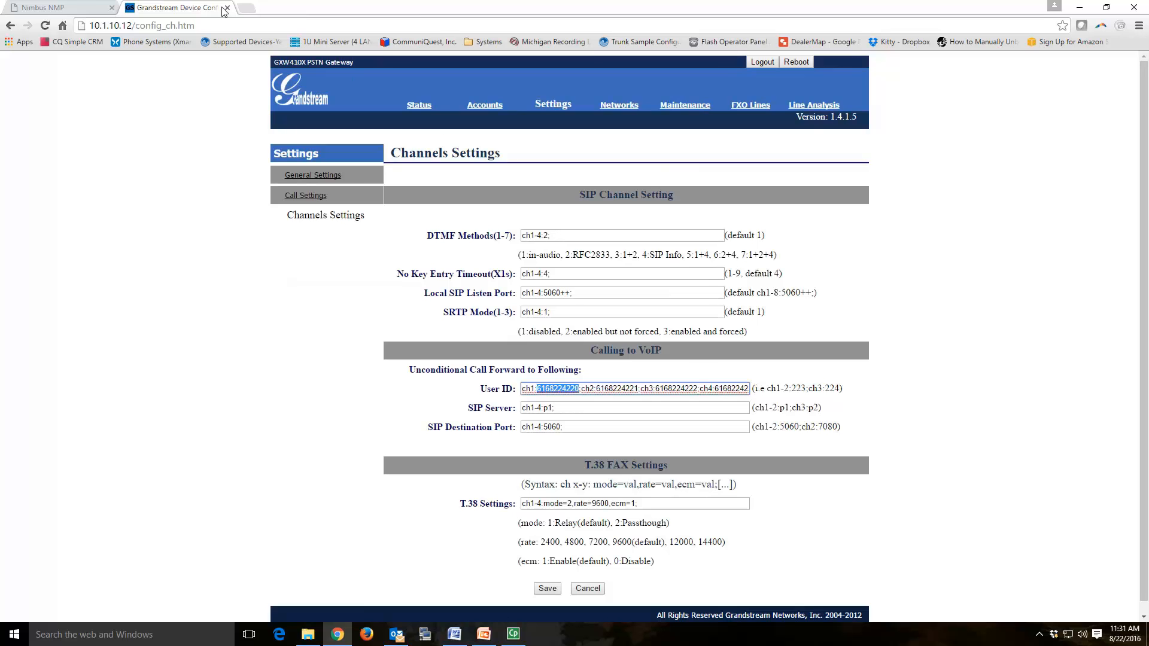
left_click(69, 5)
mouse_move(189, 114)
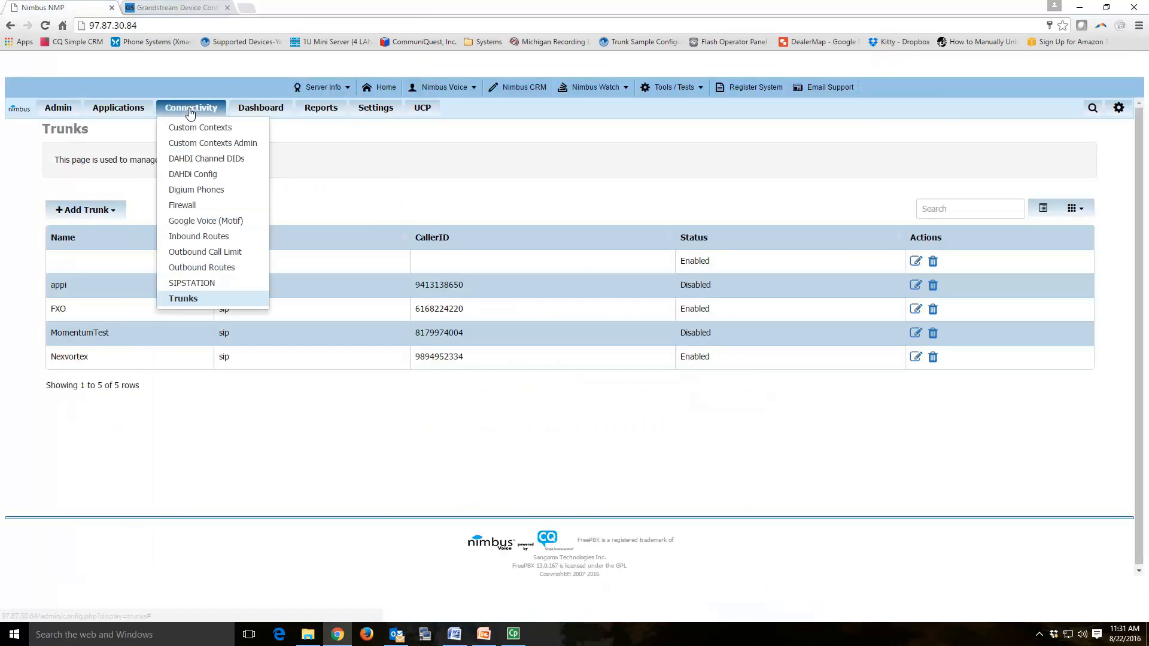
left_click(193, 240)
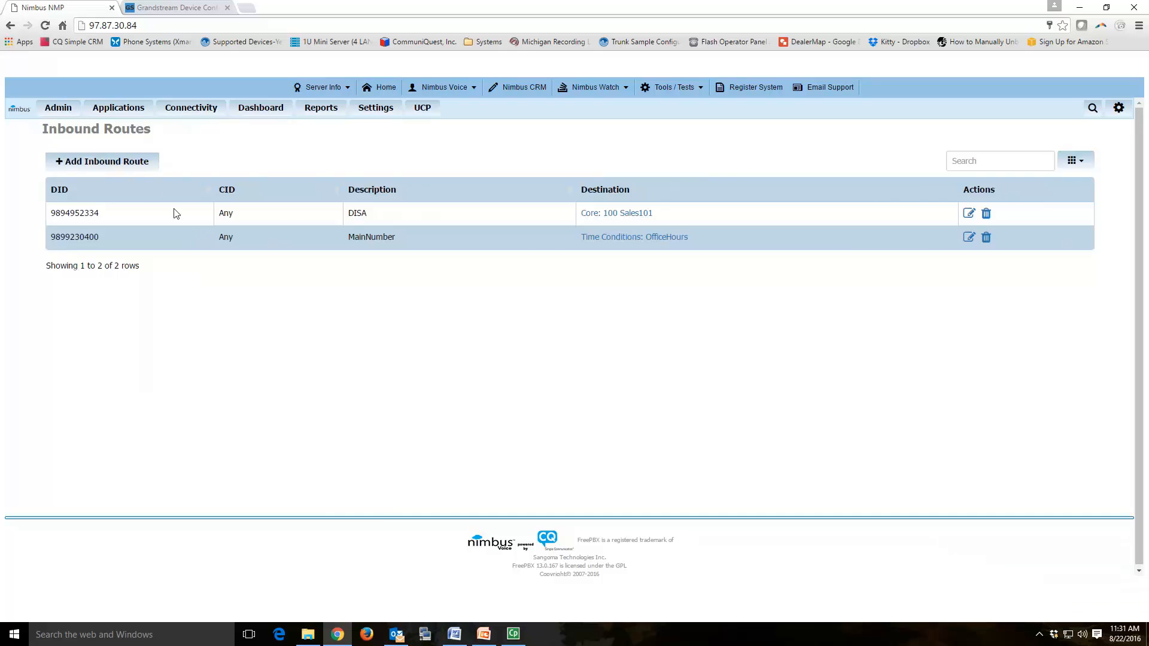
left_click(142, 162)
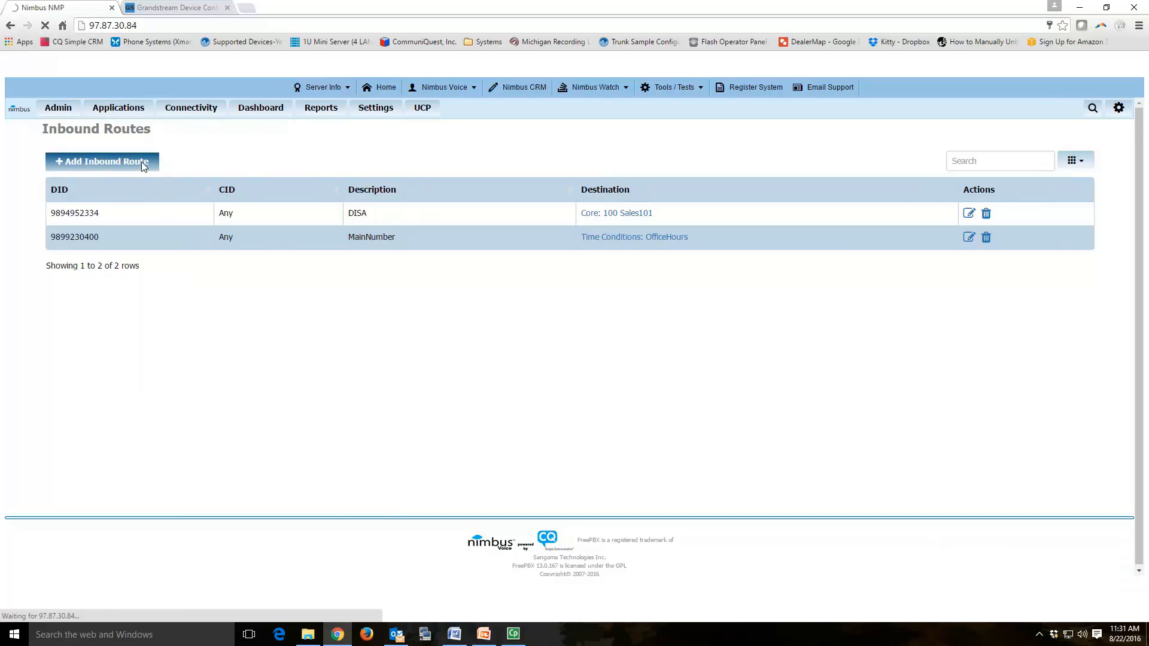
left_click(353, 224)
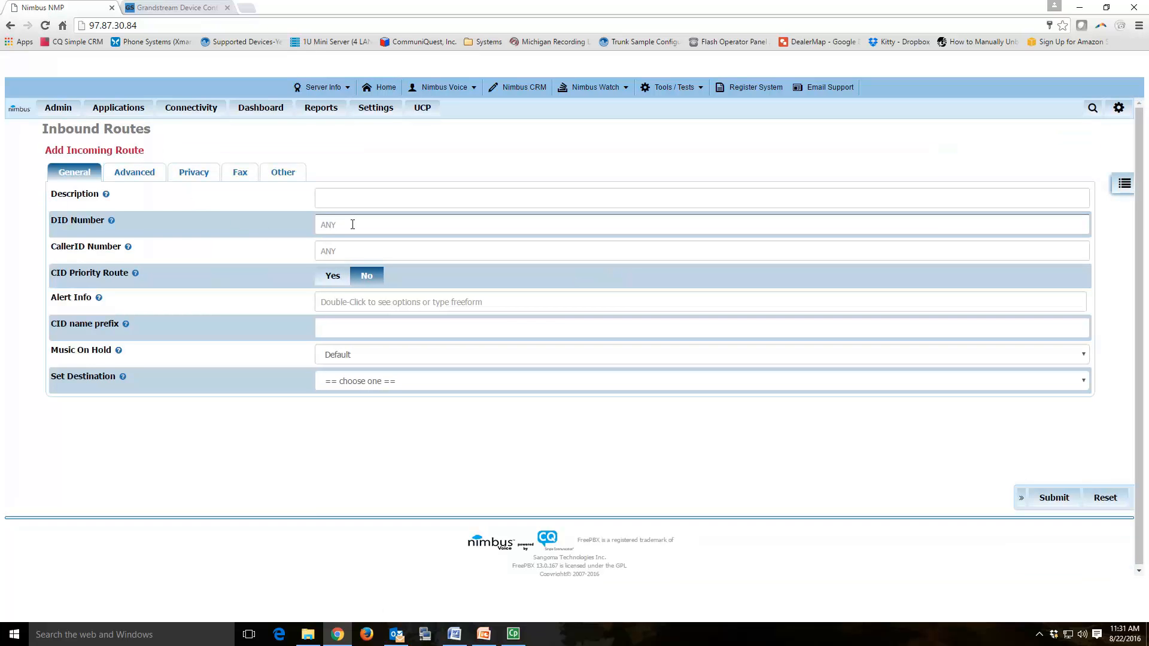
left_click(369, 226)
left_click(394, 243)
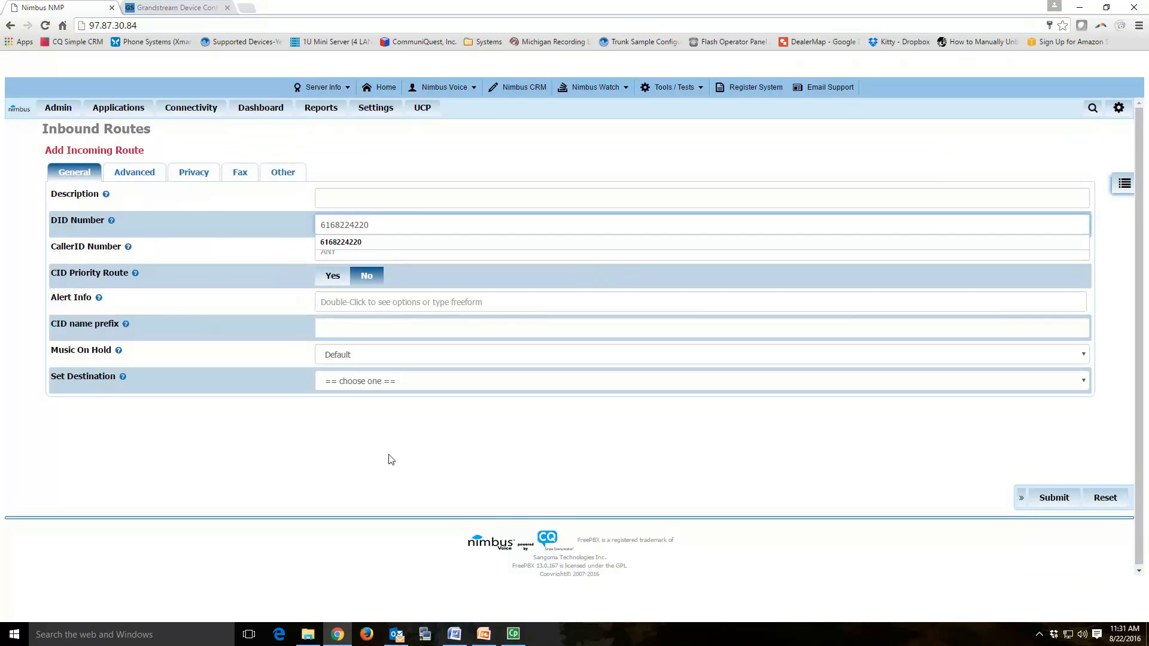
left_click(331, 197)
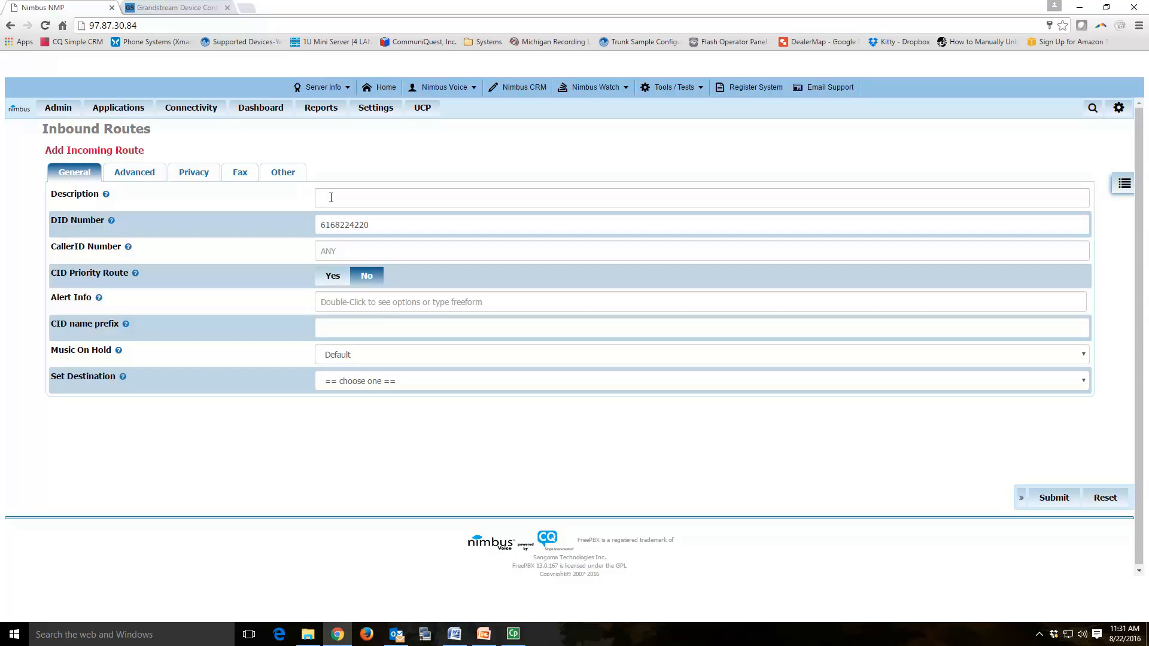
left_click(373, 217)
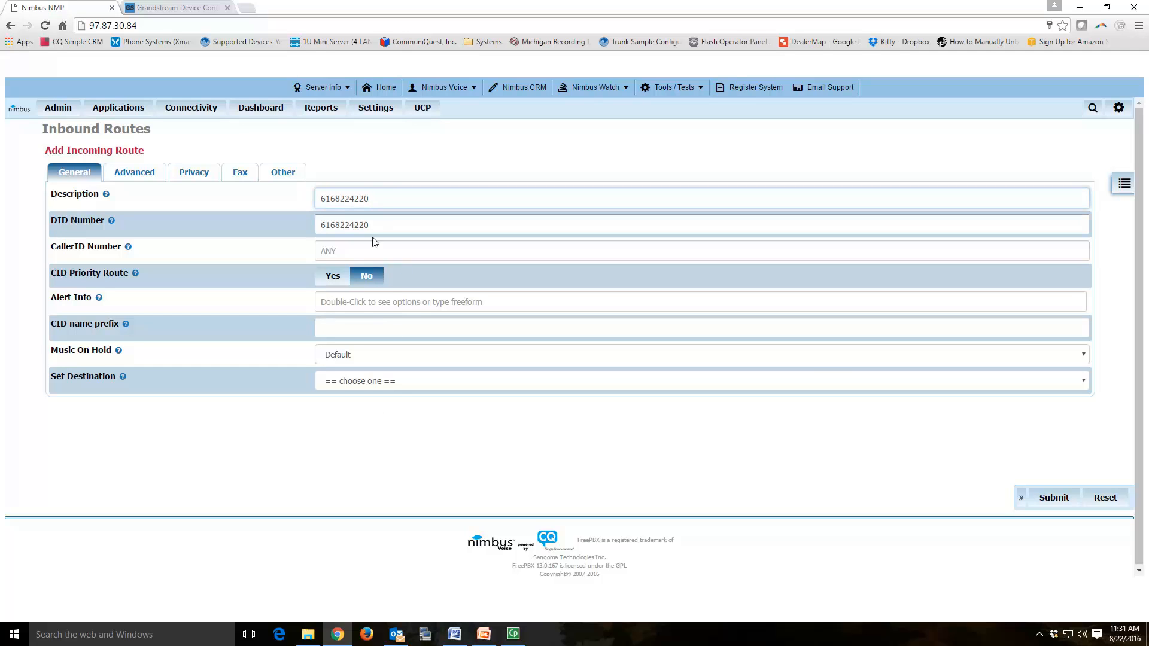
left_click_drag(386, 225, 282, 260)
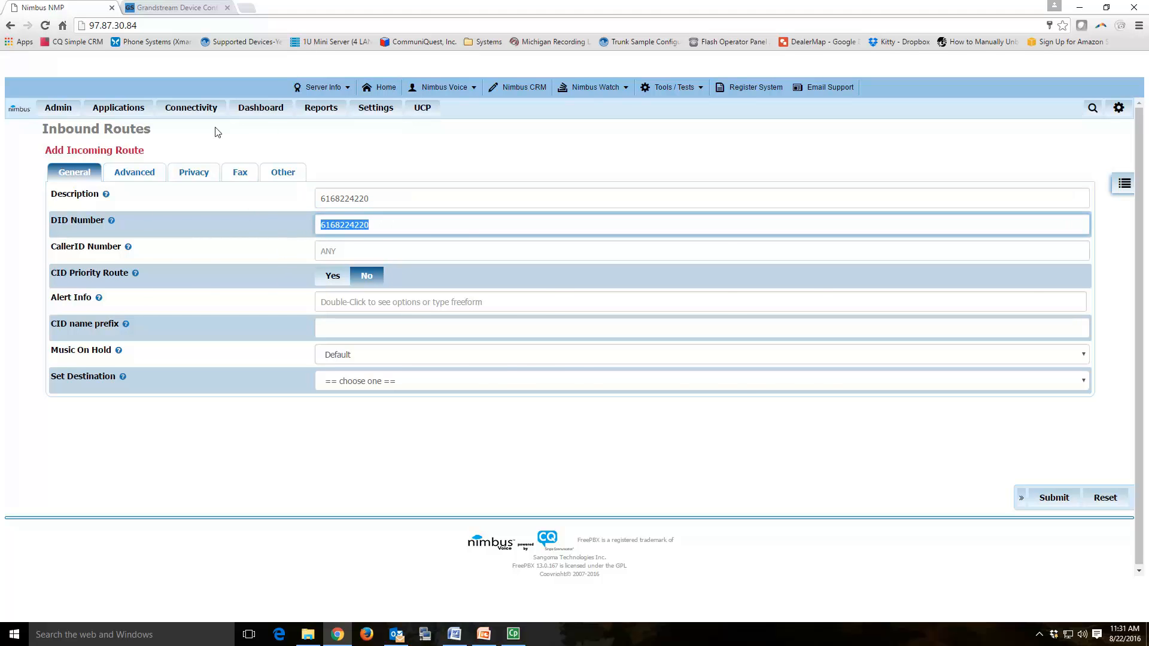
Step: Send the route's calls to extension 100 Sales101 and submit it
left_click(201, 9)
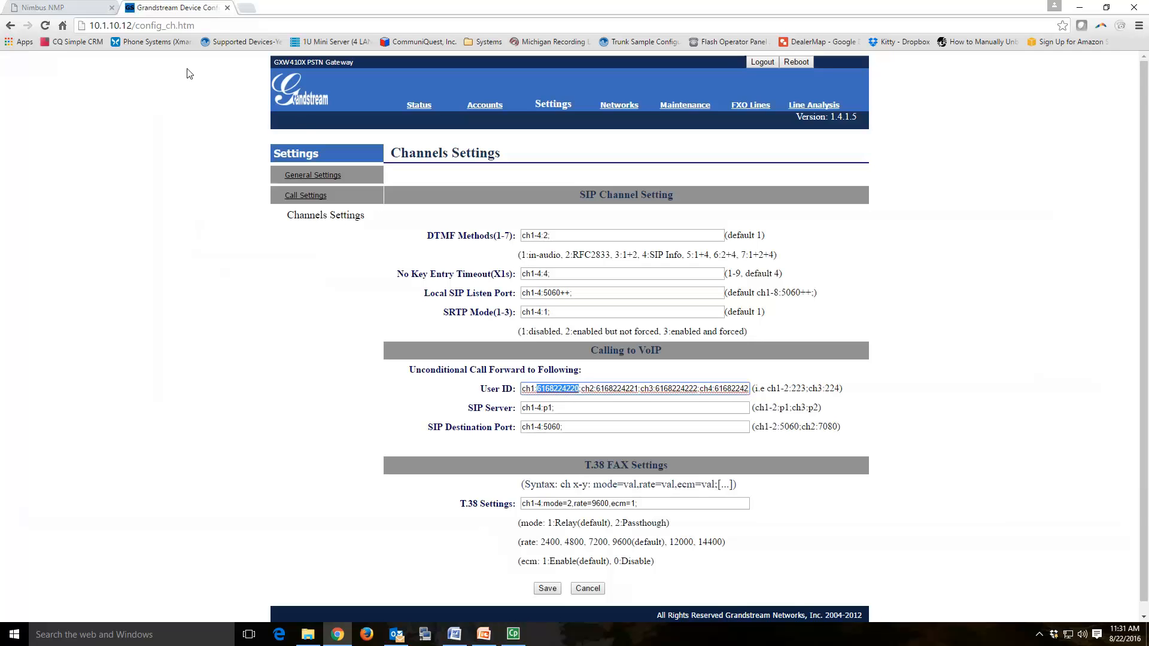
left_click(87, 9)
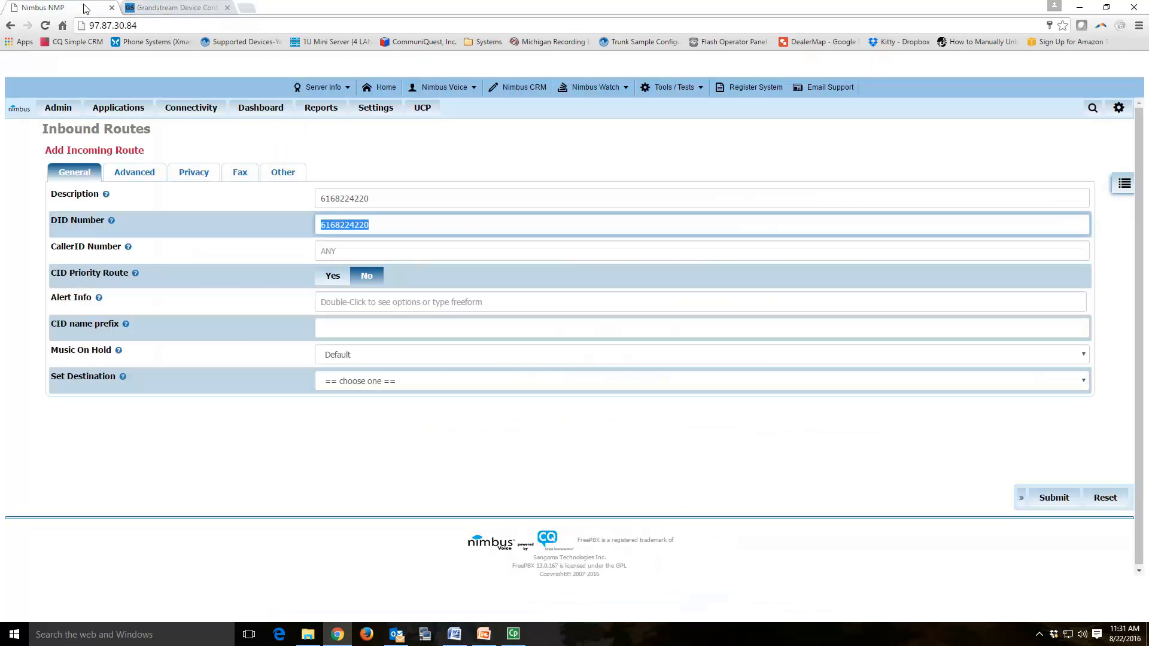
left_click(362, 386)
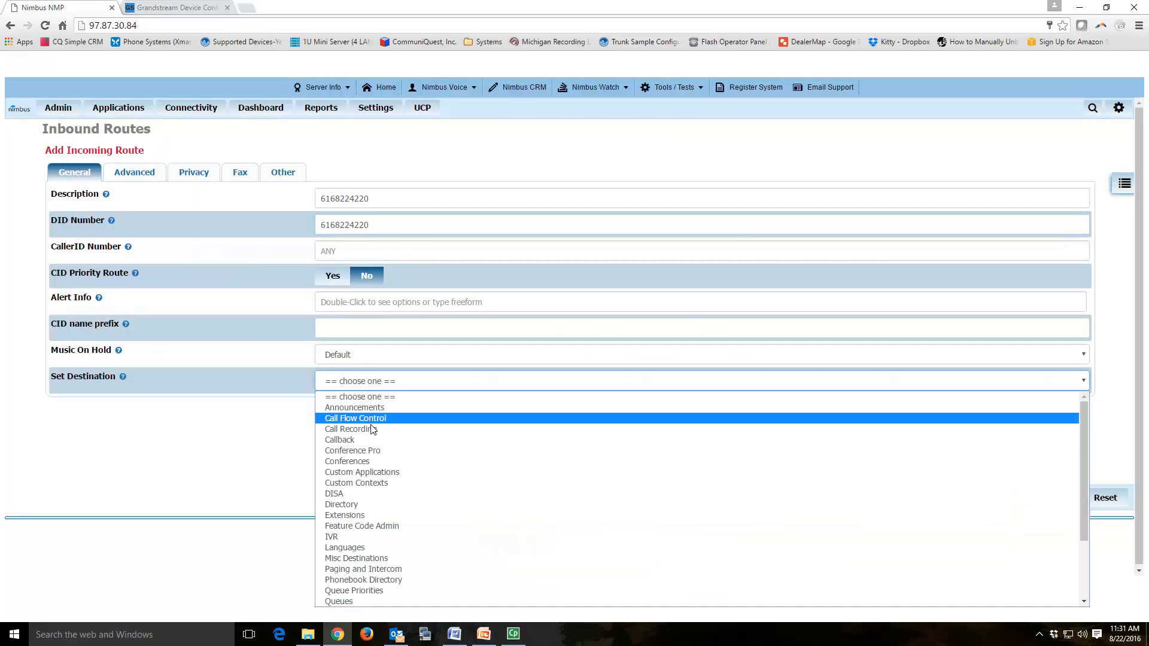
left_click(361, 516)
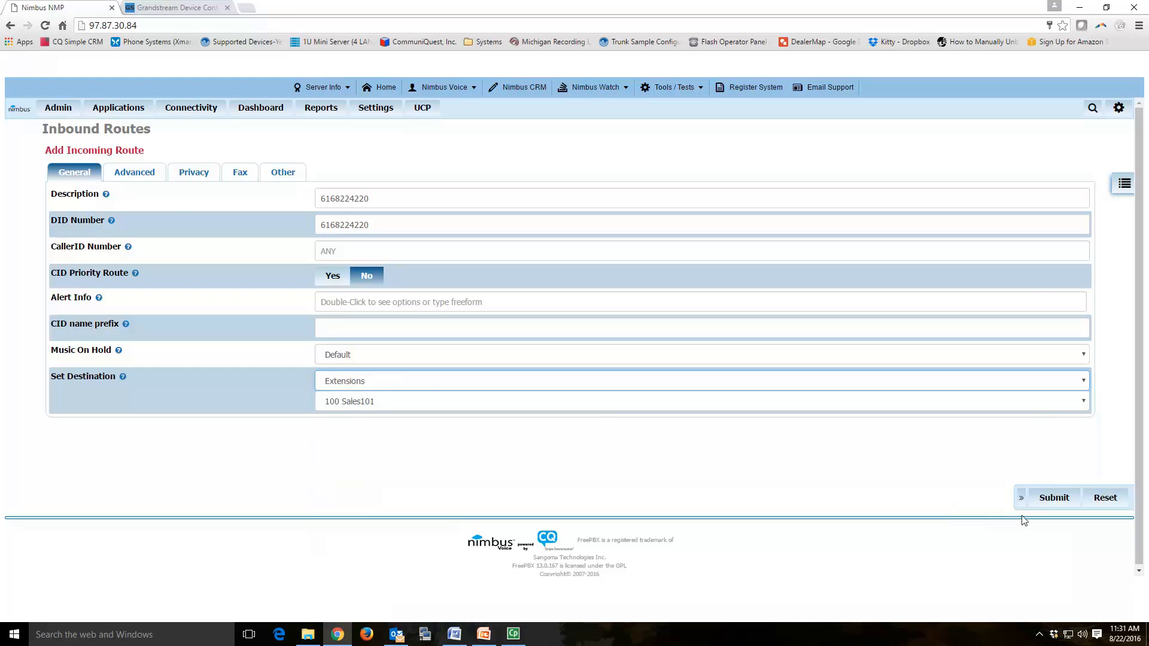
left_click(1050, 499)
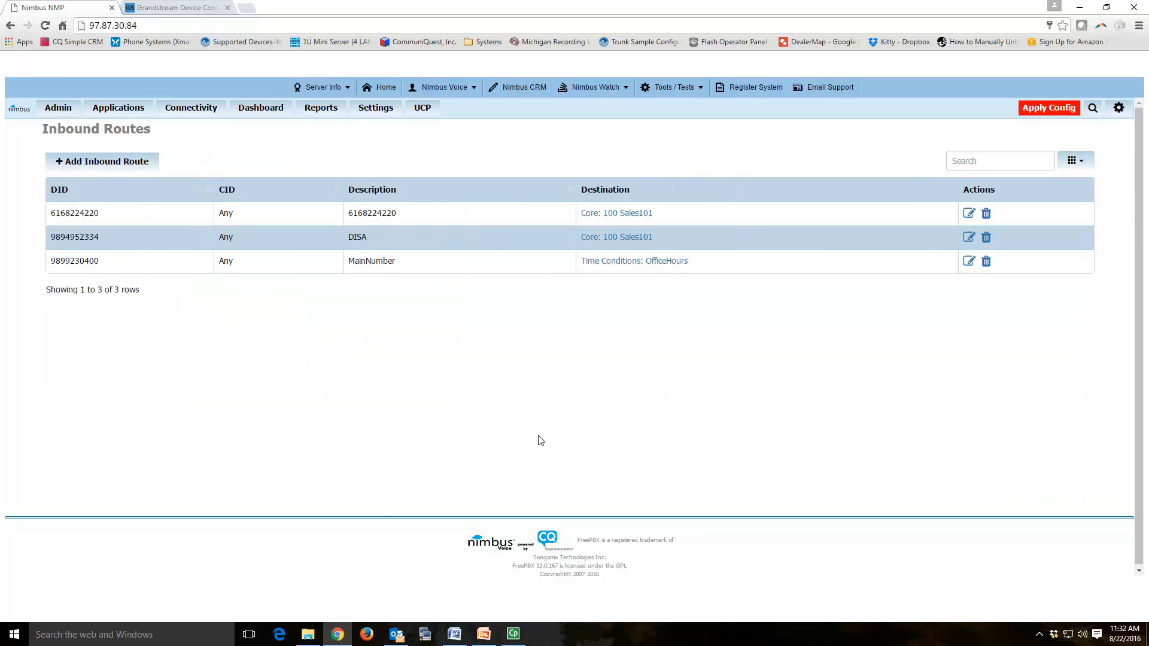
left_click(184, 7)
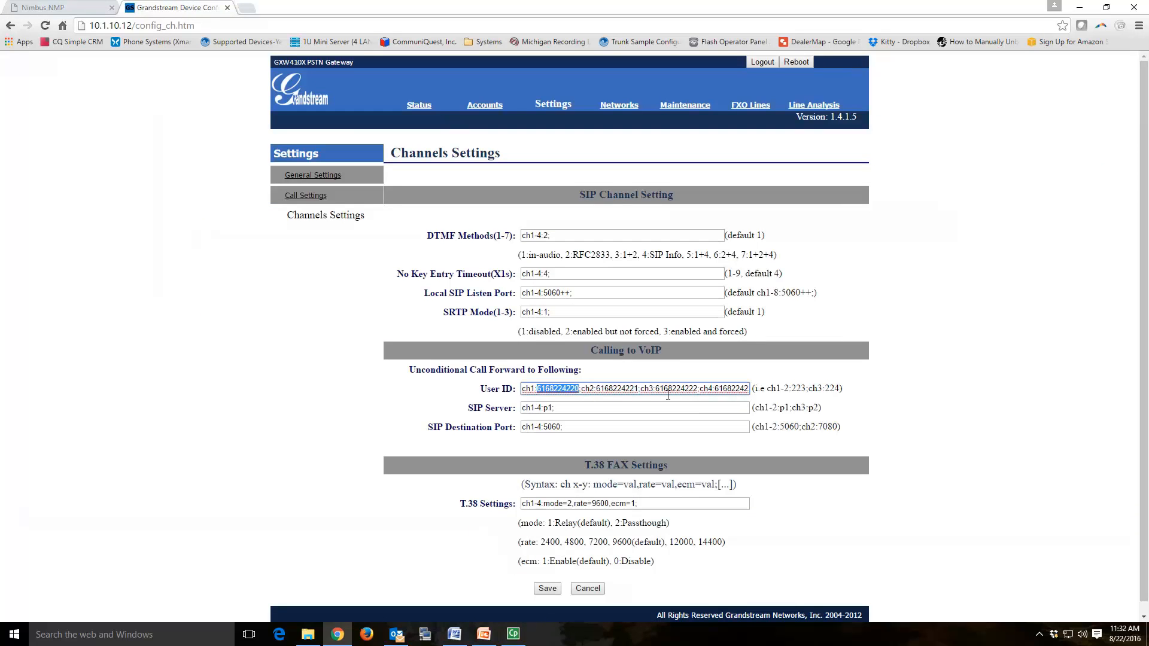
left_click_drag(596, 389, 638, 388)
key("ctrl+c")
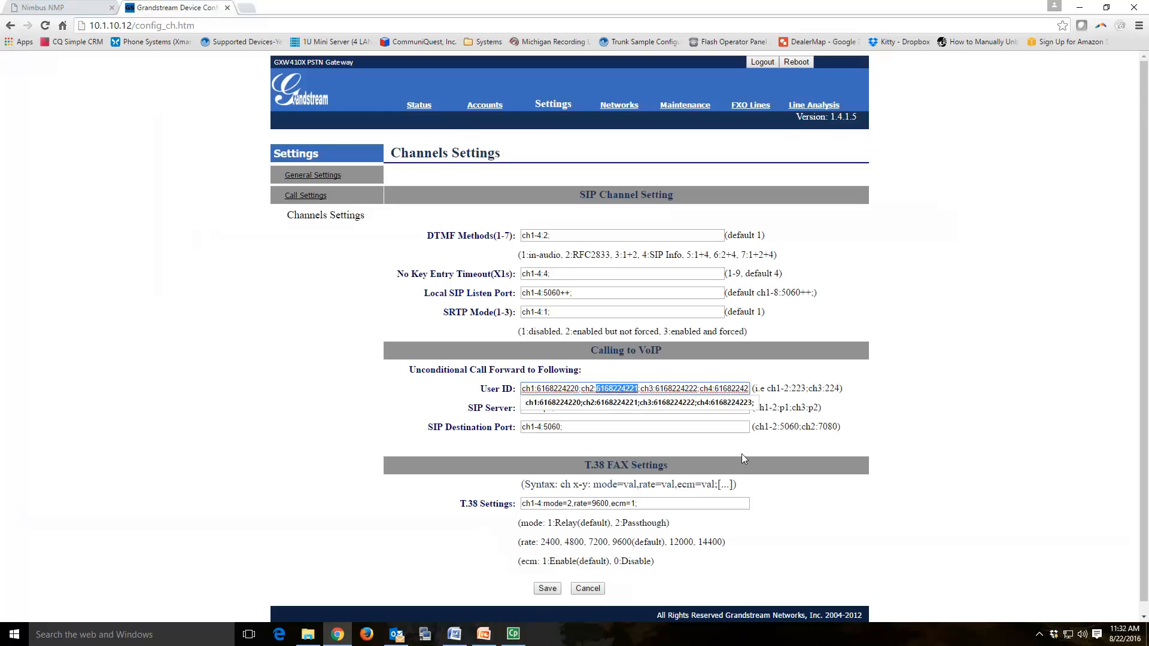
left_click(60, 8)
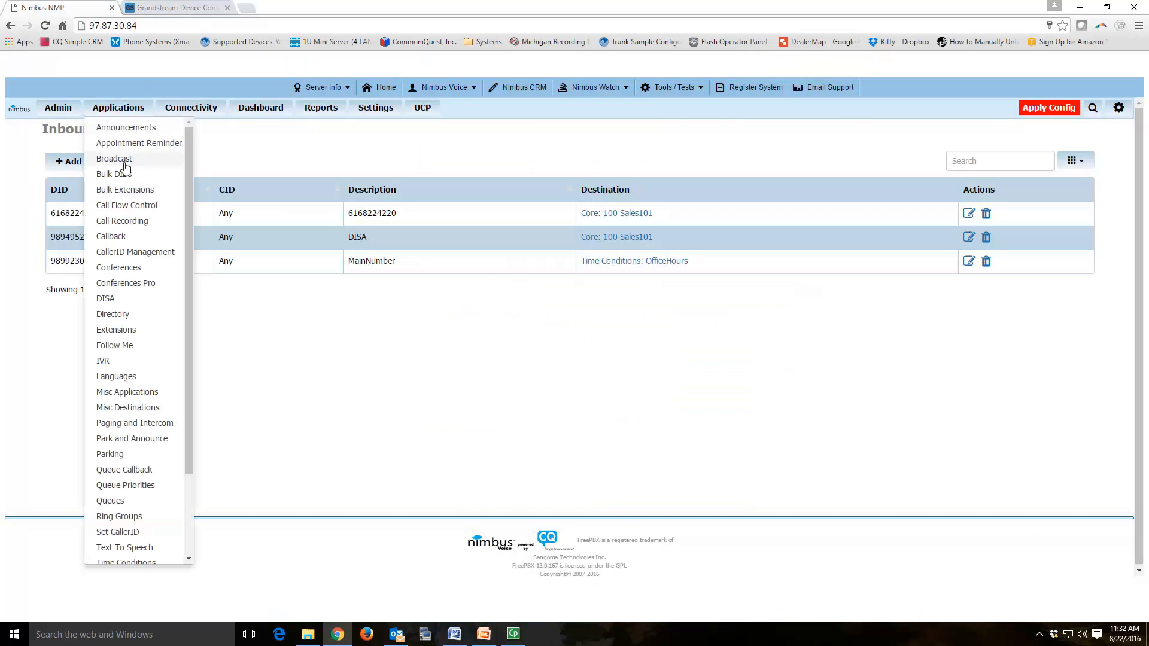
left_click(67, 167)
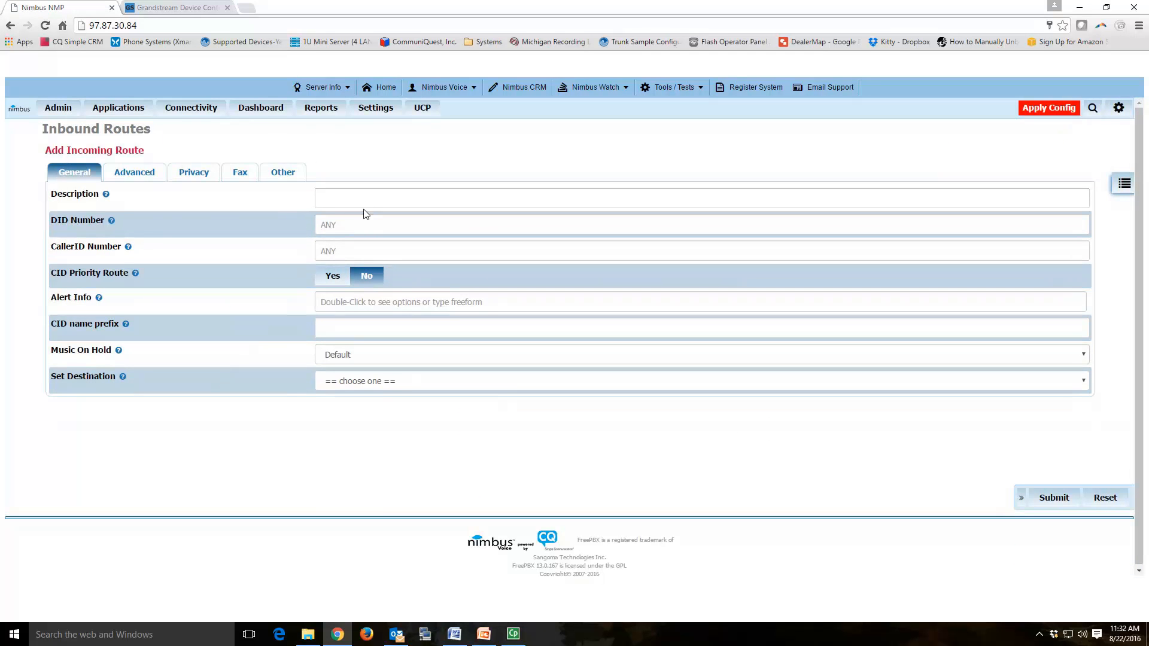
left_click(354, 222)
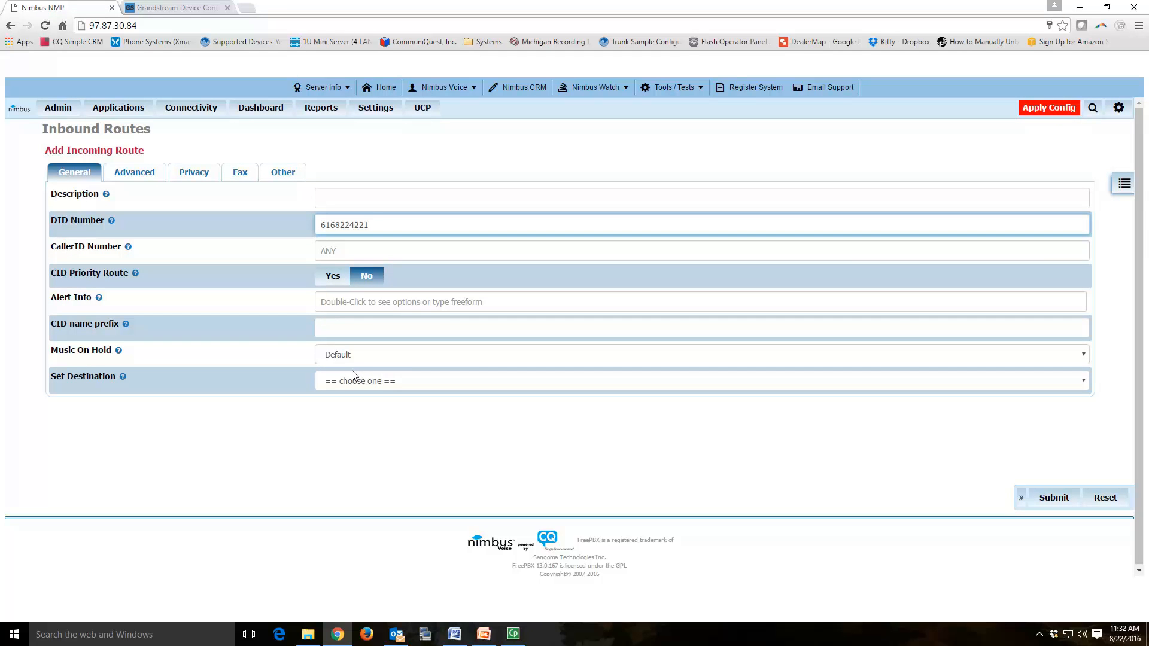
left_click(178, 7)
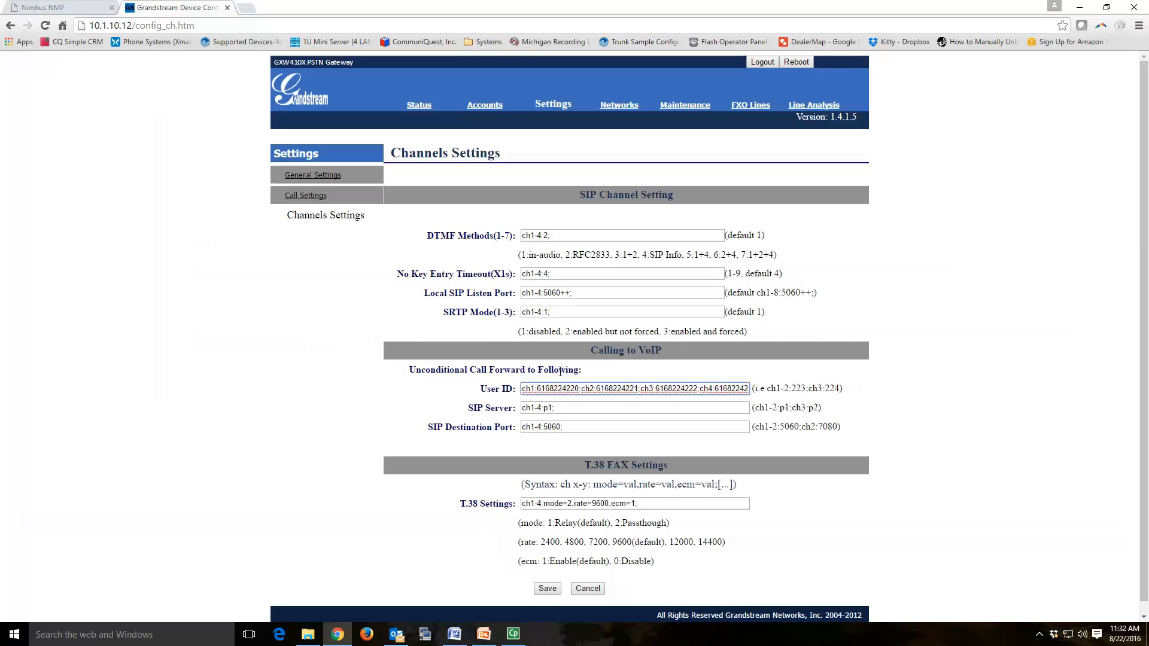
left_click(58, 6)
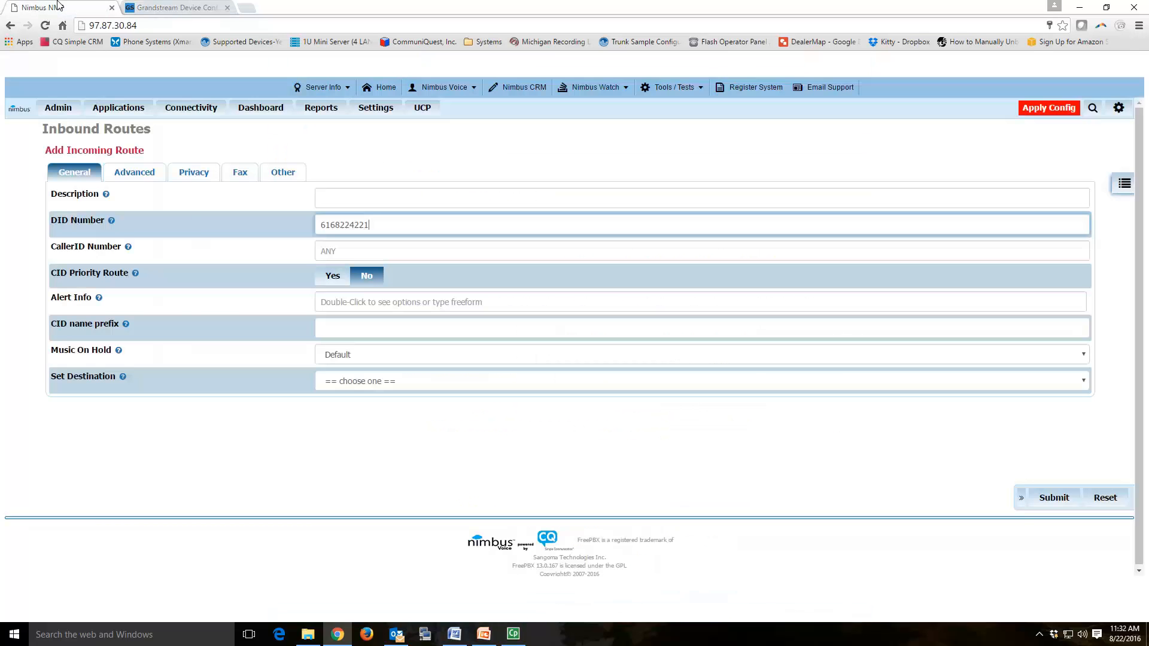
left_click(371, 198)
key("ctrl+v")
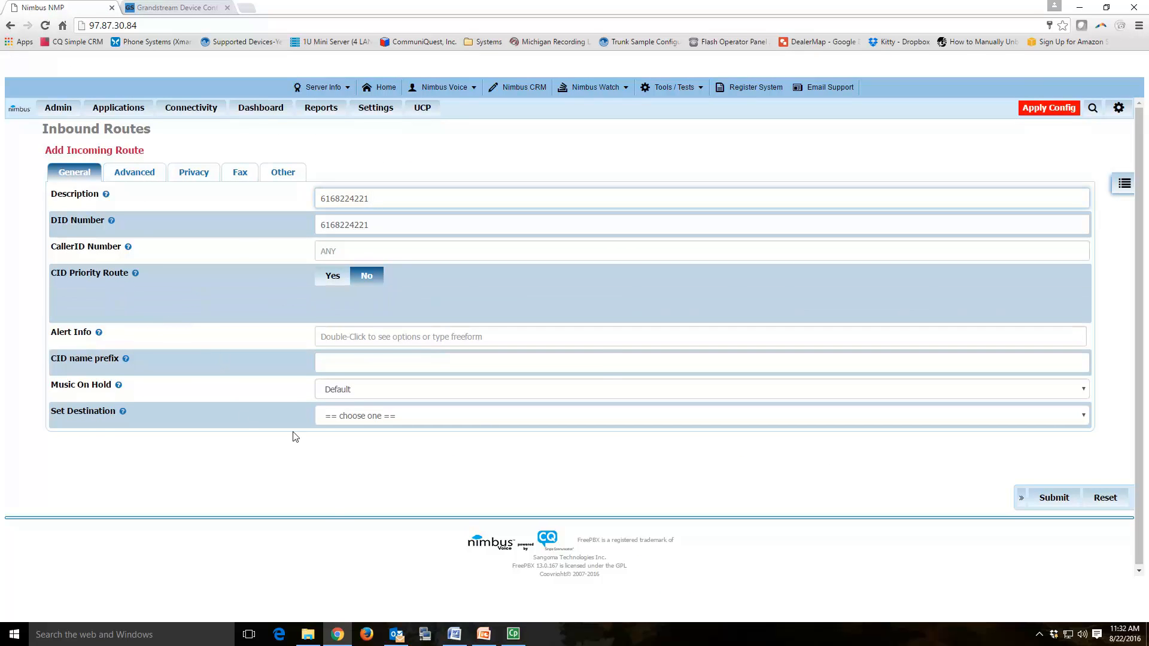
Step: Send its calls to ring group 500 Sales and submit the route
left_click(357, 380)
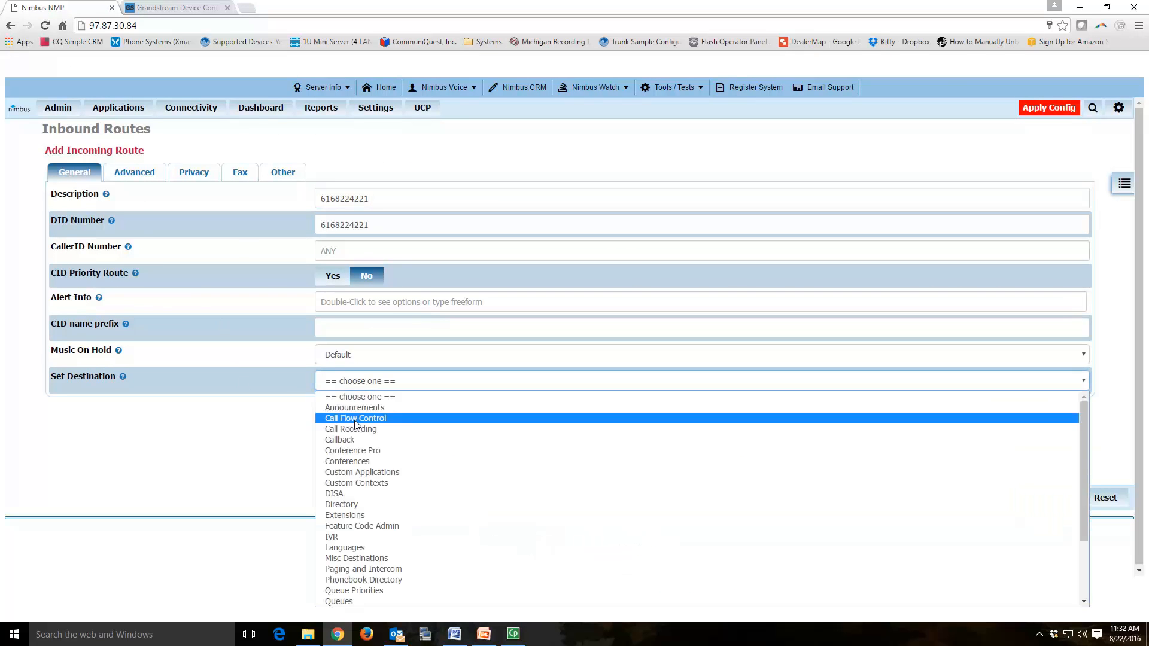
scroll(374, 500, "down", 3)
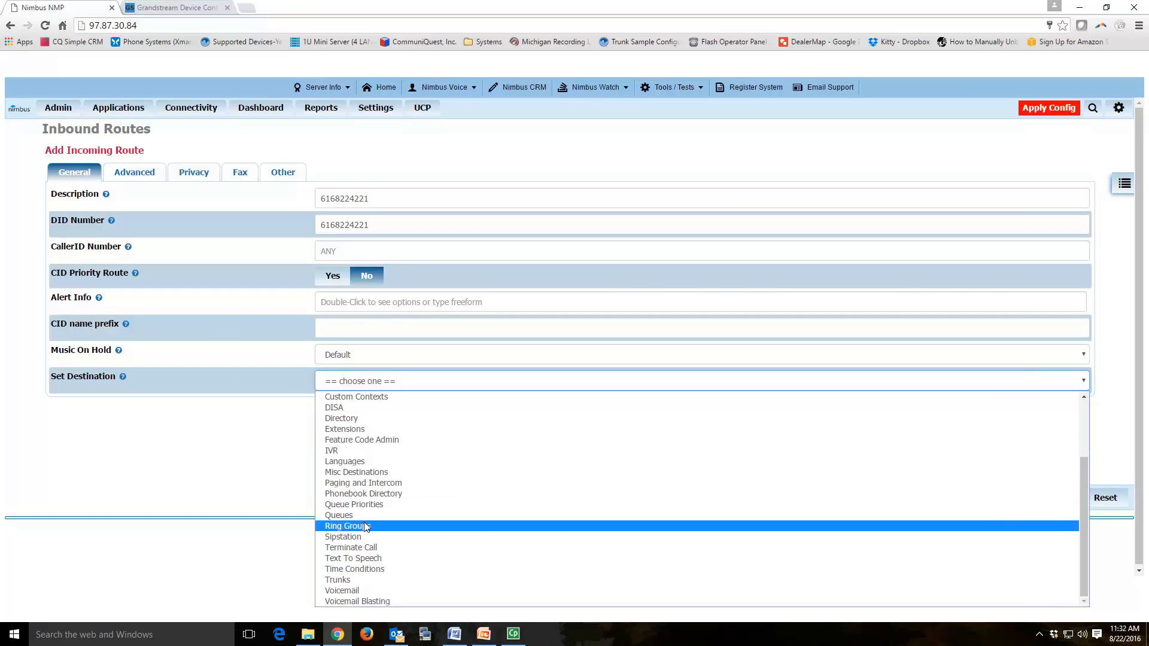
left_click(367, 527)
left_click(1062, 503)
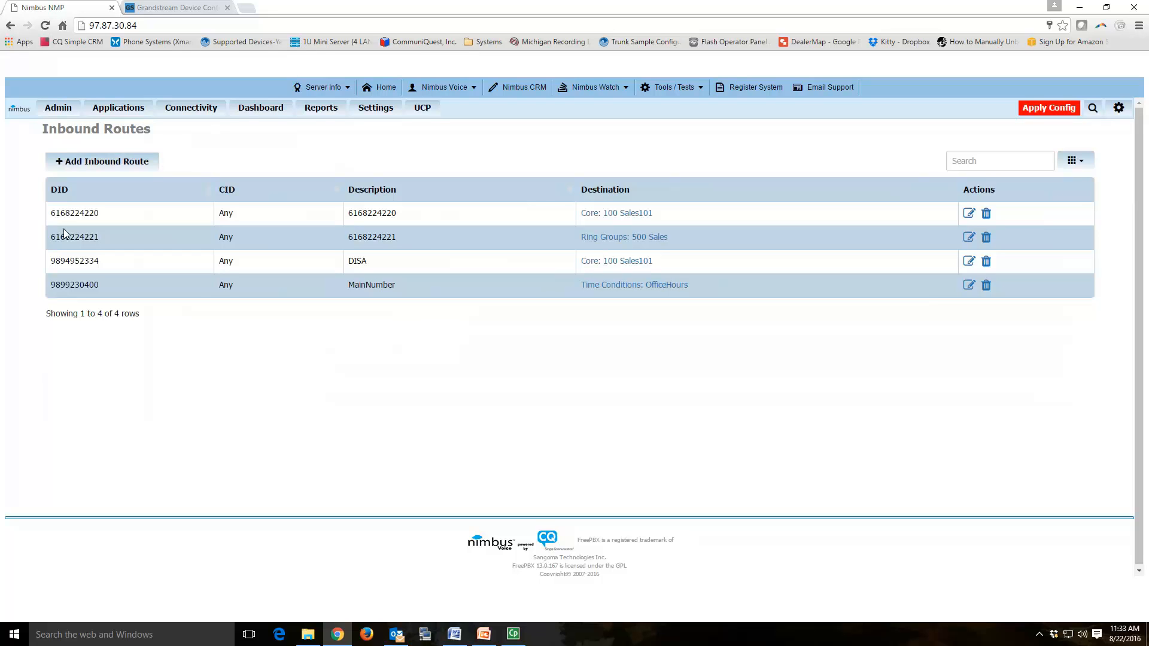
left_click(197, 114)
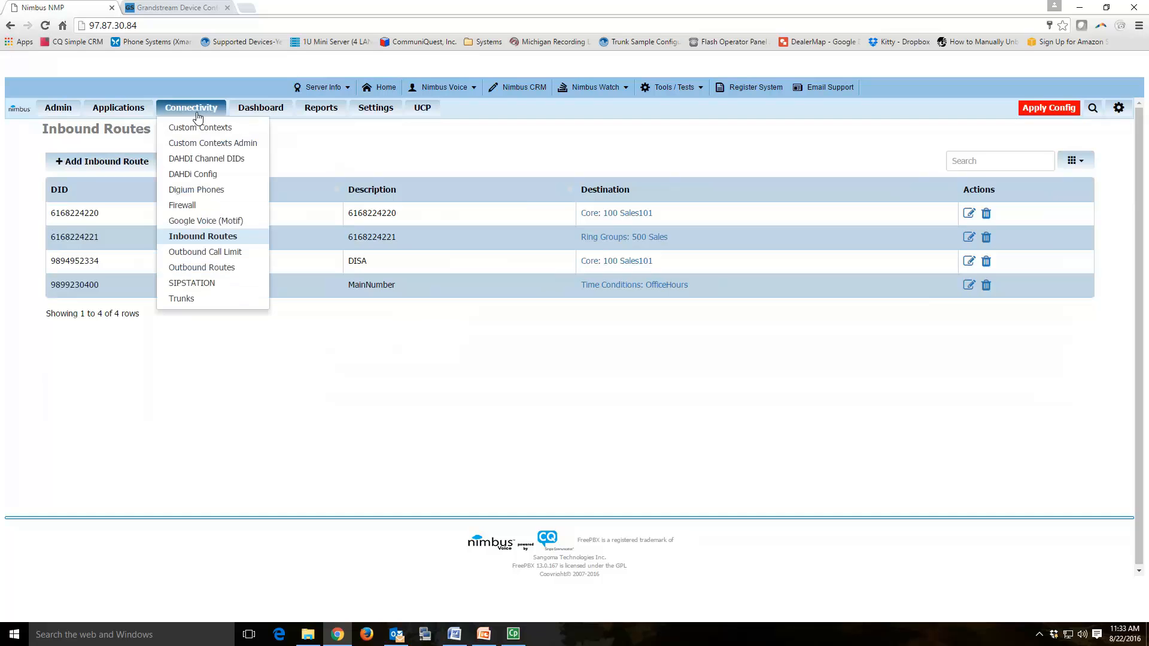
left_click(201, 269)
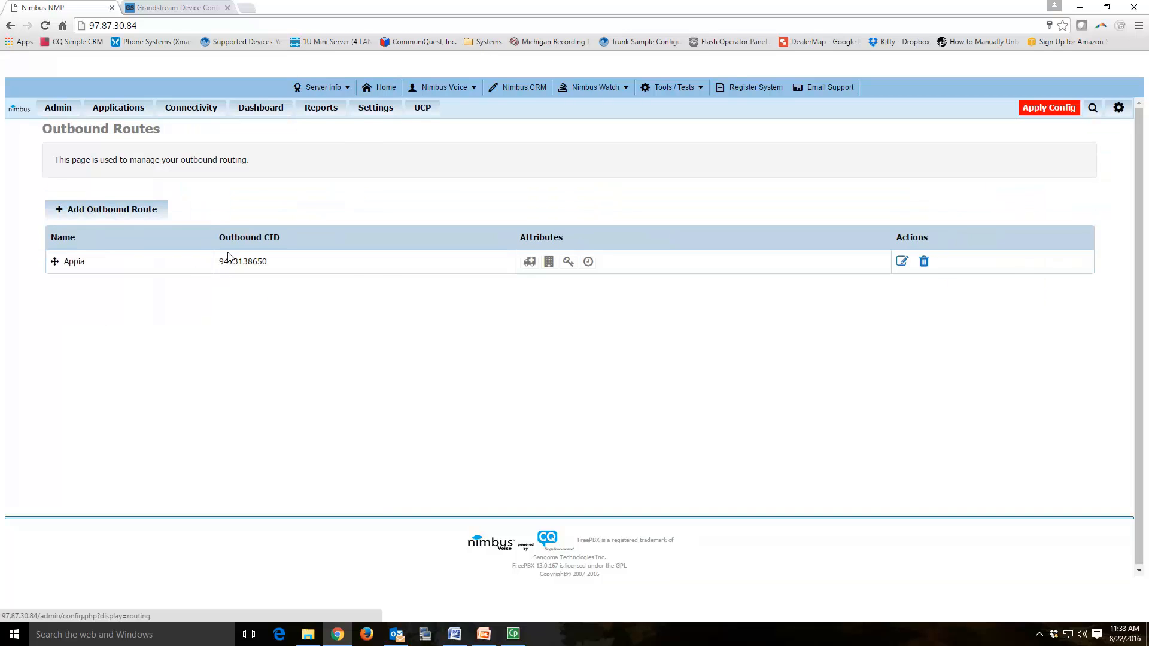
left_click(131, 210)
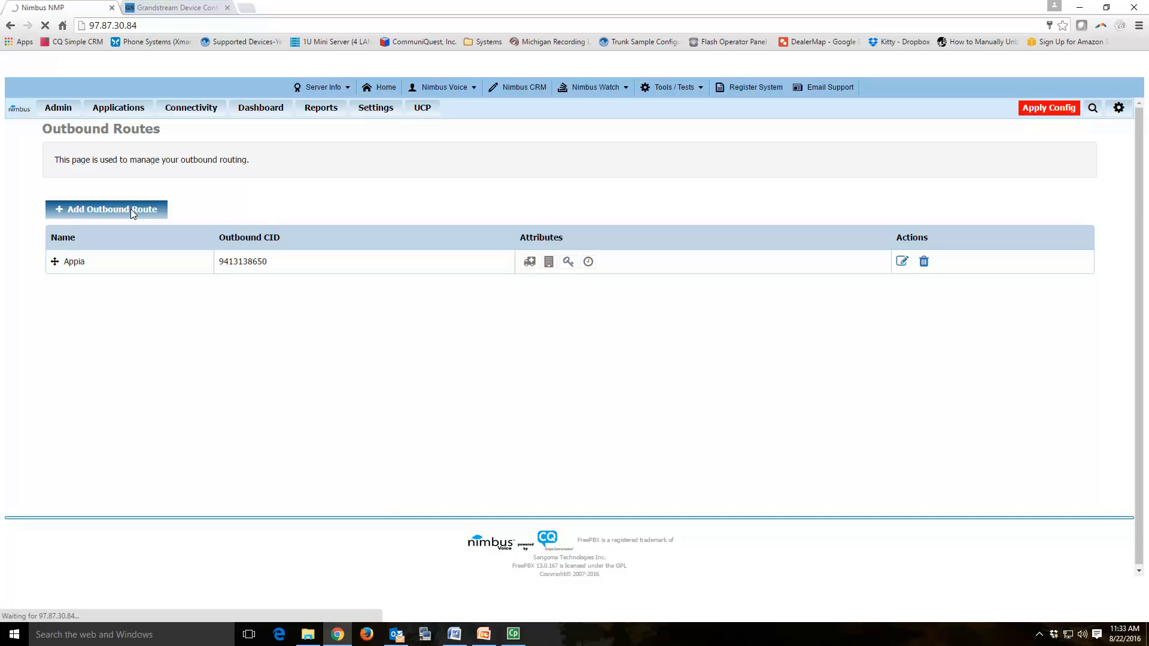
left_click(338, 198)
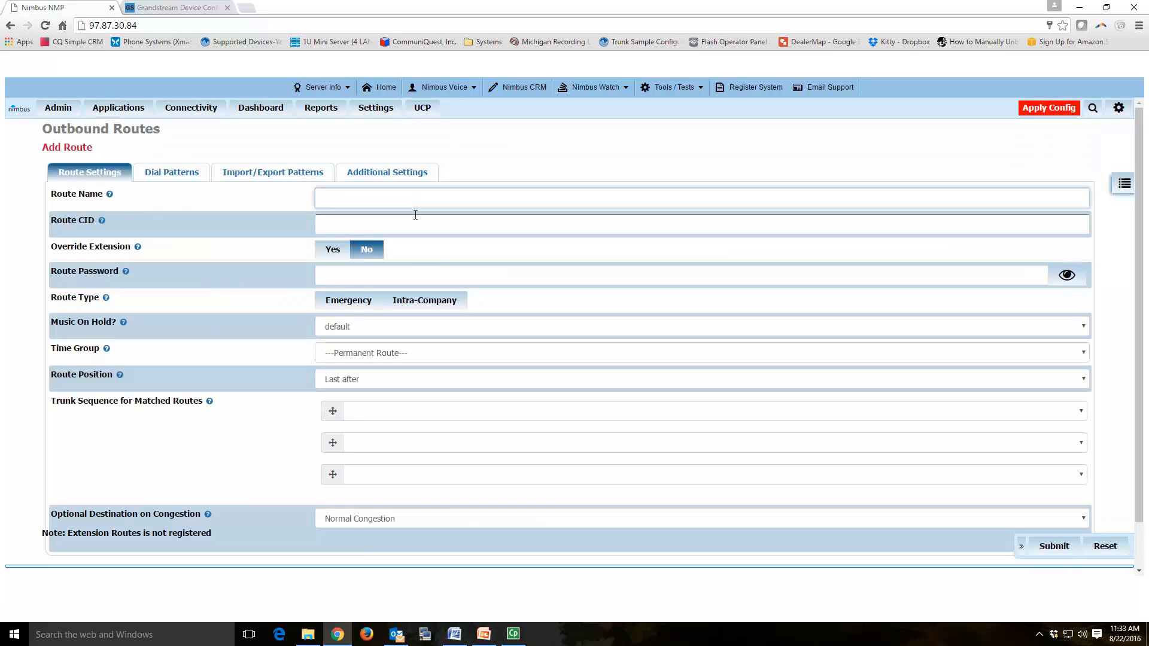
type("Mainoutbound")
key("Tab")
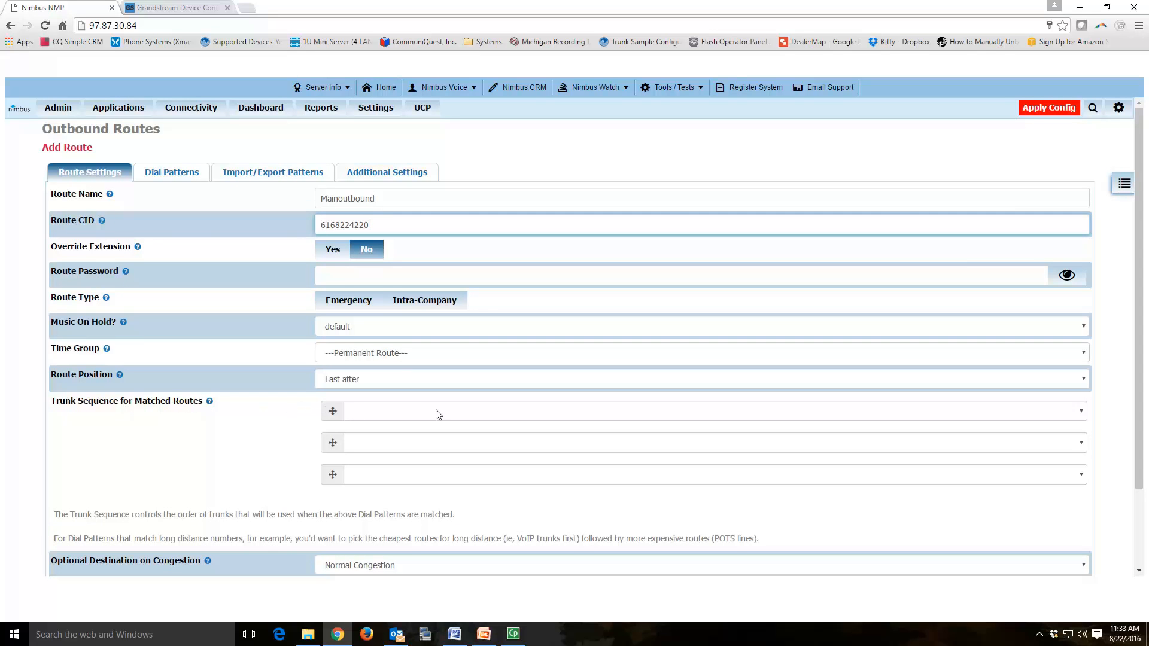
Step: Set FXO as the route's only trunk, clearing a briefly chosen Nexvortex second trunk
left_click(461, 412)
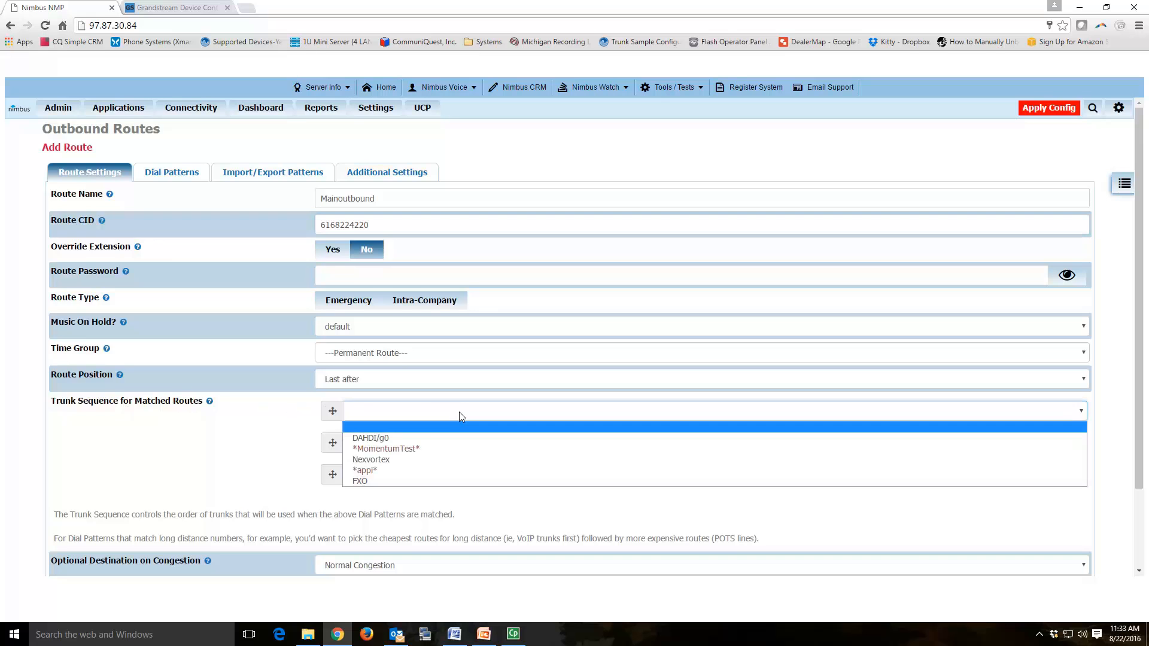
left_click(405, 481)
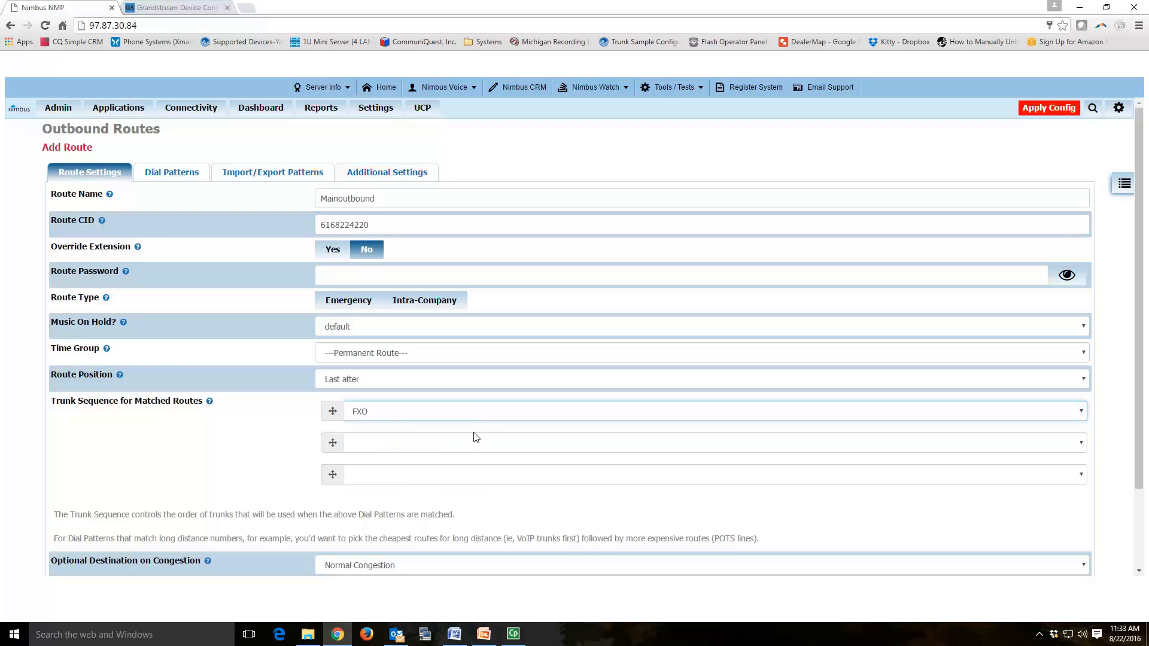
scroll(491, 439, "down", 1)
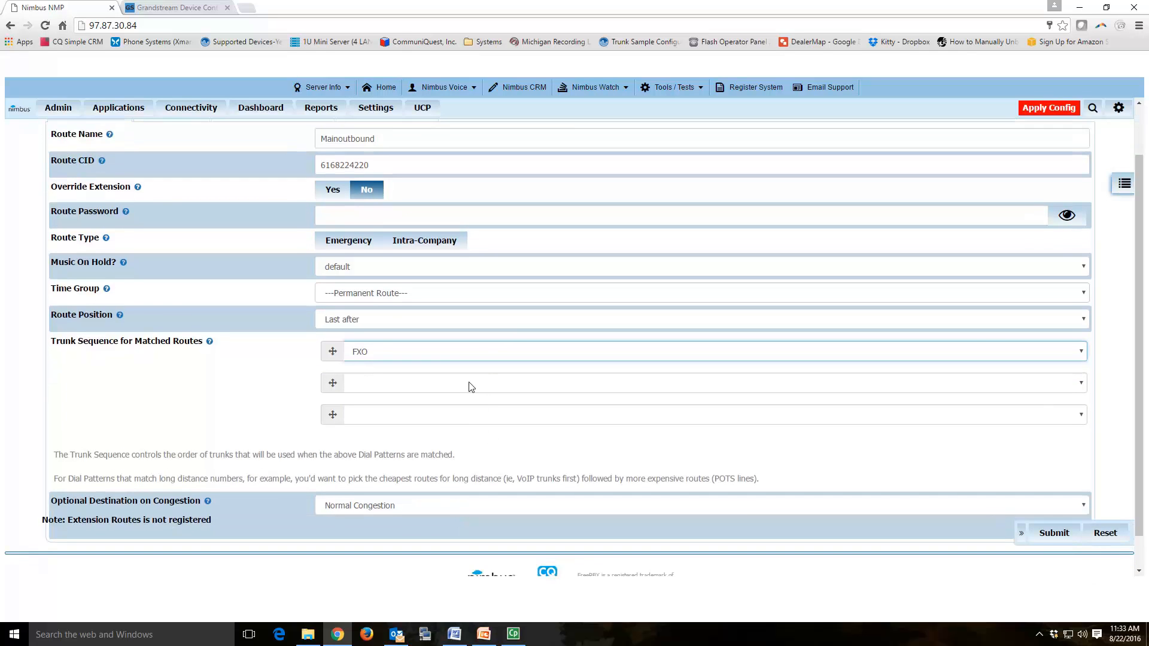
left_click(470, 383)
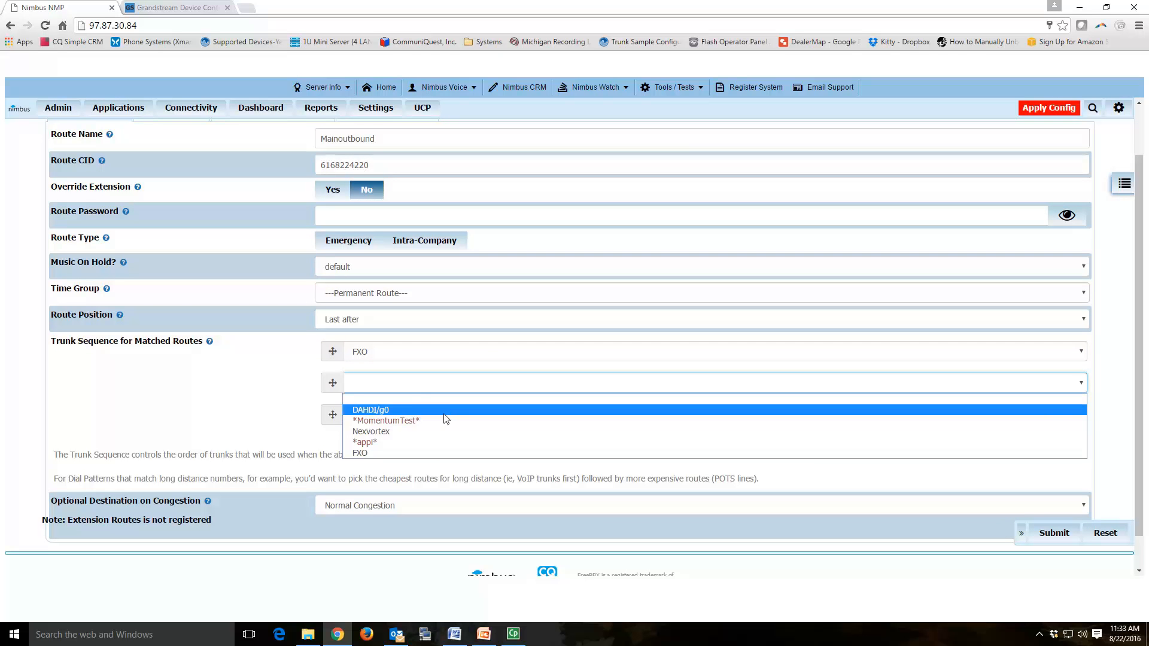
left_click(442, 431)
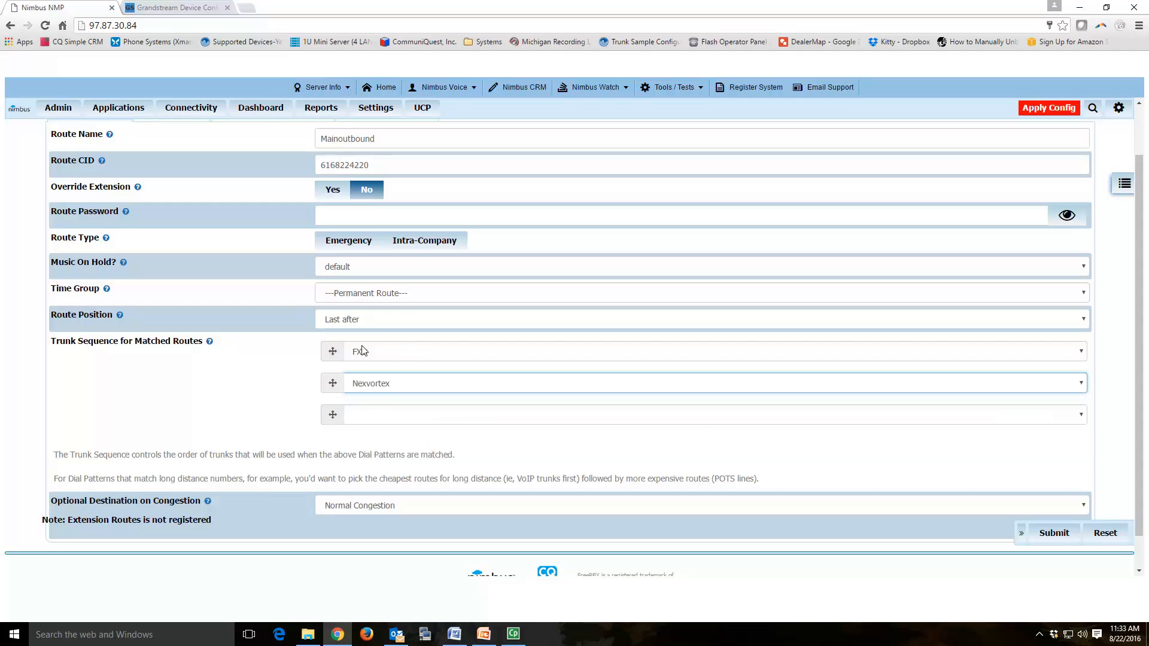
left_click(405, 385)
left_click(393, 398)
scroll(390, 359, "up", 1)
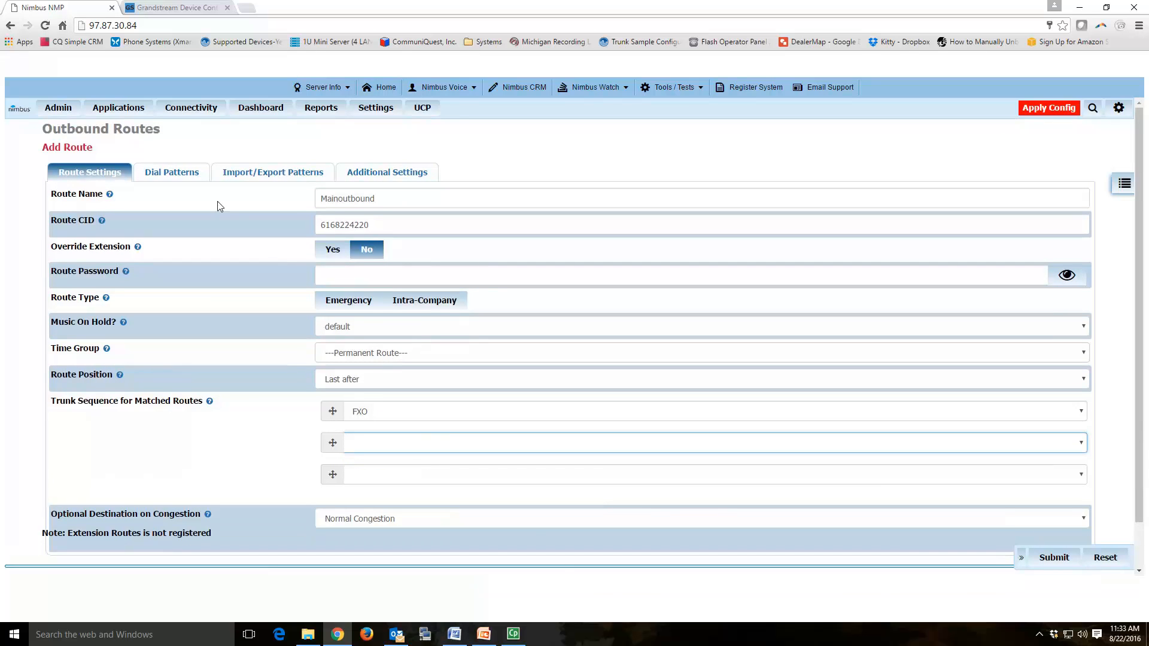
left_click(188, 177)
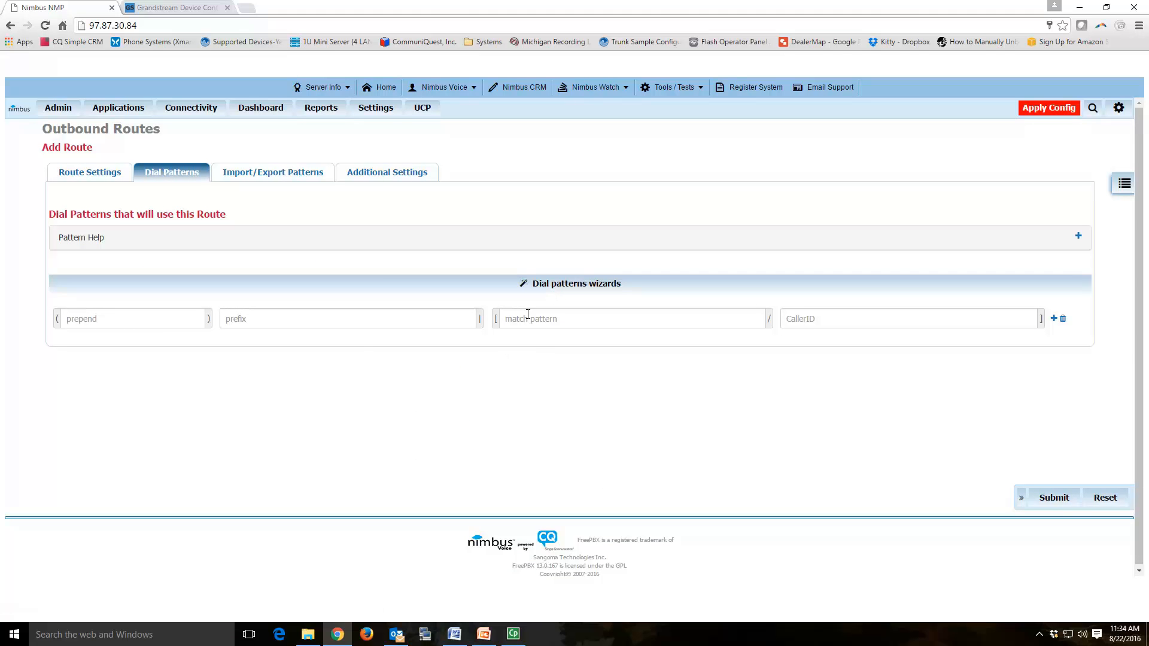
Step: Generate the route's dial patterns with the wizard, including 11-digit patterns
left_click(545, 285)
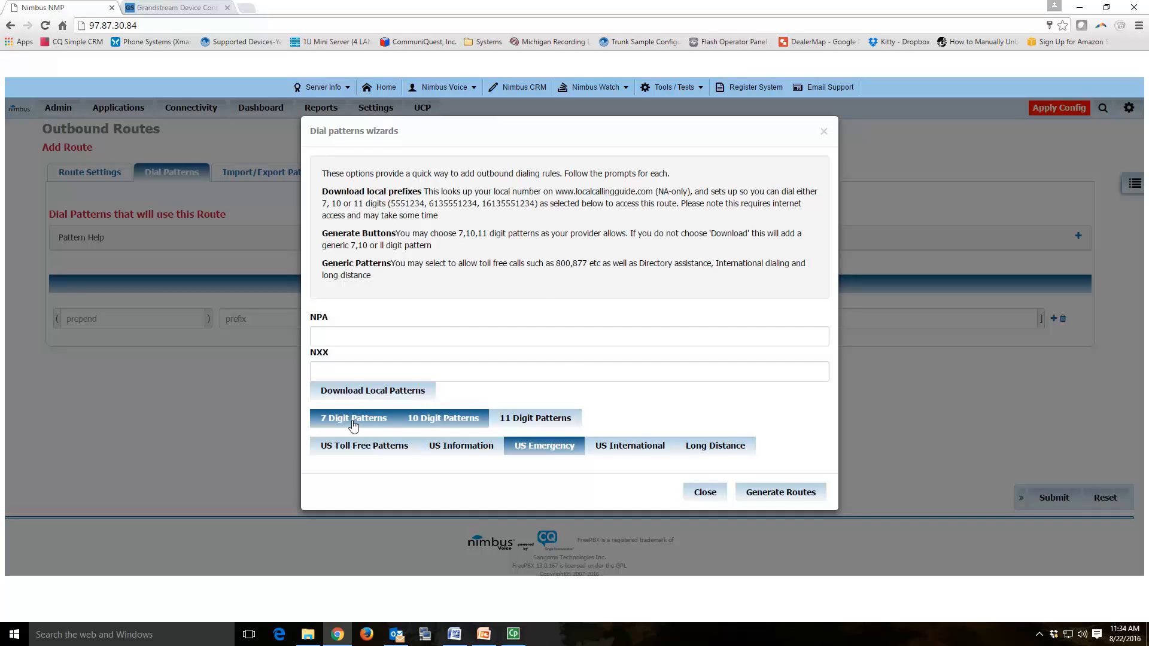
left_click(509, 420)
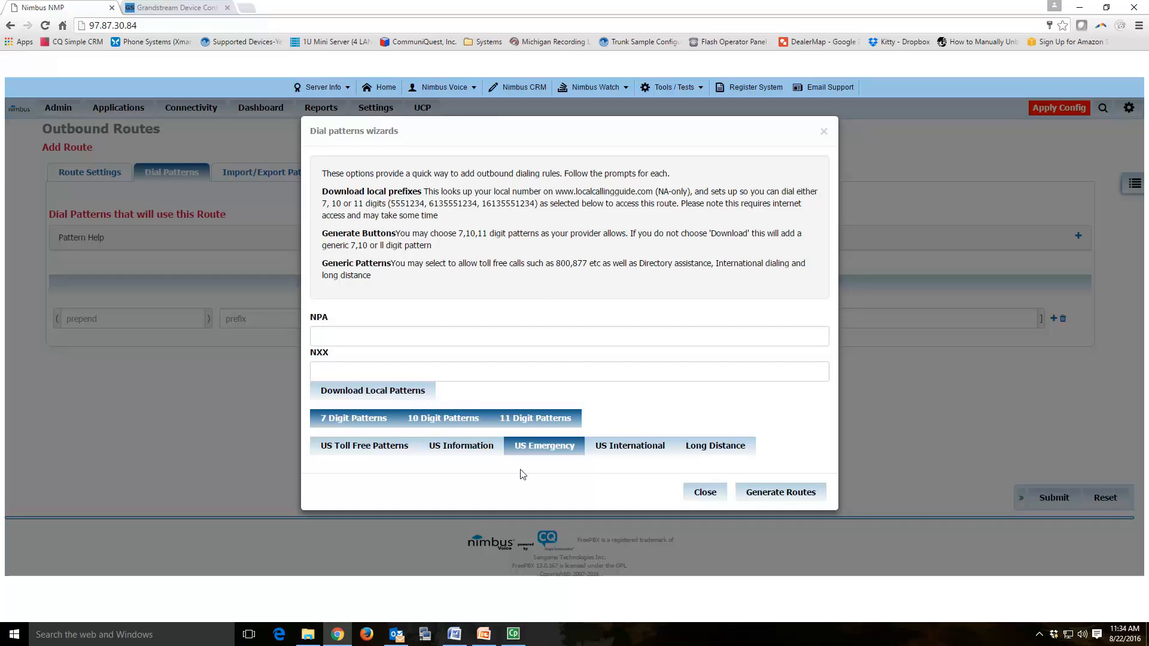
left_click(785, 495)
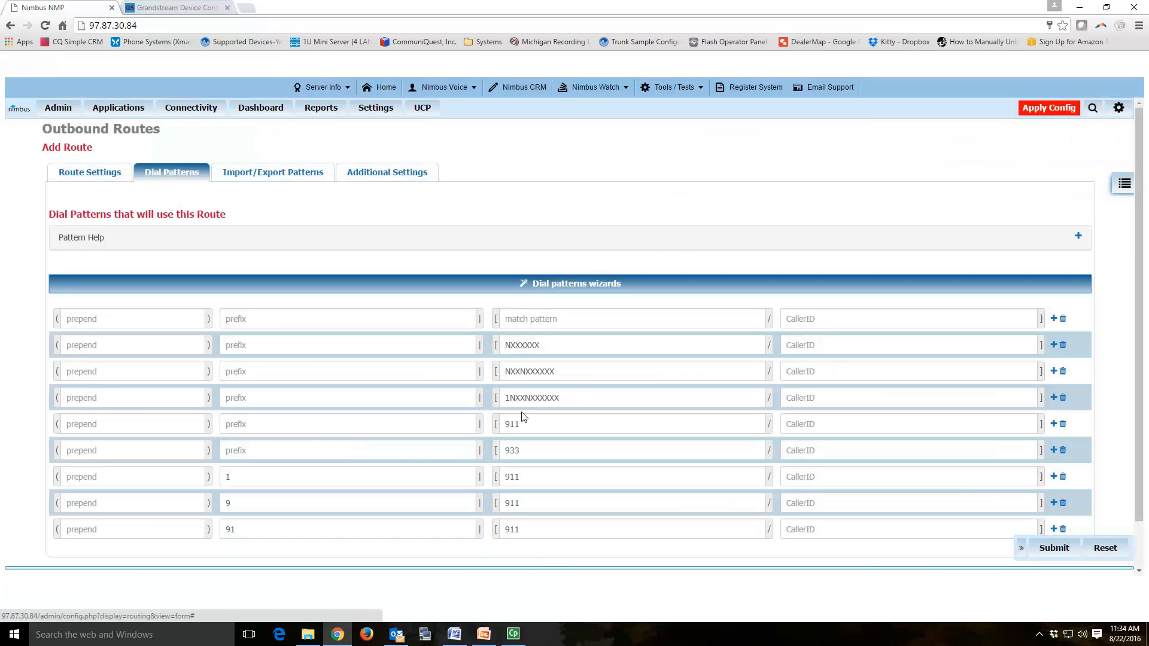
scroll(523, 417, "down", 1)
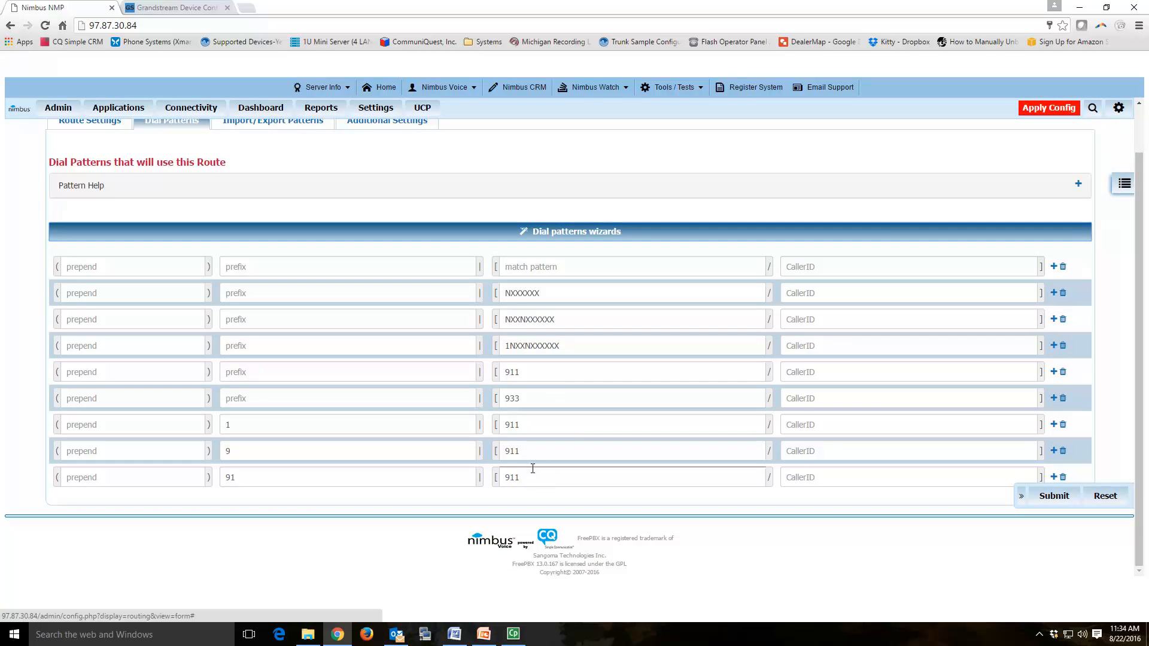
Step: Prepend 1 to NXXNXXXXXX and 1616 to NXXXXXX, then submit Mainoutbound
left_click_drag(574, 345, 467, 345)
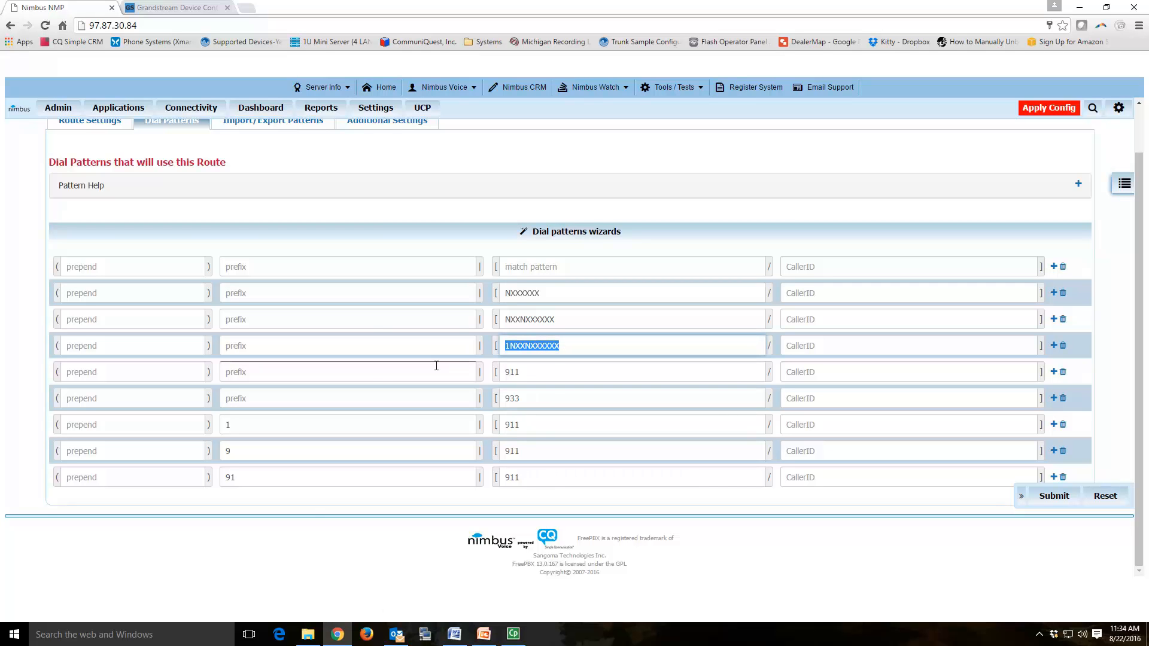
left_click_drag(569, 319, 486, 322)
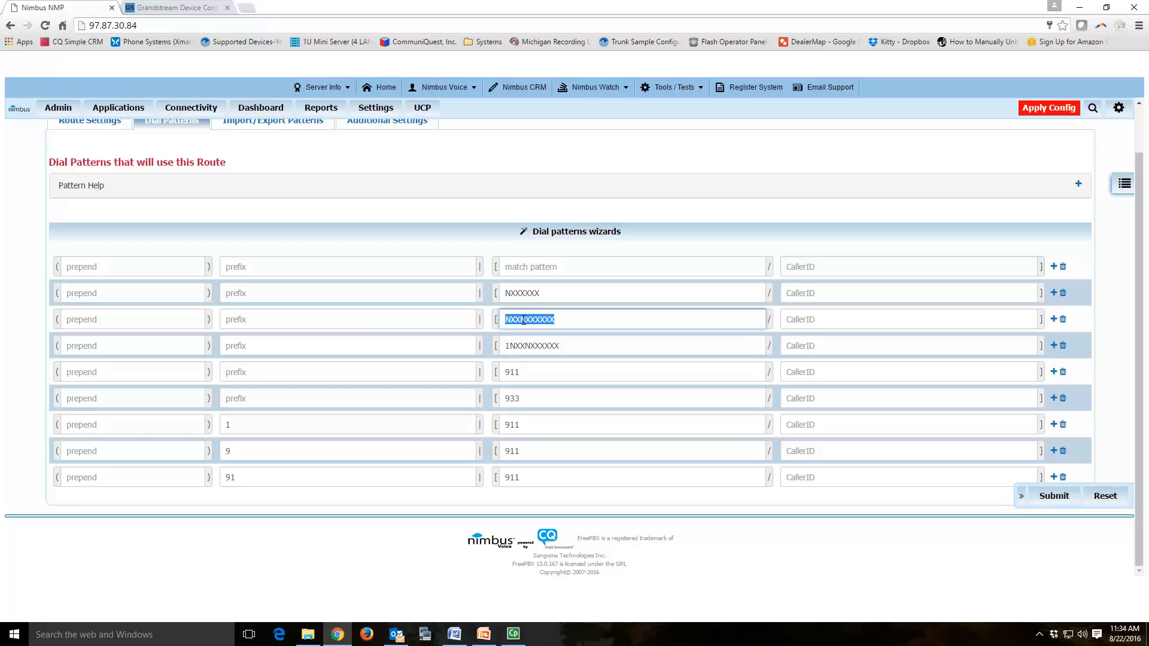
left_click(171, 322)
type("1")
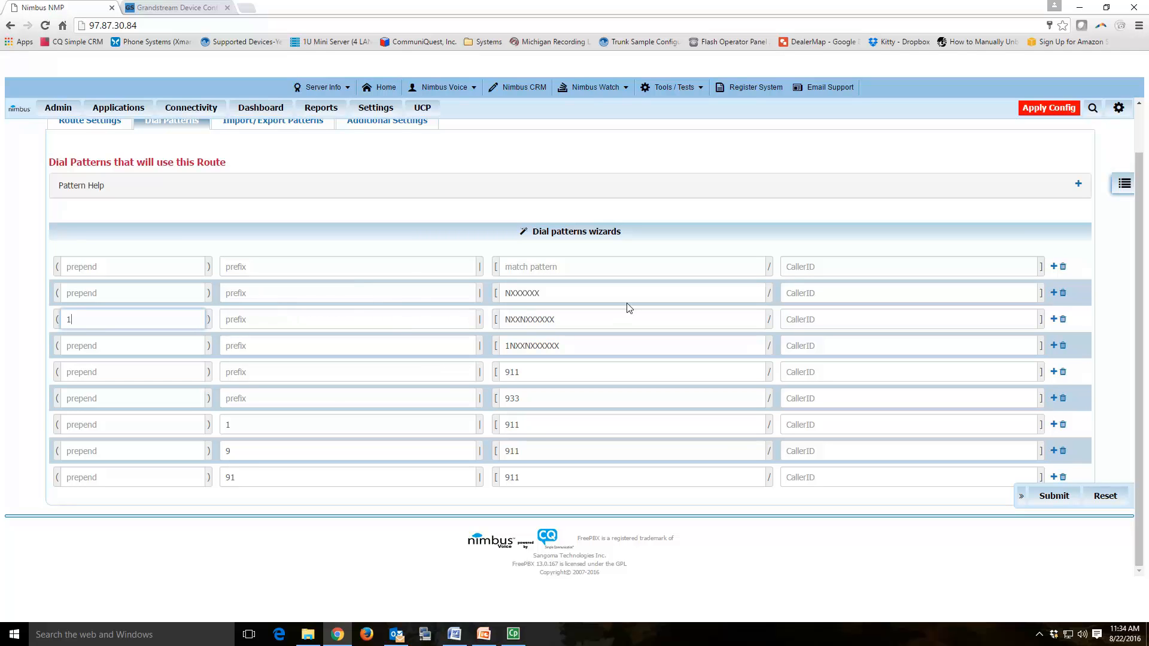
left_click_drag(562, 293, 490, 296)
left_click(162, 298)
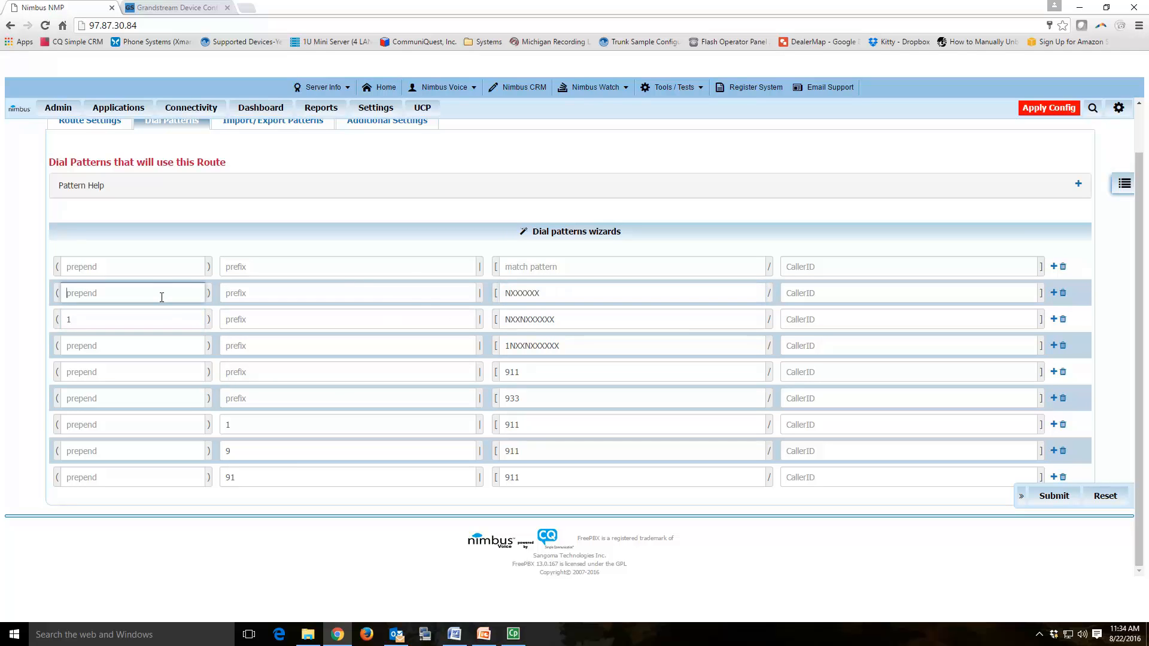
type("1616")
left_click(1045, 496)
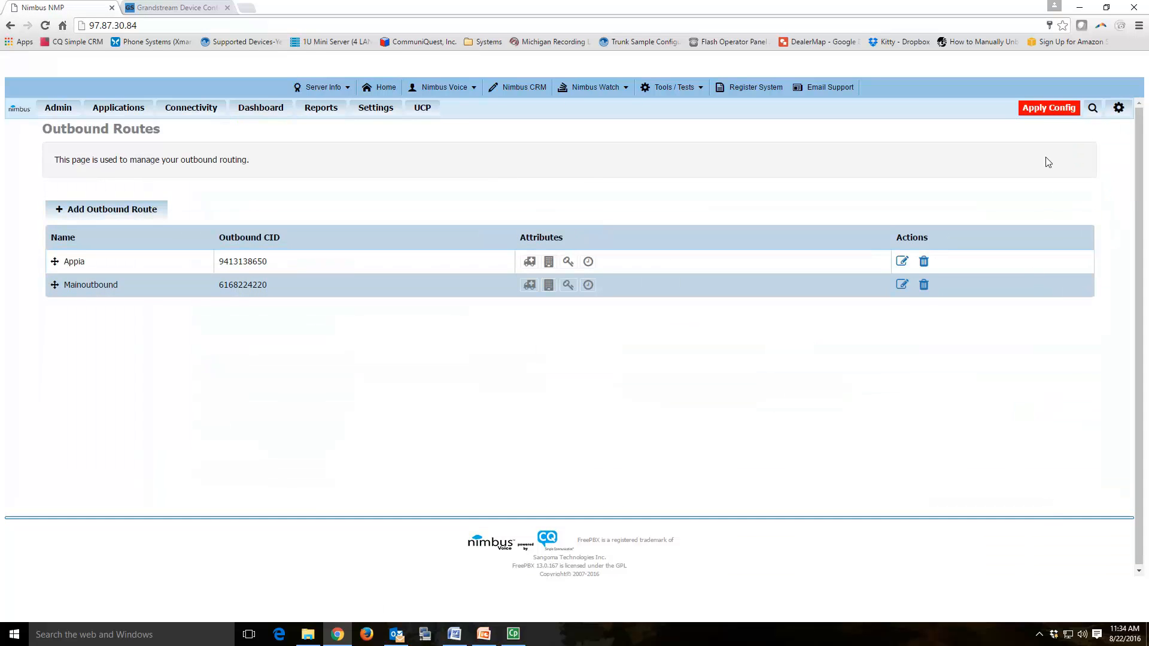
Step: Apply the saved configuration and display the Asterisk Info peers list
left_click(1042, 110)
mouse_move(321, 107)
left_click(335, 129)
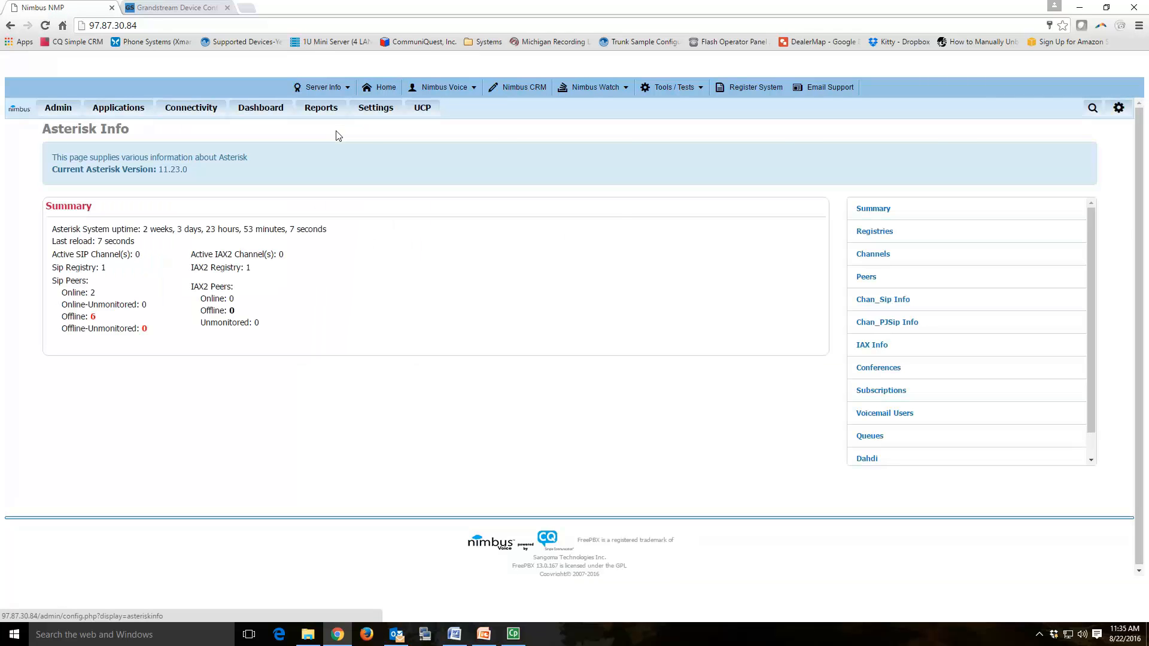
left_click(868, 278)
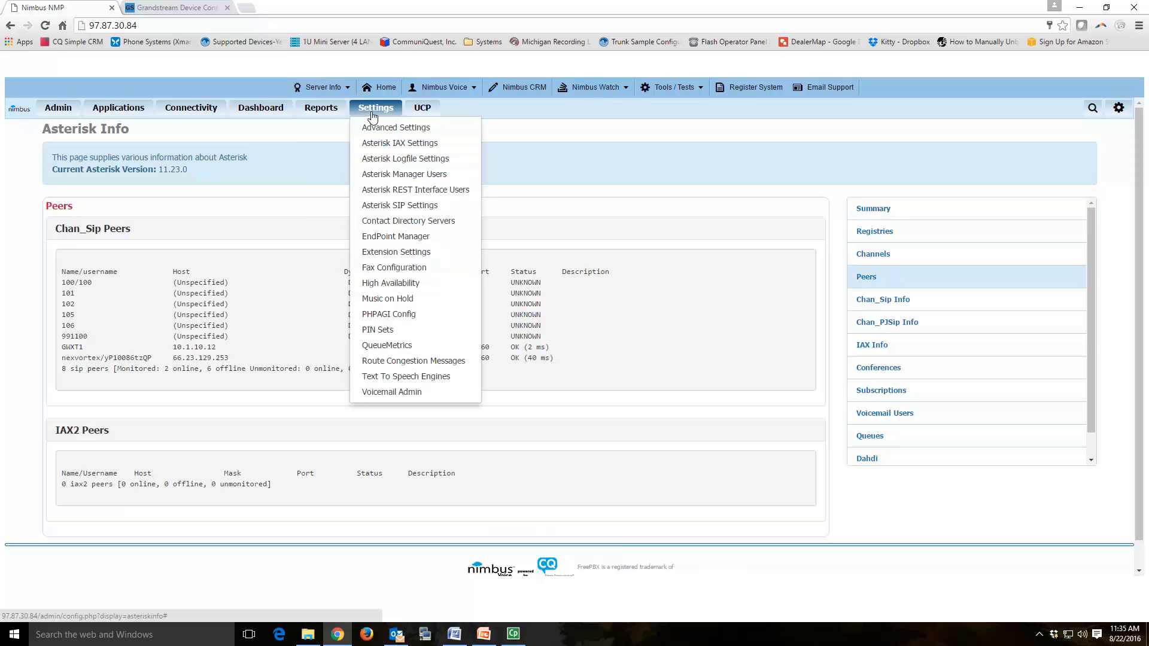
Step: Reload the peers list and confirm GWXT1 at 10.1.10.12 shows status OK (2 ms)
mouse_move(322, 110)
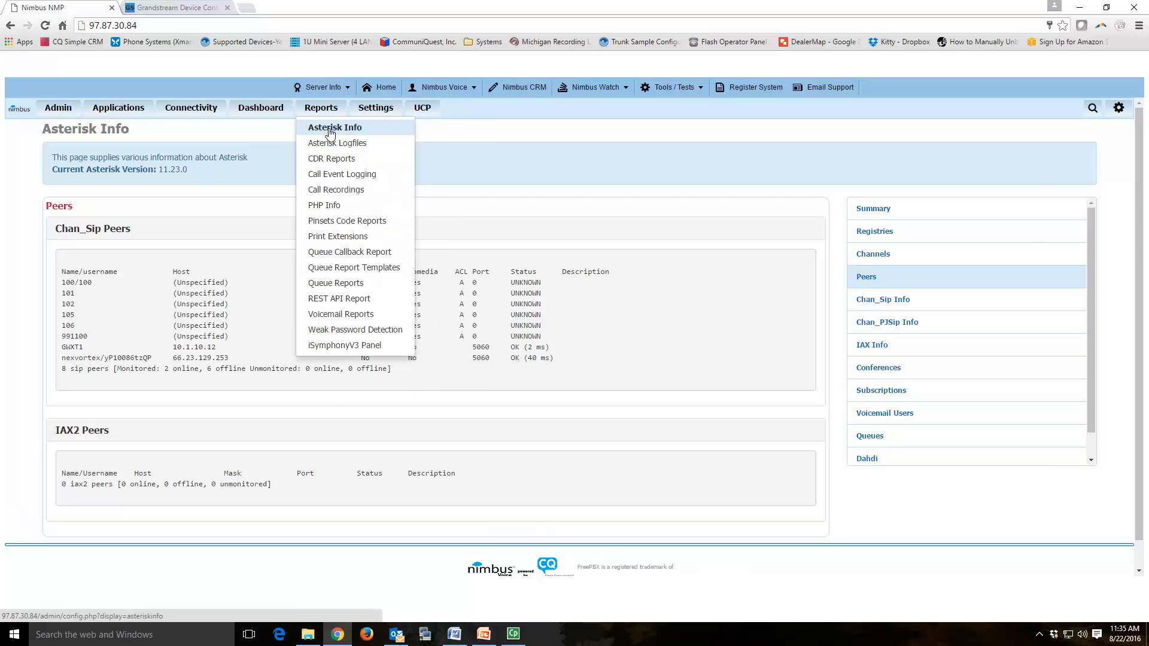
left_click(331, 132)
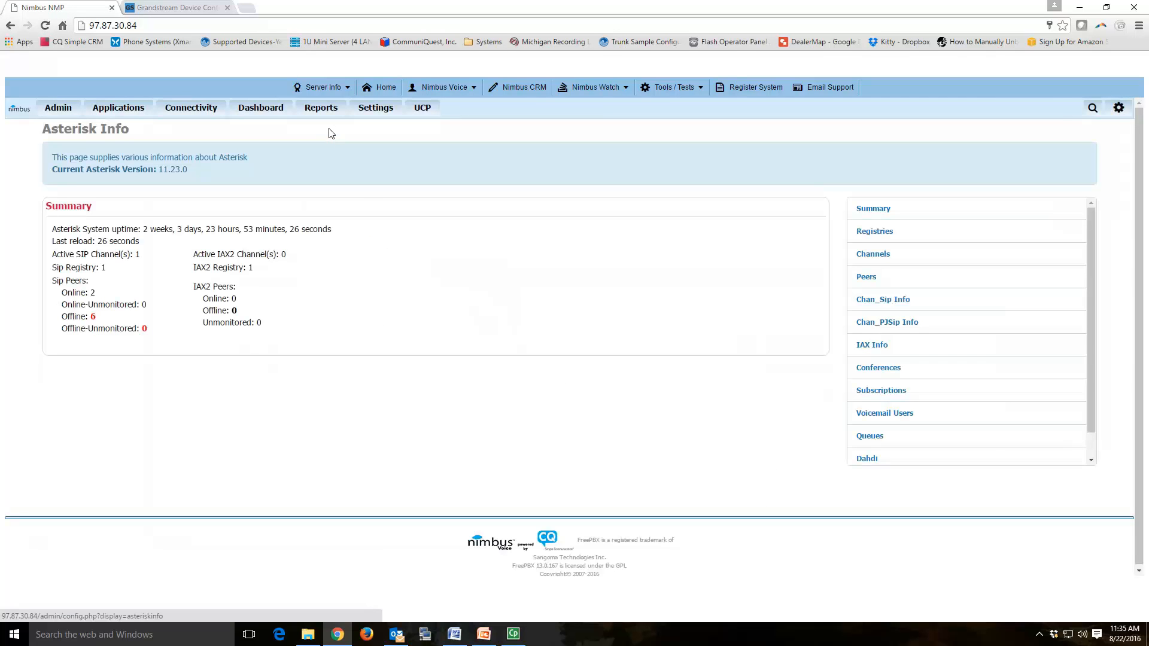
left_click(861, 280)
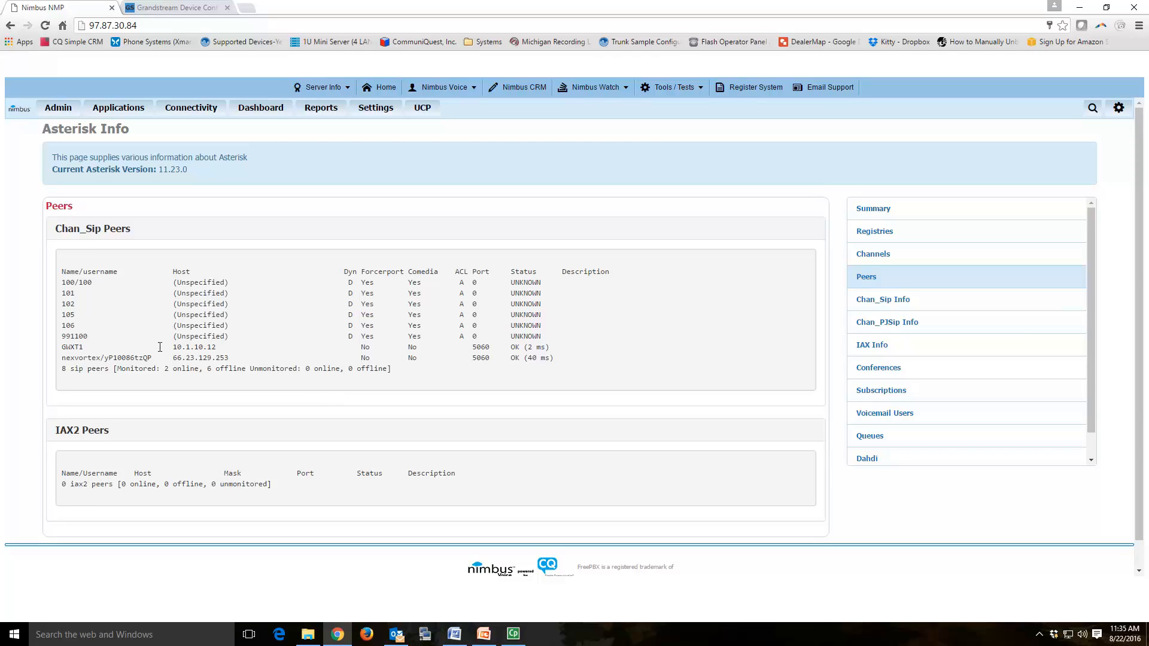
left_click_drag(61, 347, 85, 349)
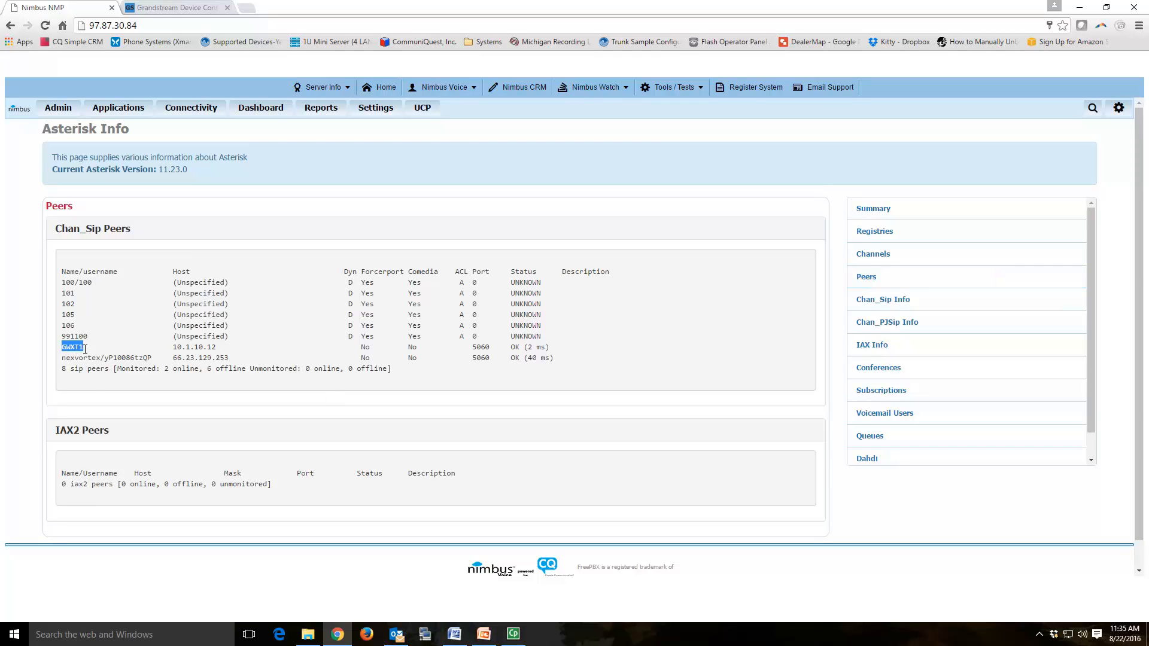
left_click_drag(173, 347, 216, 348)
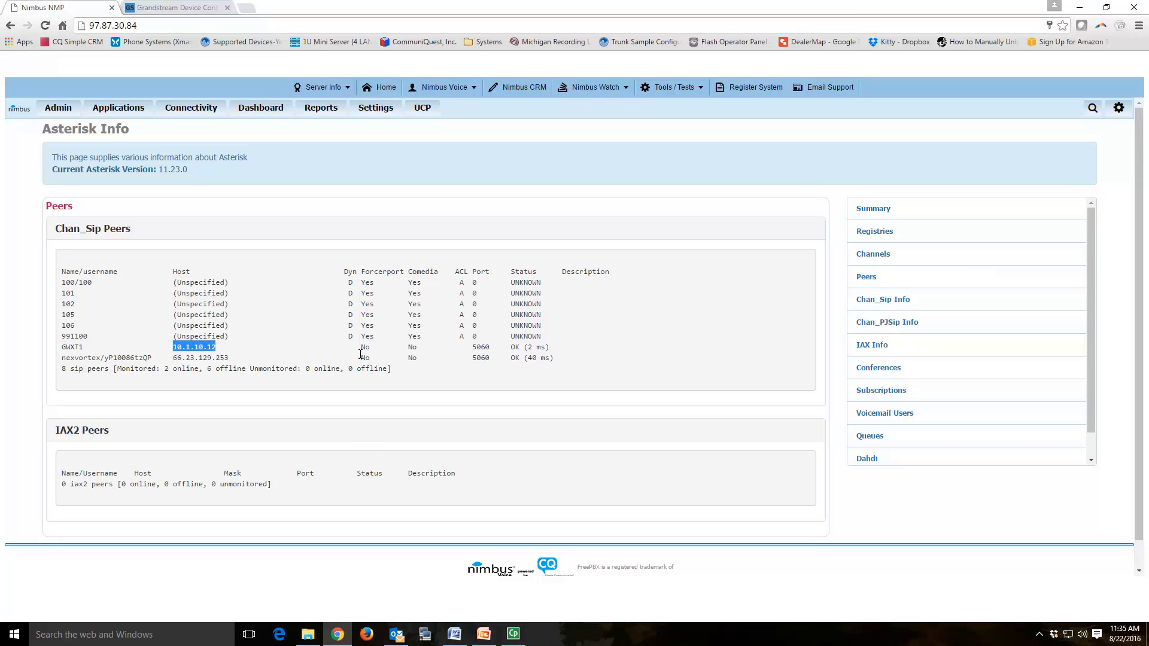
left_click_drag(510, 347, 550, 348)
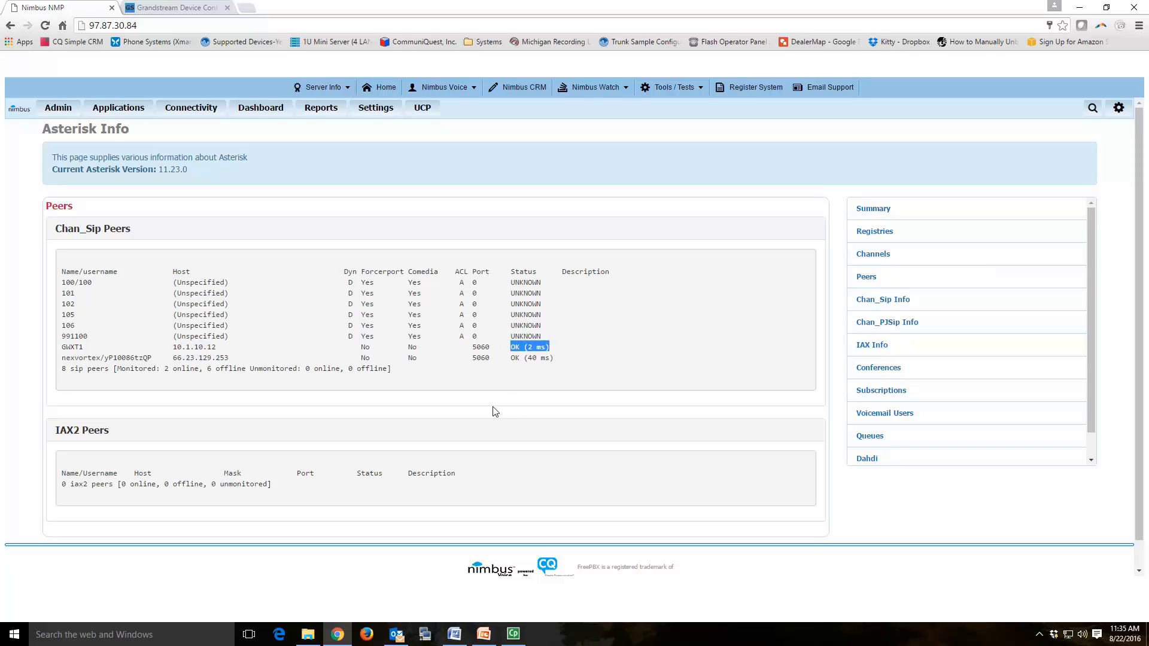